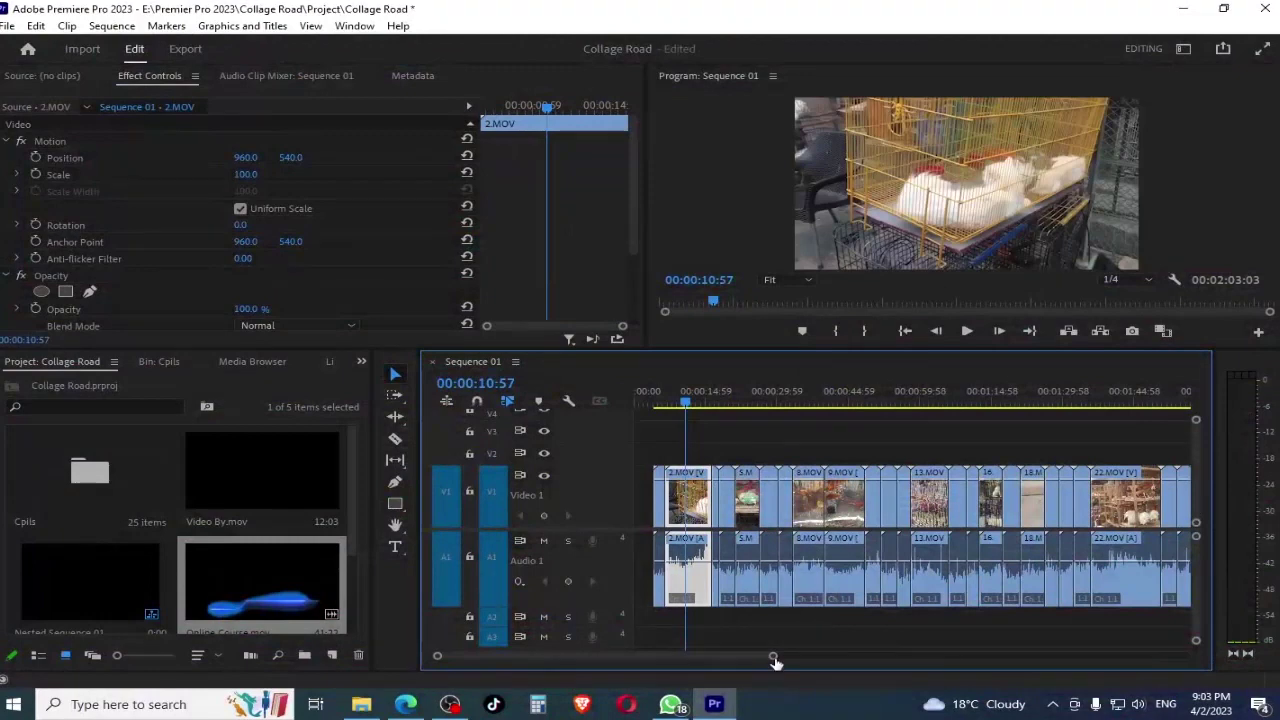
- Try out the track-select, trim/retime and text tool groups, then return to the Selection Tool
mouse_move(773, 656)
mouse_down()
mouse_move(866, 658)
mouse_move(775, 660)
mouse_up()
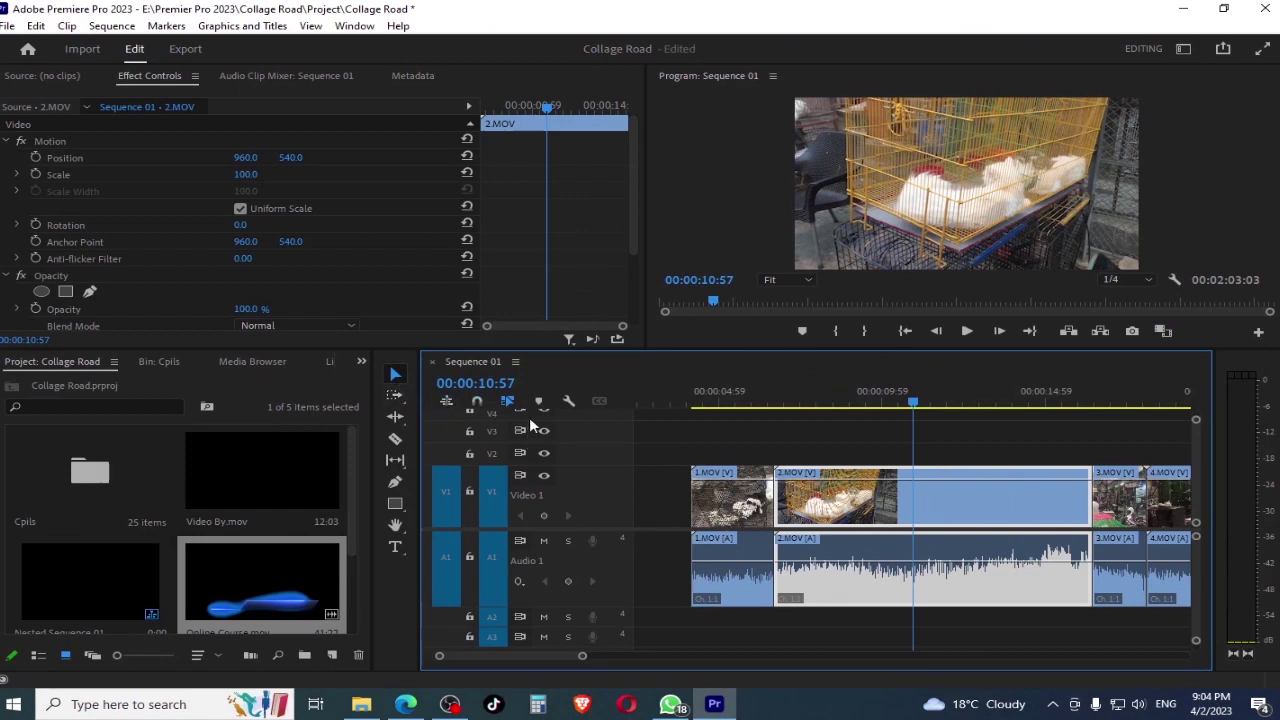
click(396, 398)
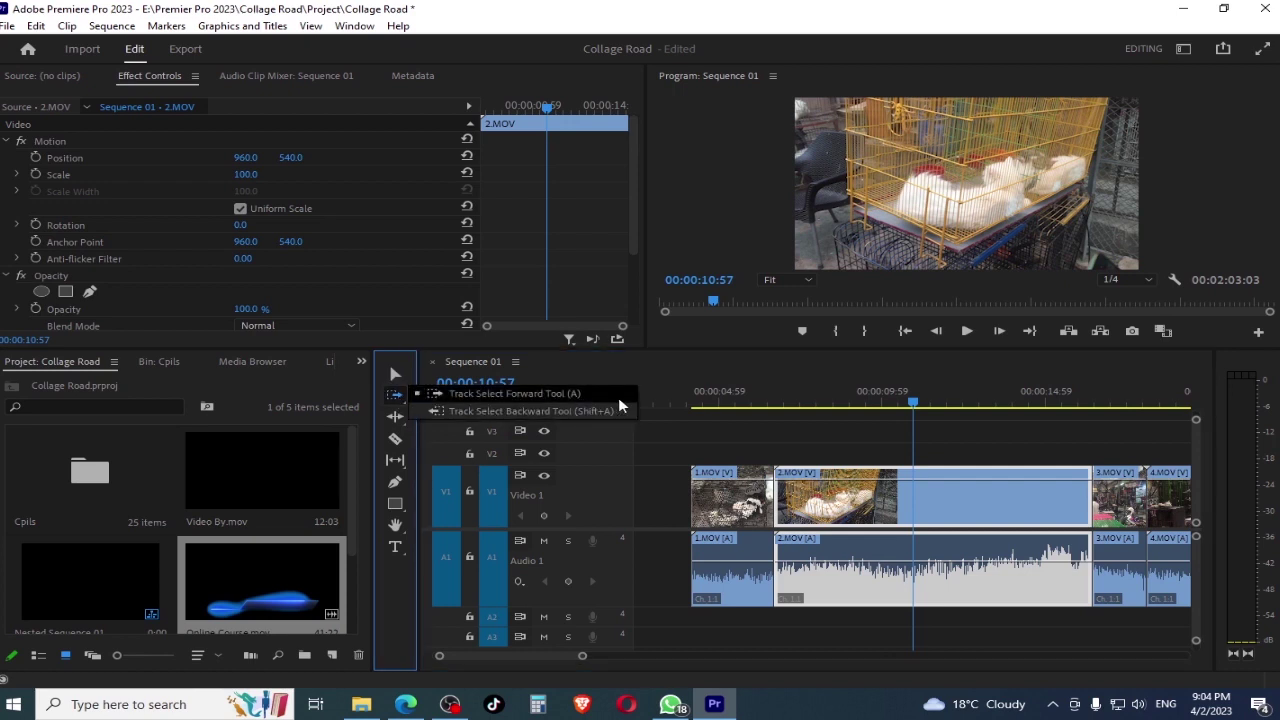
click(514, 411)
click(397, 416)
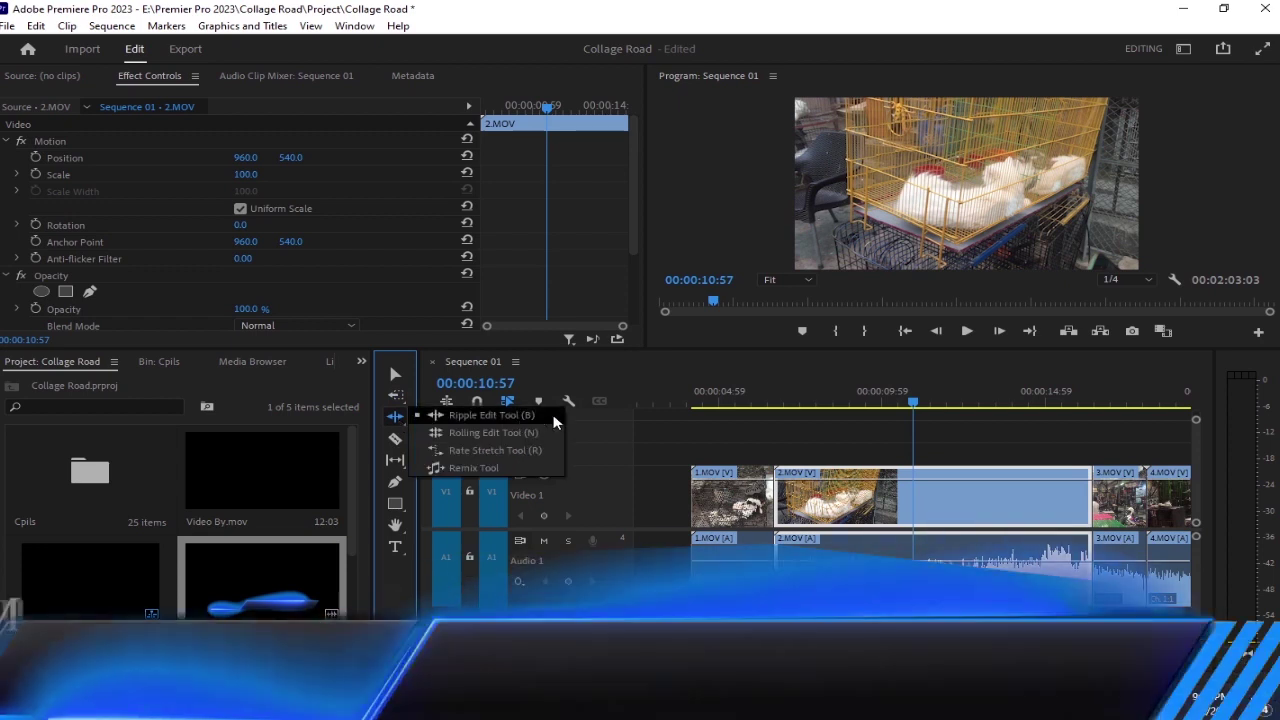
click(546, 472)
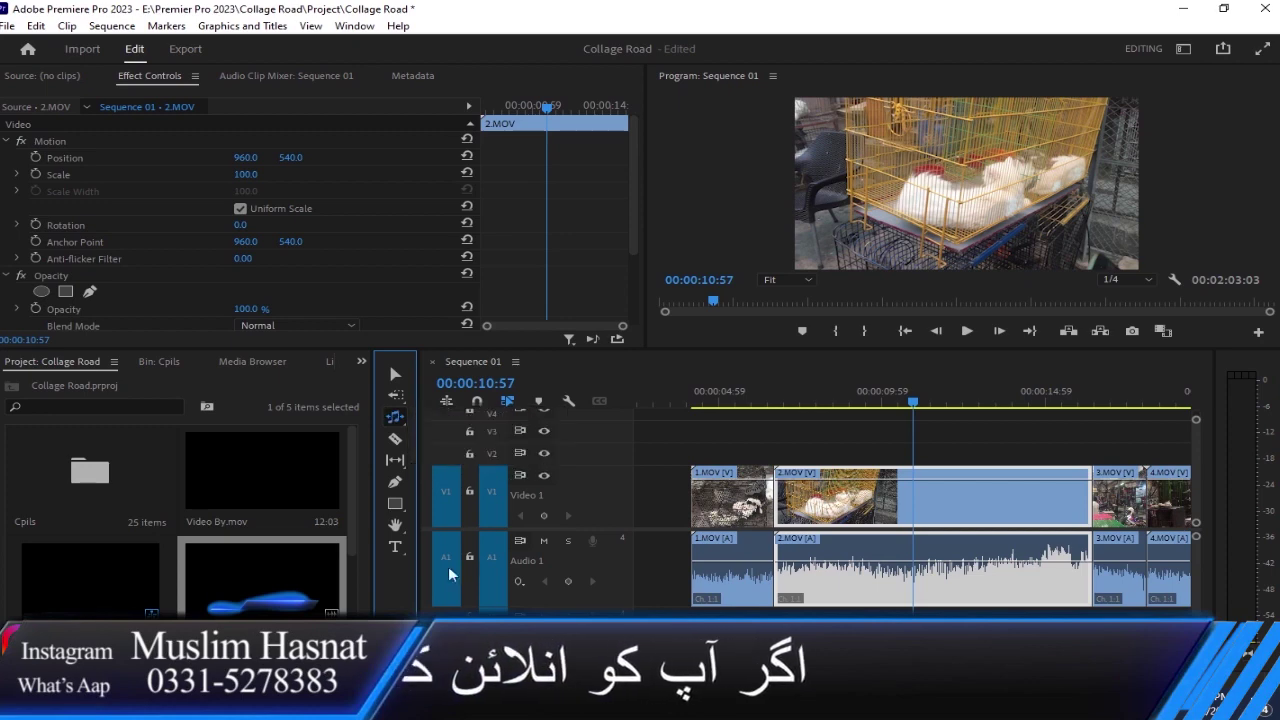
click(396, 548)
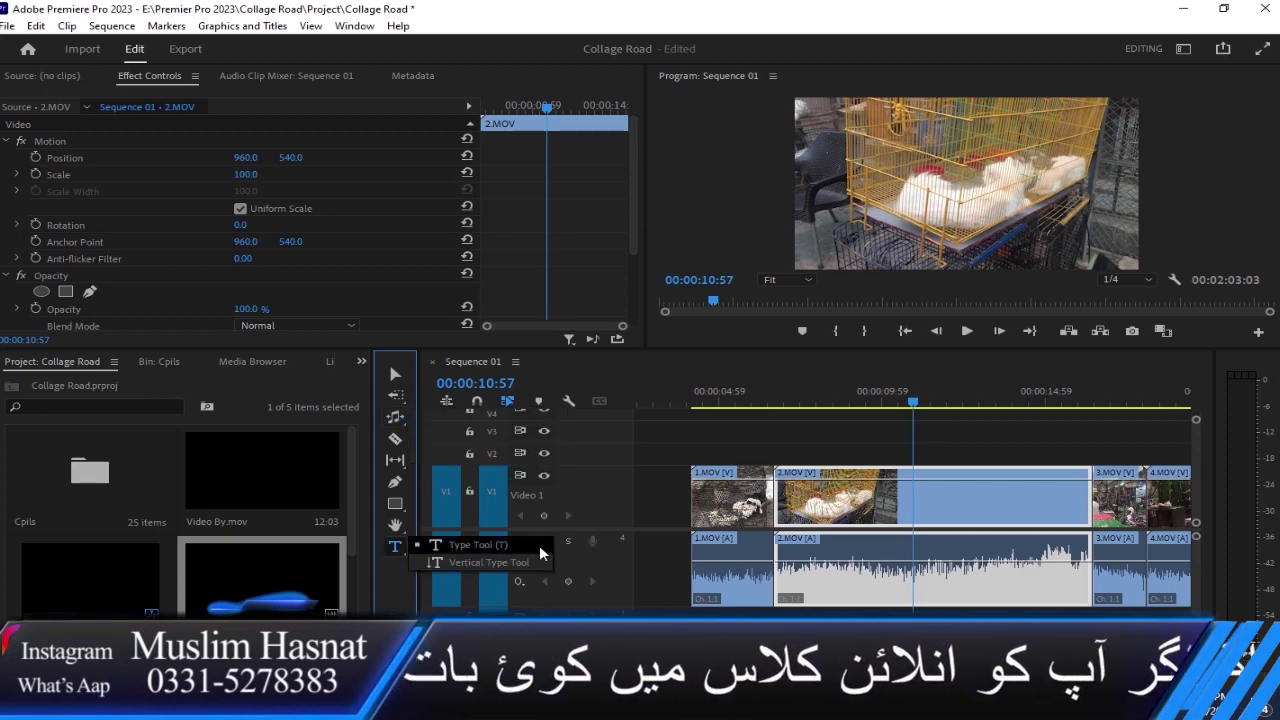
click(394, 376)
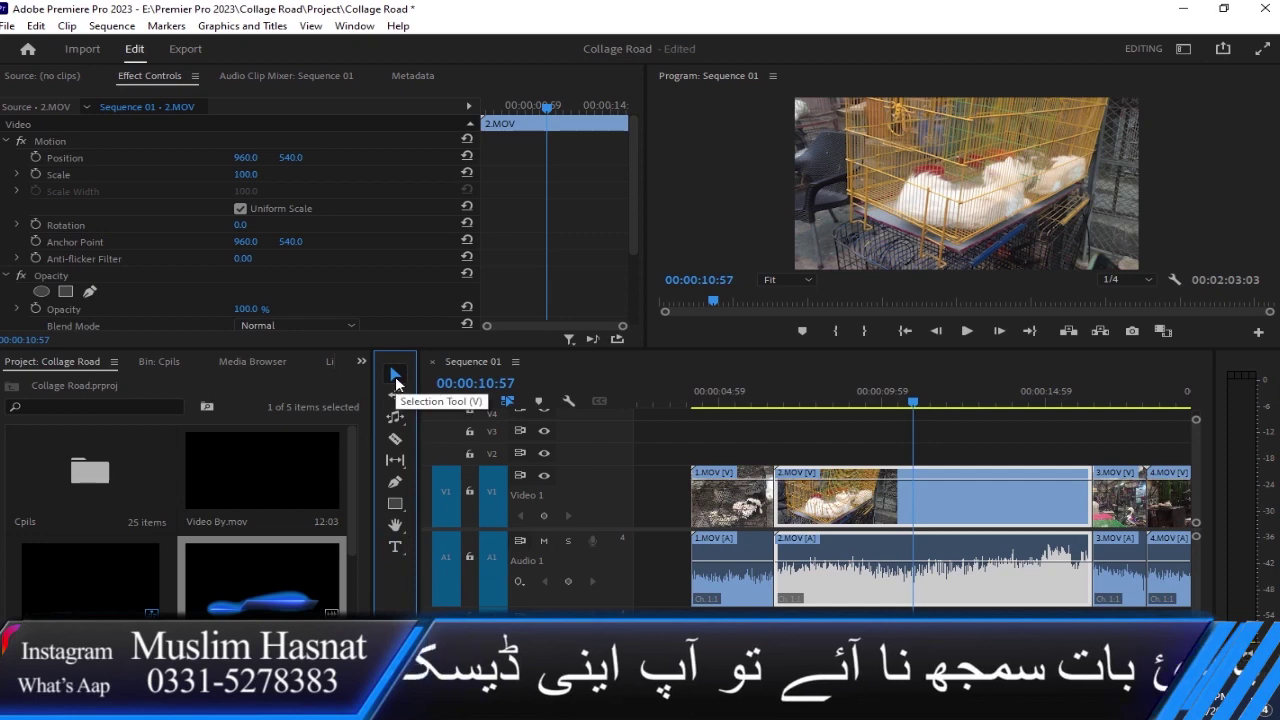
click(395, 417)
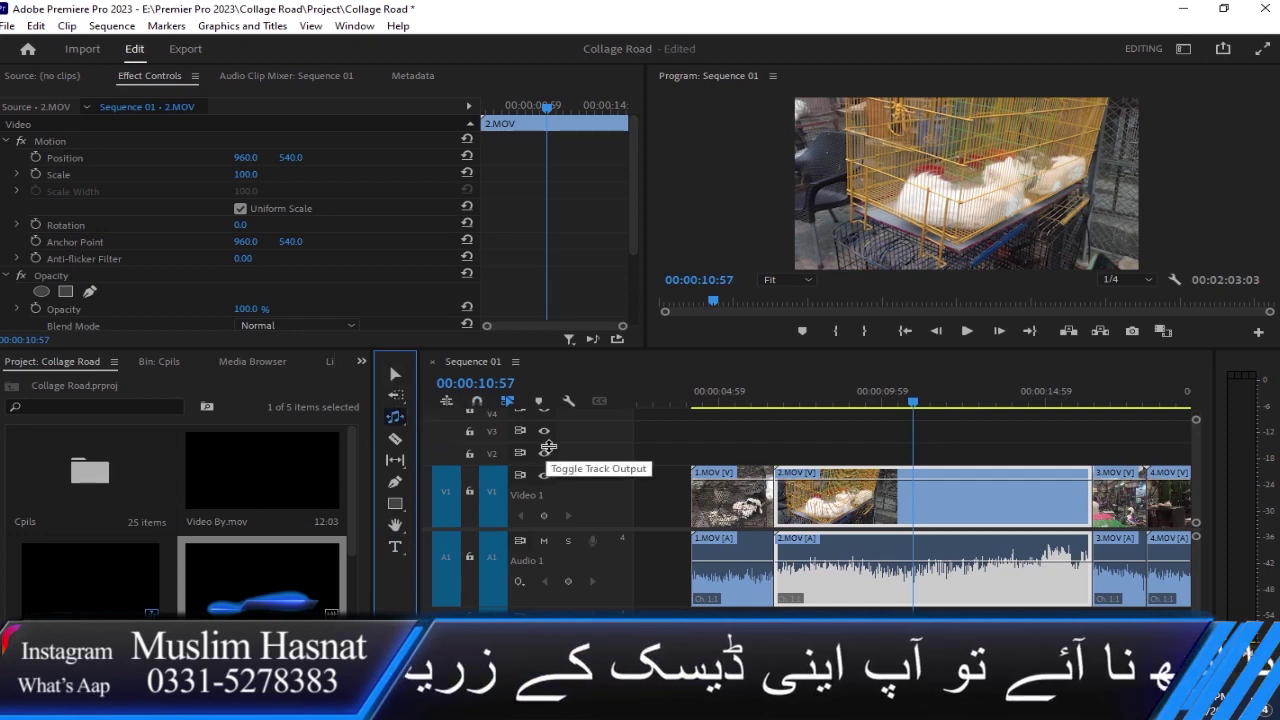
click(396, 376)
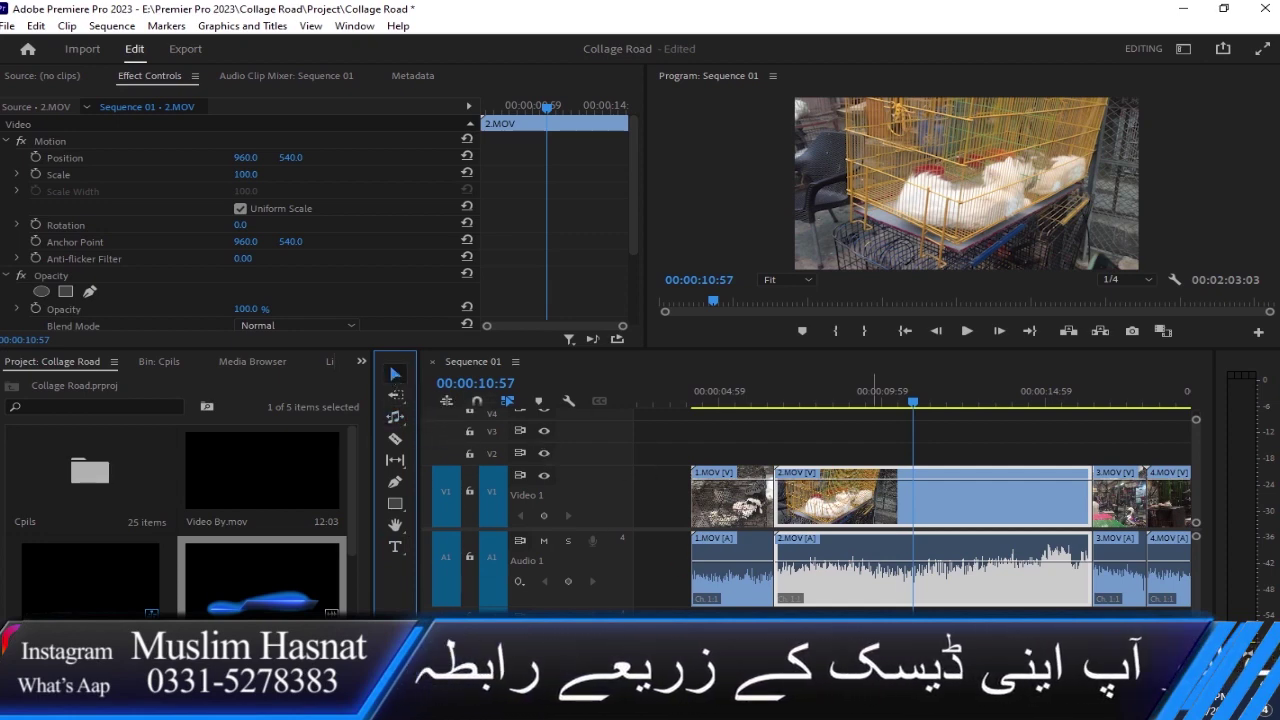
- Zoom out to the whole sequence and marquee-select clips 9.MOV through 13.MOV
key(backslash)
key(minus)
drag(741, 390, 806, 391)
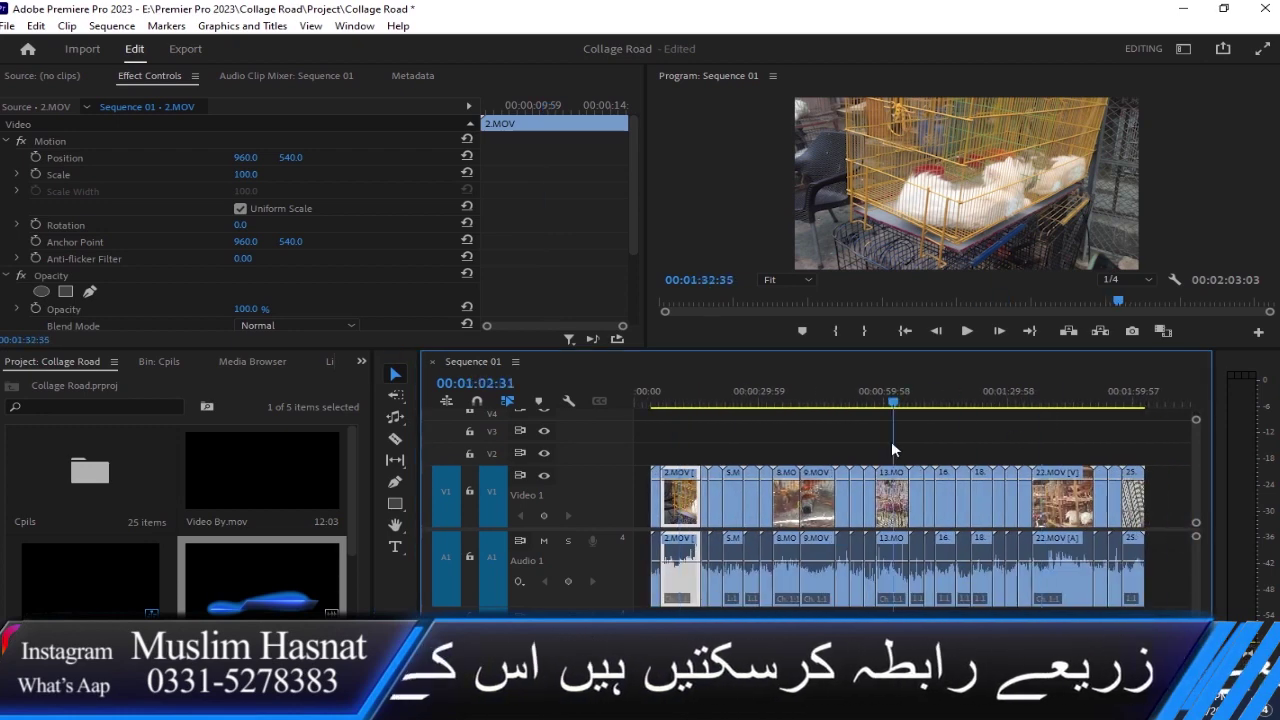
click(863, 458)
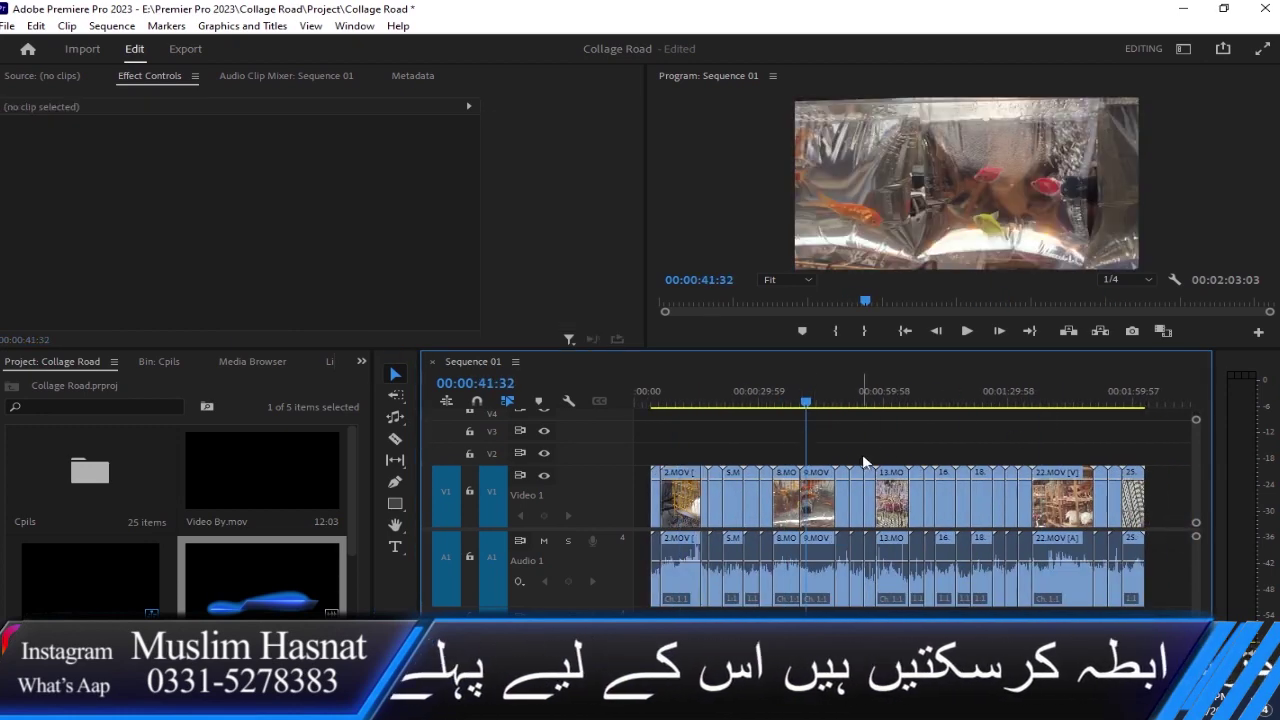
click(818, 491)
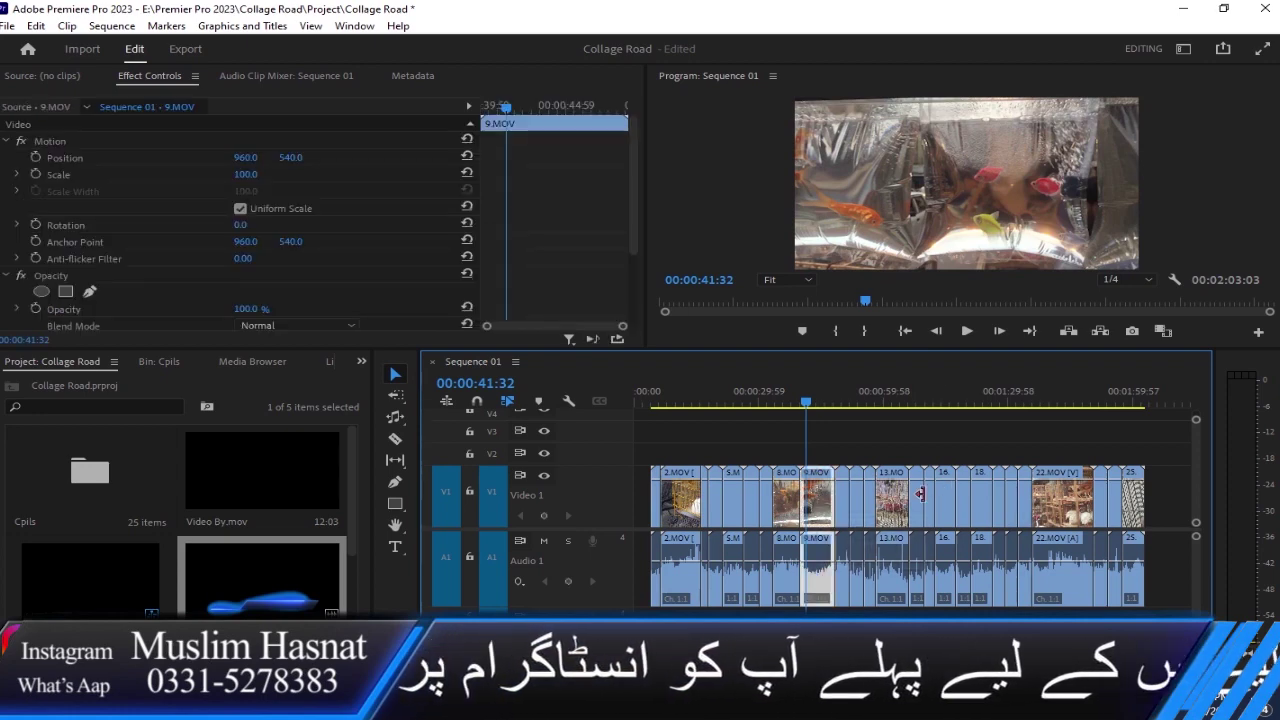
drag(893, 500, 835, 472)
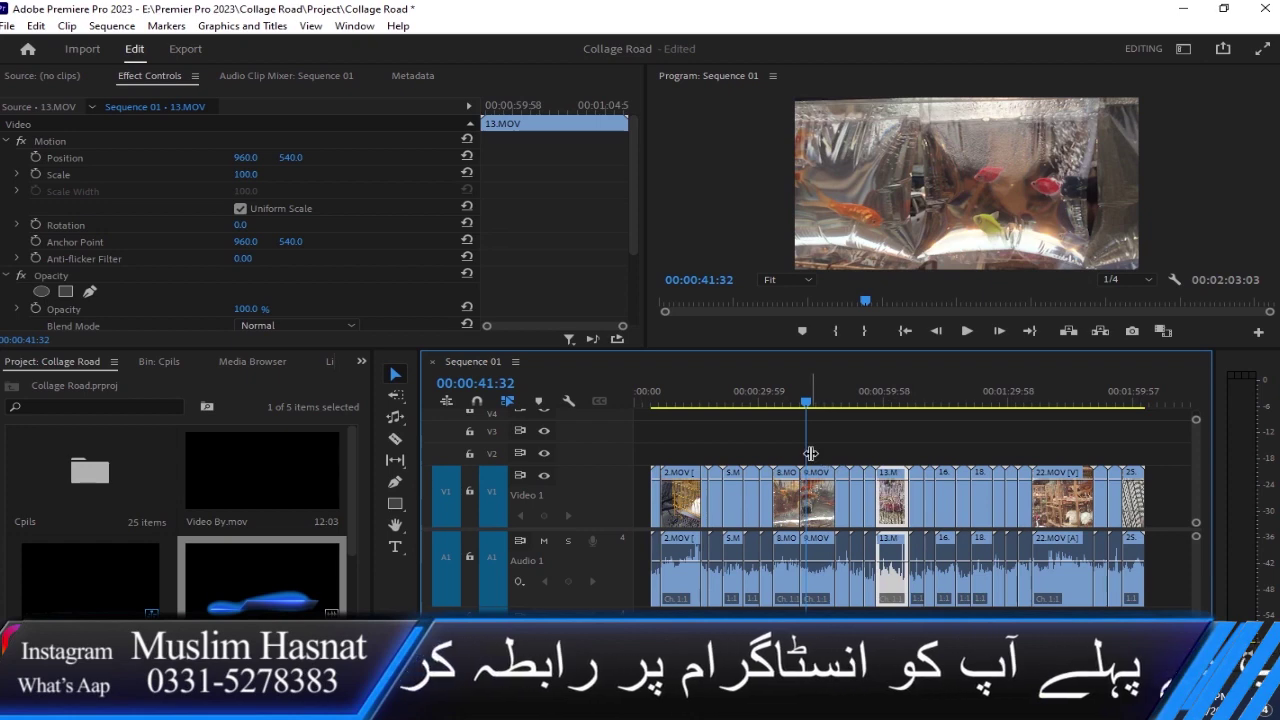
drag(835, 472, 893, 510)
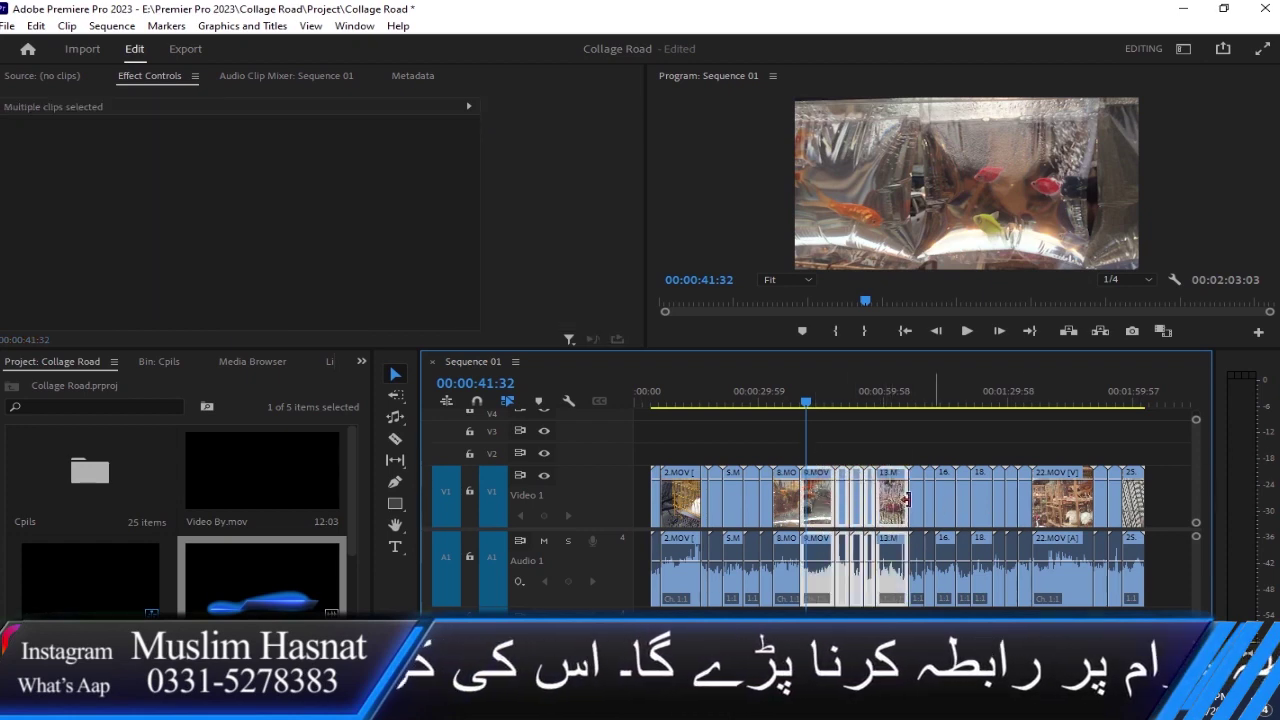
click(836, 459)
drag(819, 444, 819, 492)
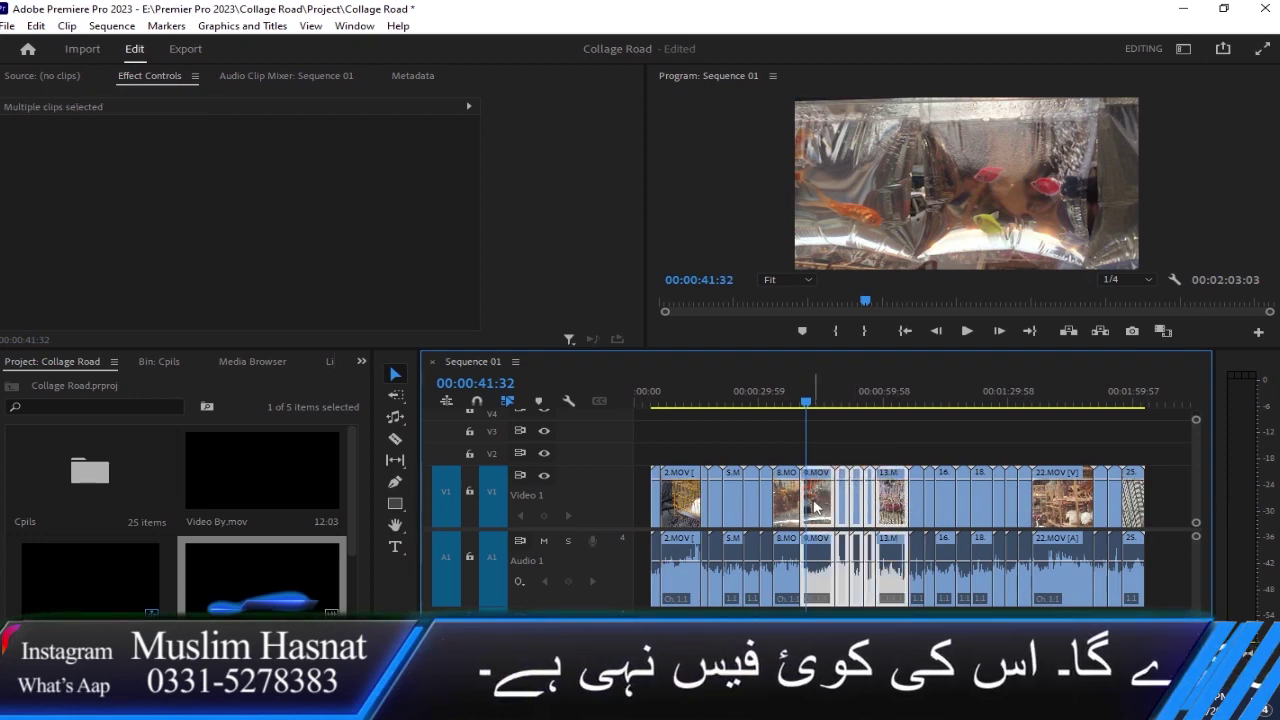
- Drag clips 9.MOV–13.MOV to the end of the sequence, after the last clip
drag(815, 508, 1160, 457)
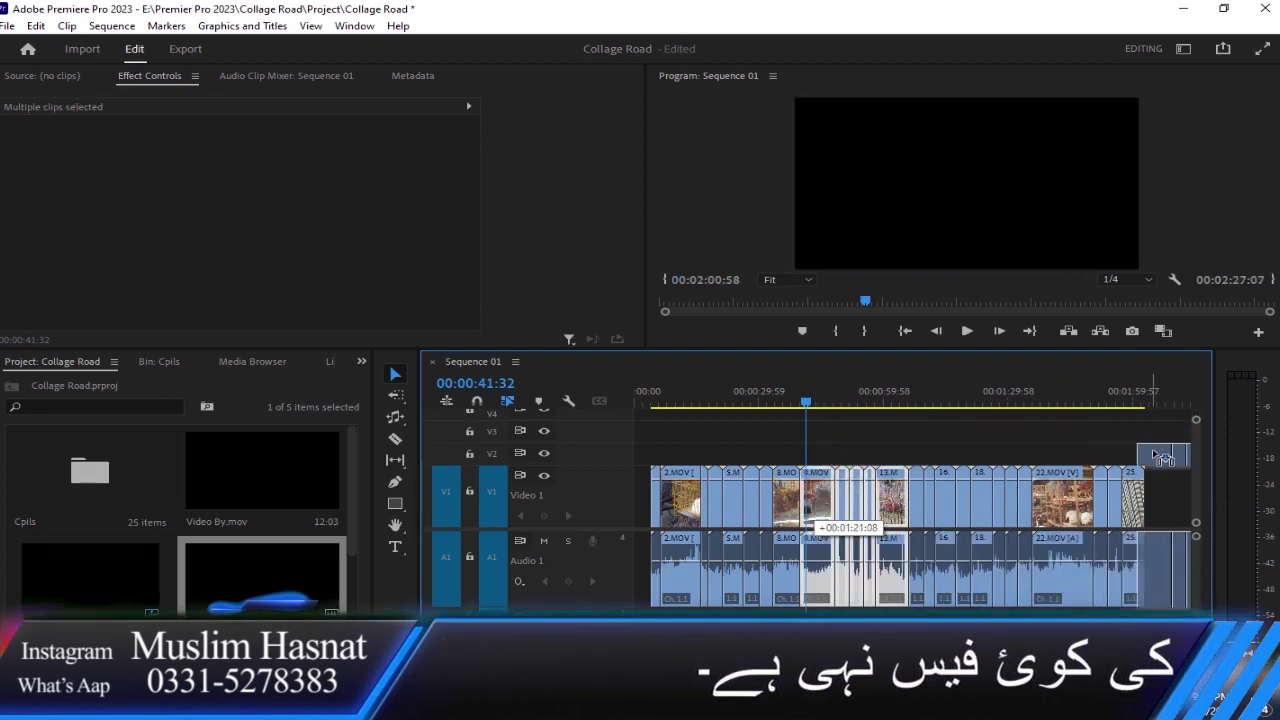
drag(1160, 457, 1168, 477)
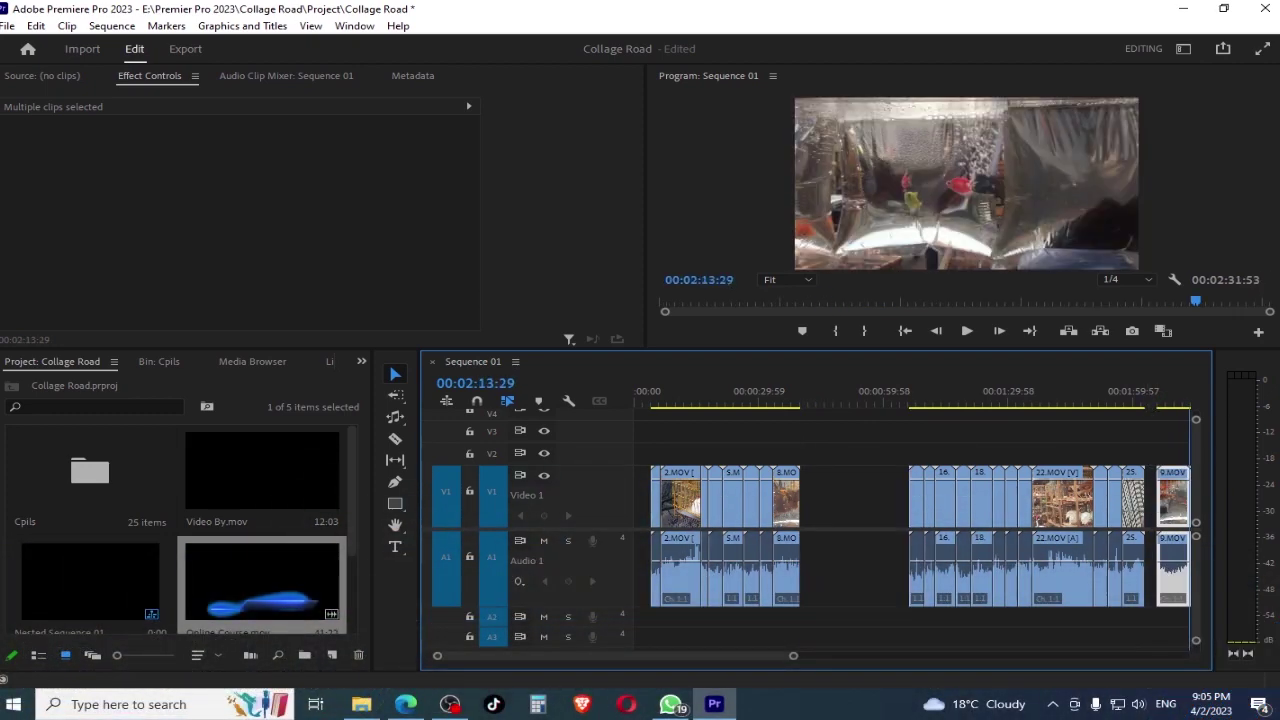
scroll(1100, 500, down, 3)
mouse_move(1028, 402)
mouse_down()
mouse_move(1080, 497)
mouse_move(1088, 490)
mouse_up()
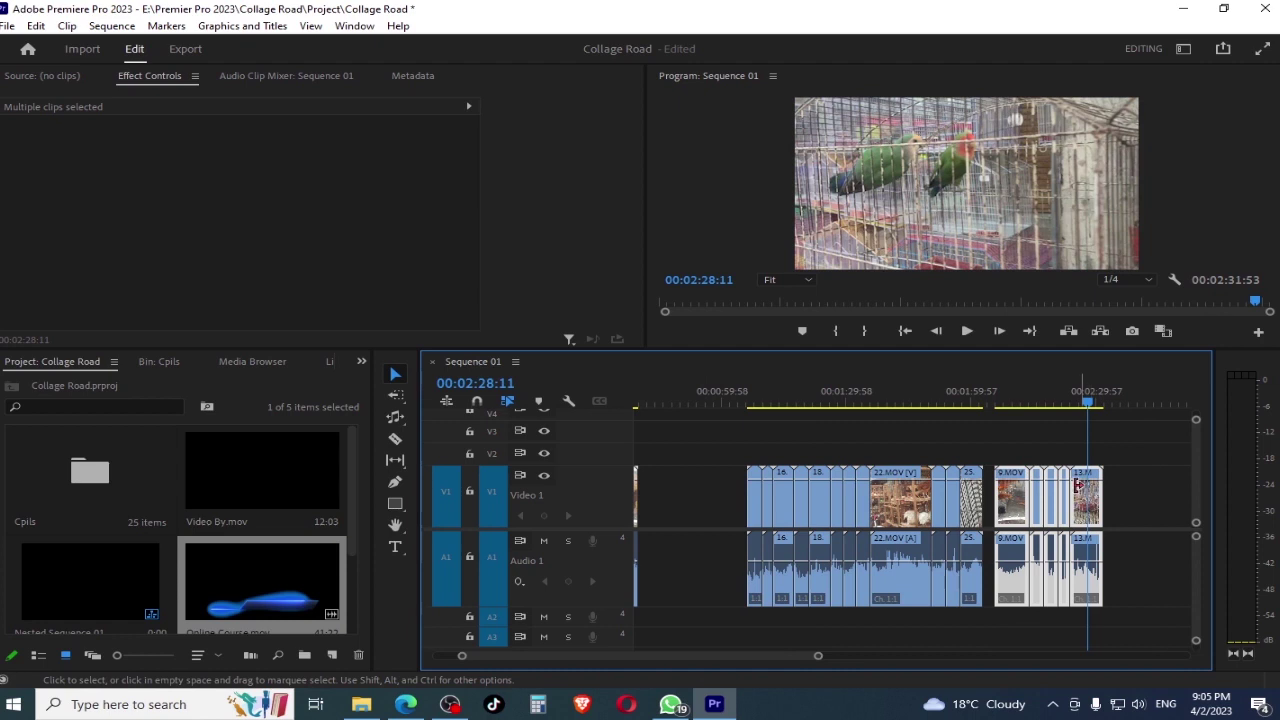
drag(748, 405, 638, 402)
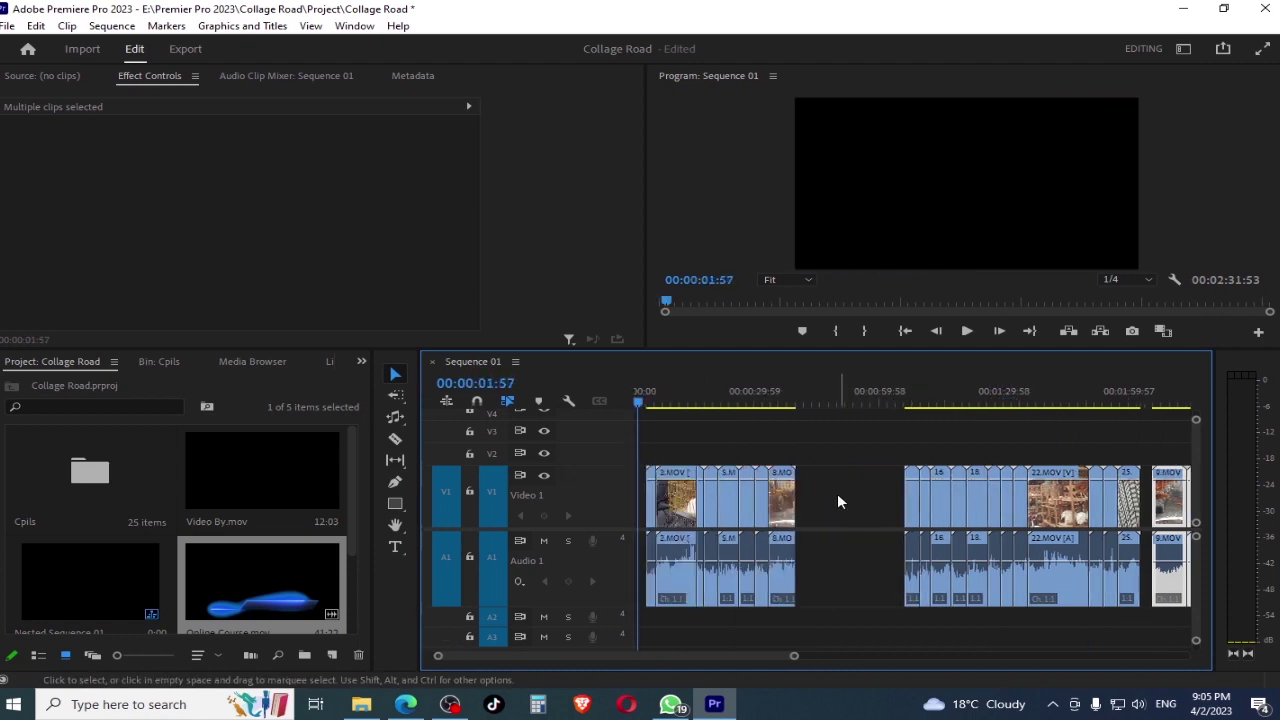
- Open the Cpils bin, undo the clip move, and return the playhead to 00:00:32:40
double_click(105, 458)
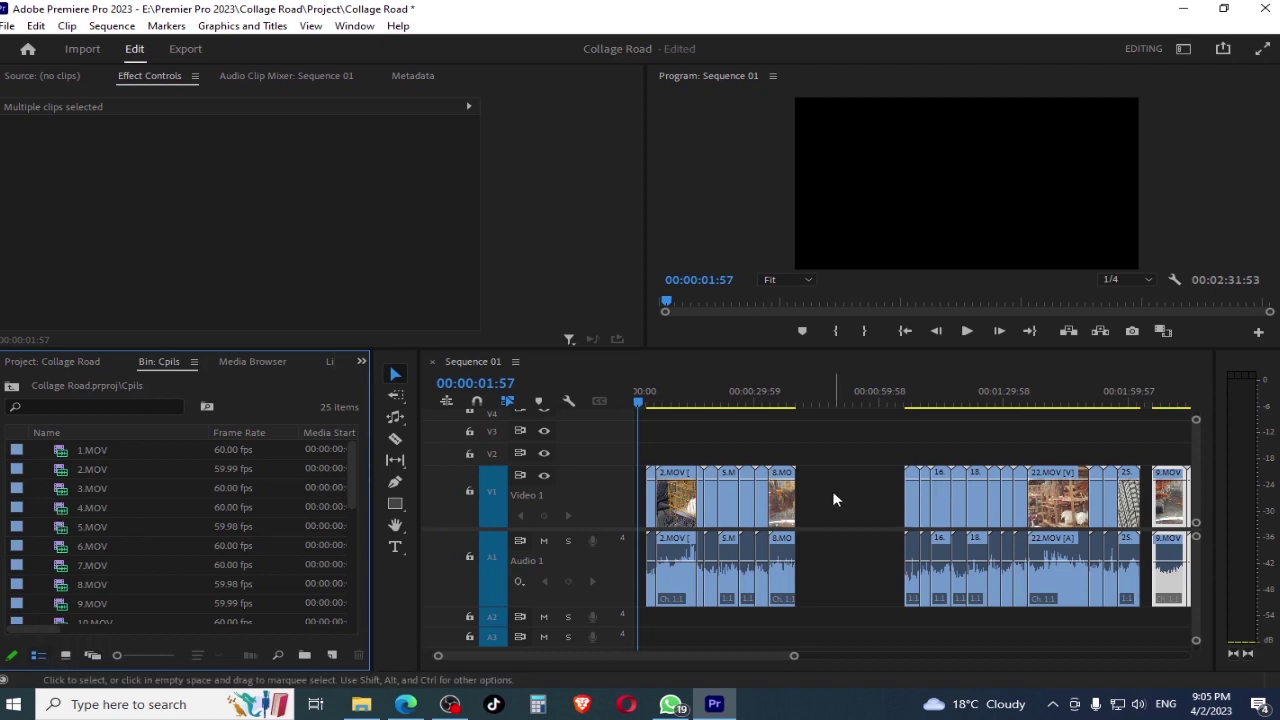
drag(1133, 401, 1089, 537)
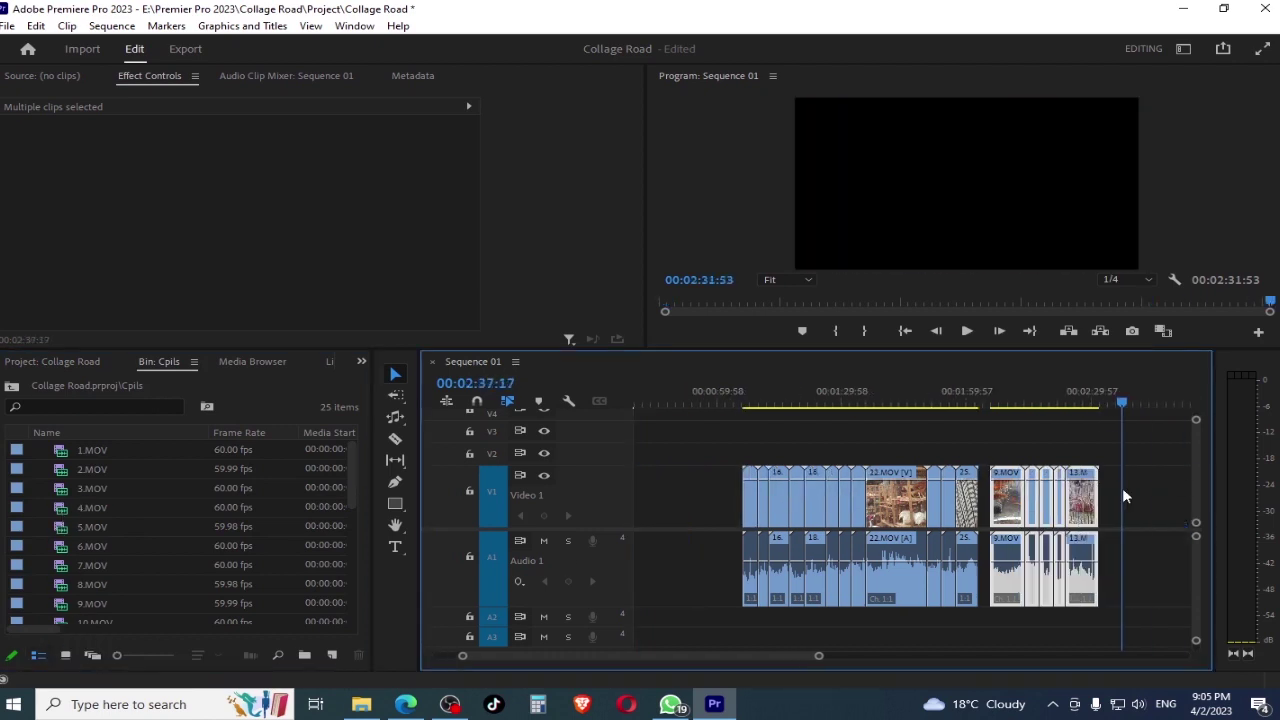
key(ctrl+z)
drag(785, 412, 765, 503)
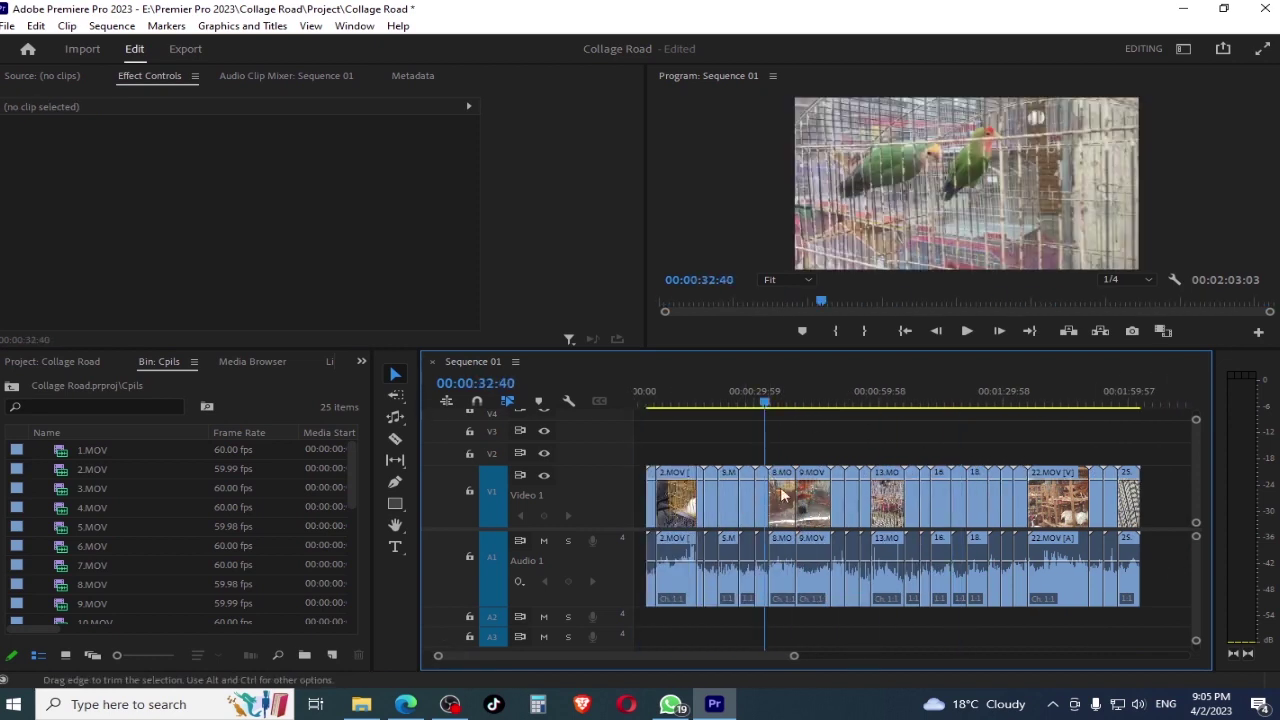
drag(785, 663, 704, 657)
click(694, 400)
drag(694, 399, 680, 399)
drag(705, 660, 597, 657)
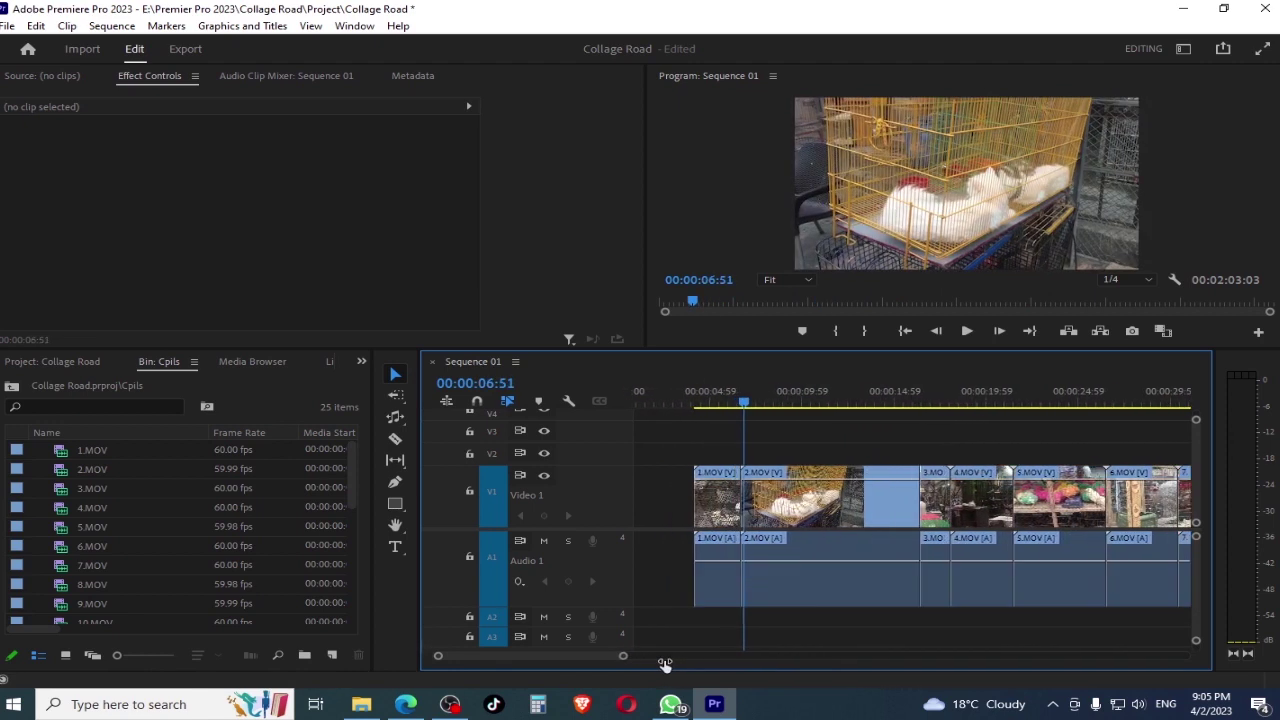
click(840, 530)
click(928, 403)
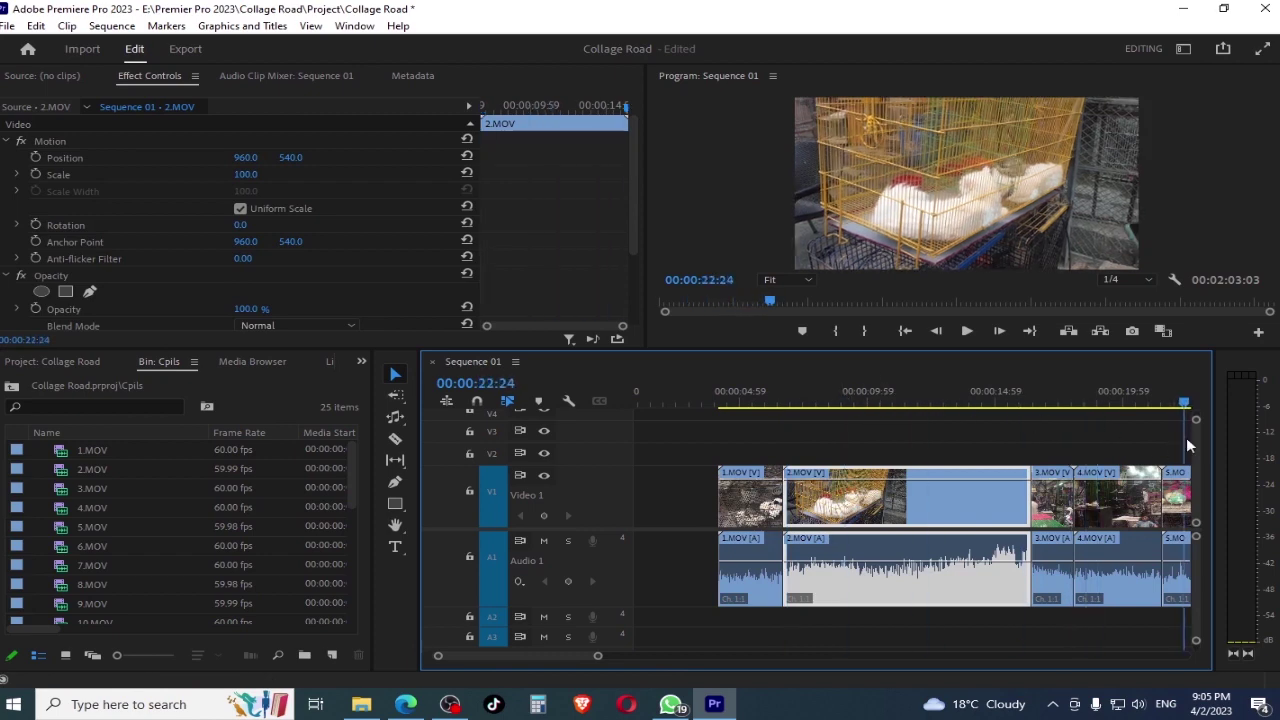
mouse_move(968, 405)
mouse_down()
mouse_move(818, 497)
mouse_move(1195, 420)
mouse_up()
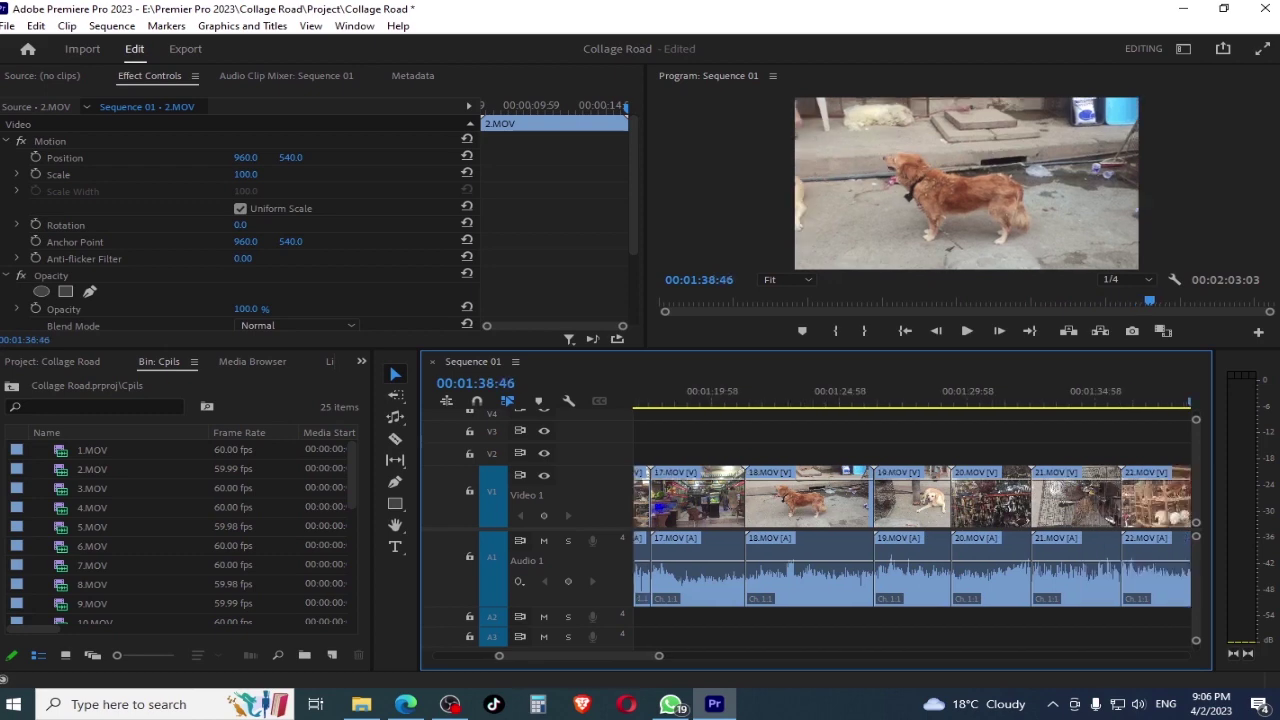
drag(1195, 420, 914, 410)
drag(810, 568, 981, 541)
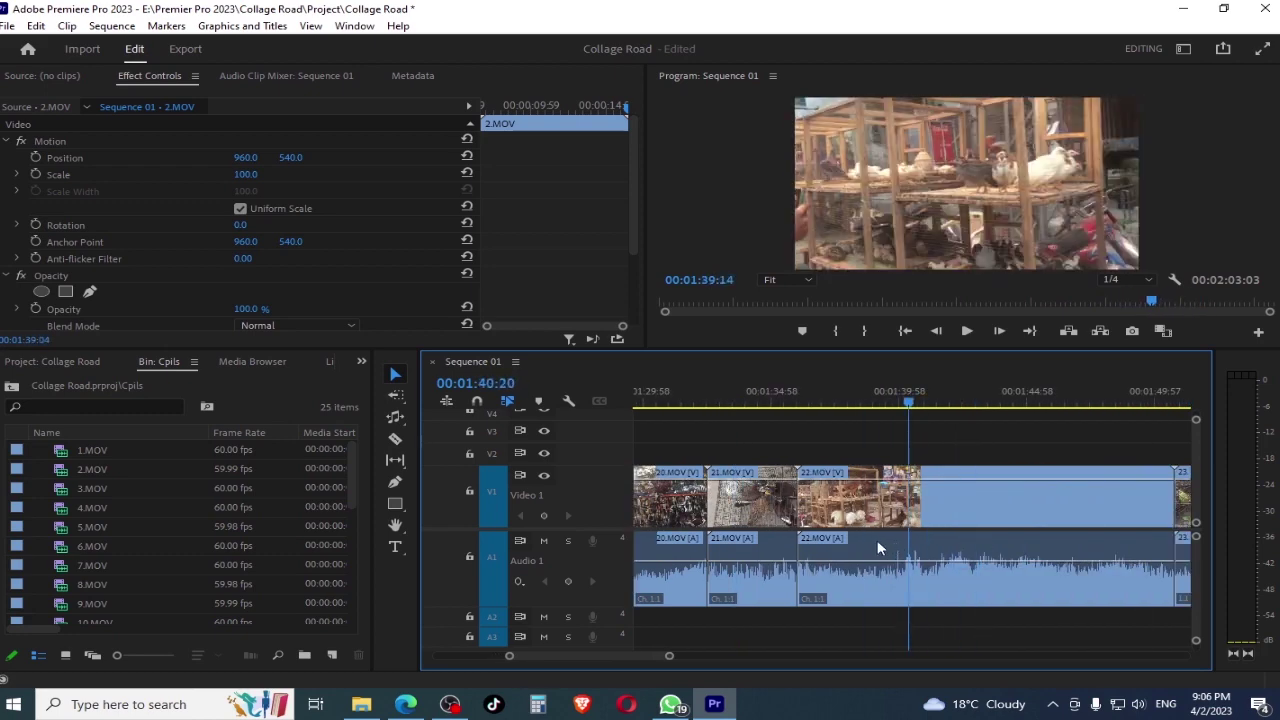
drag(981, 541, 790, 548)
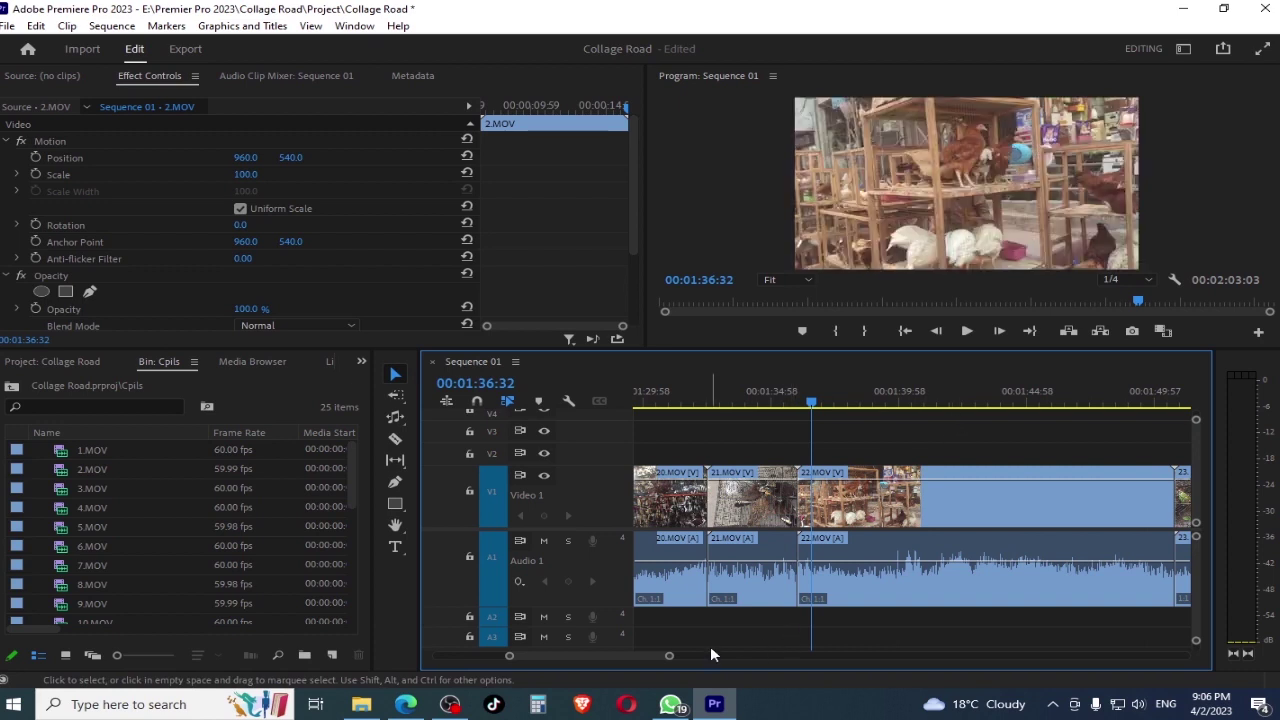
drag(669, 655, 640, 655)
key(space)
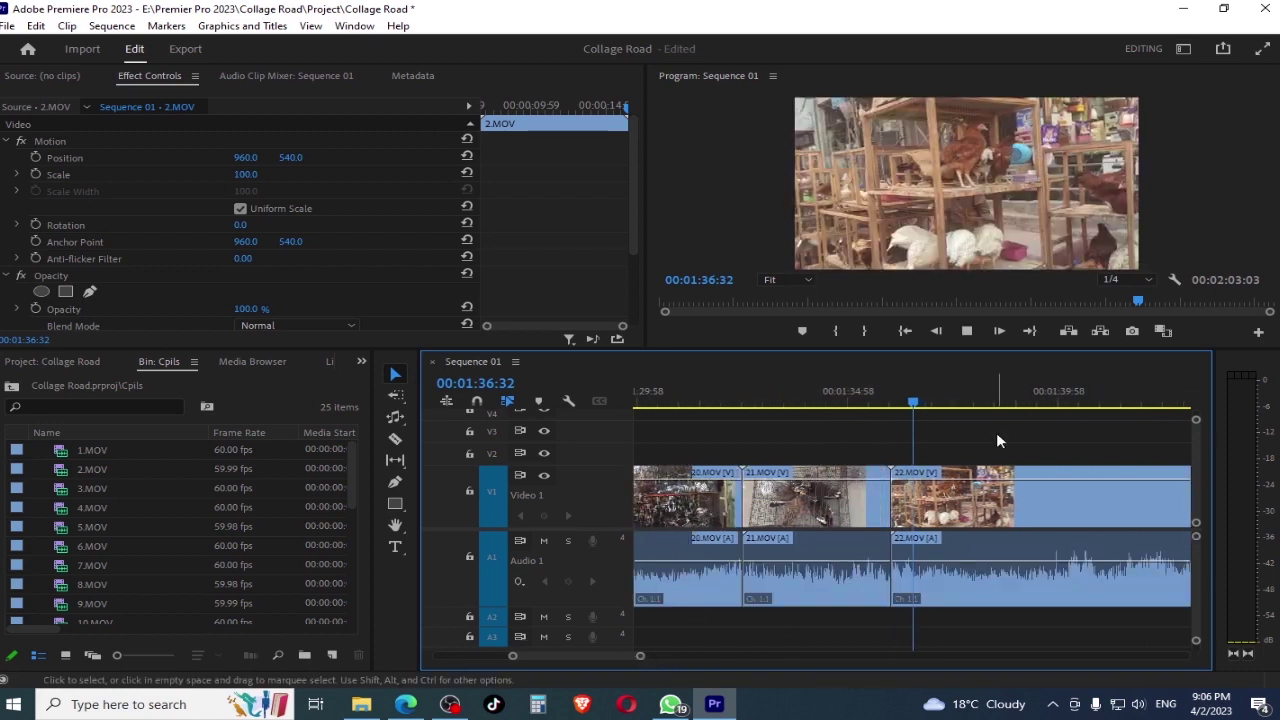
key(space)
key(space)
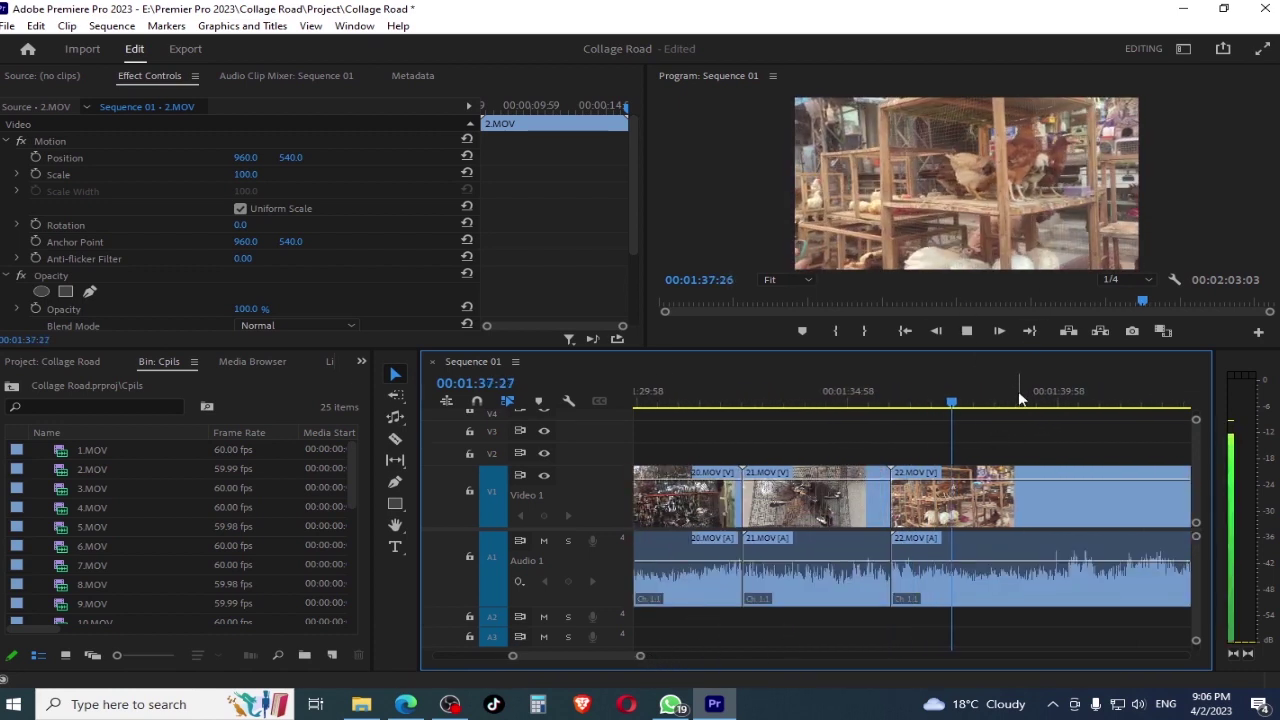
drag(993, 403, 1138, 403)
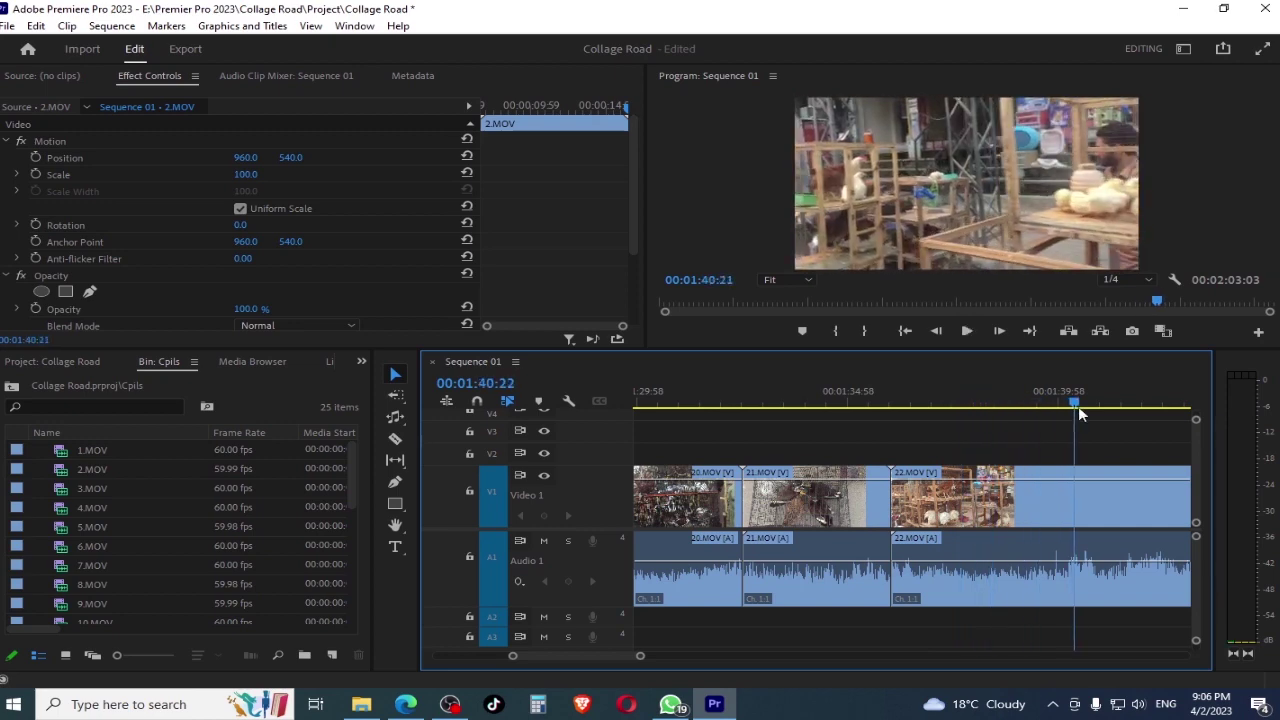
drag(1210, 425, 990, 446)
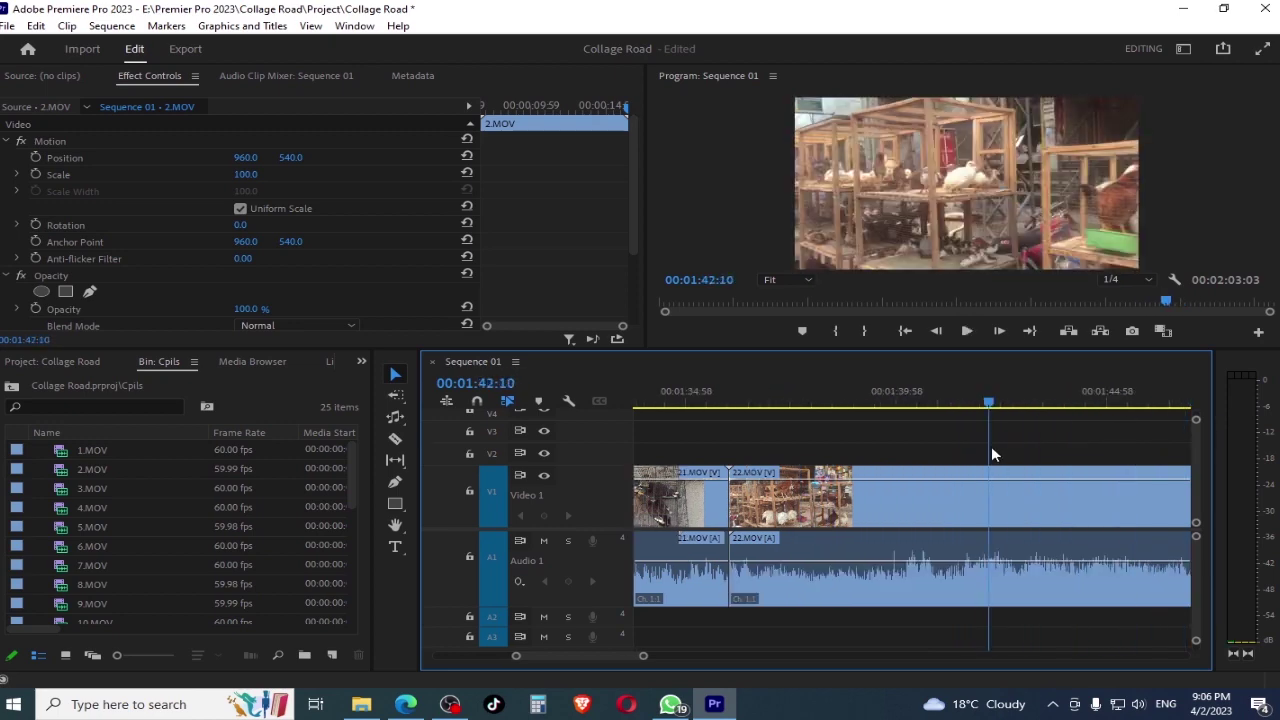
drag(643, 655, 677, 655)
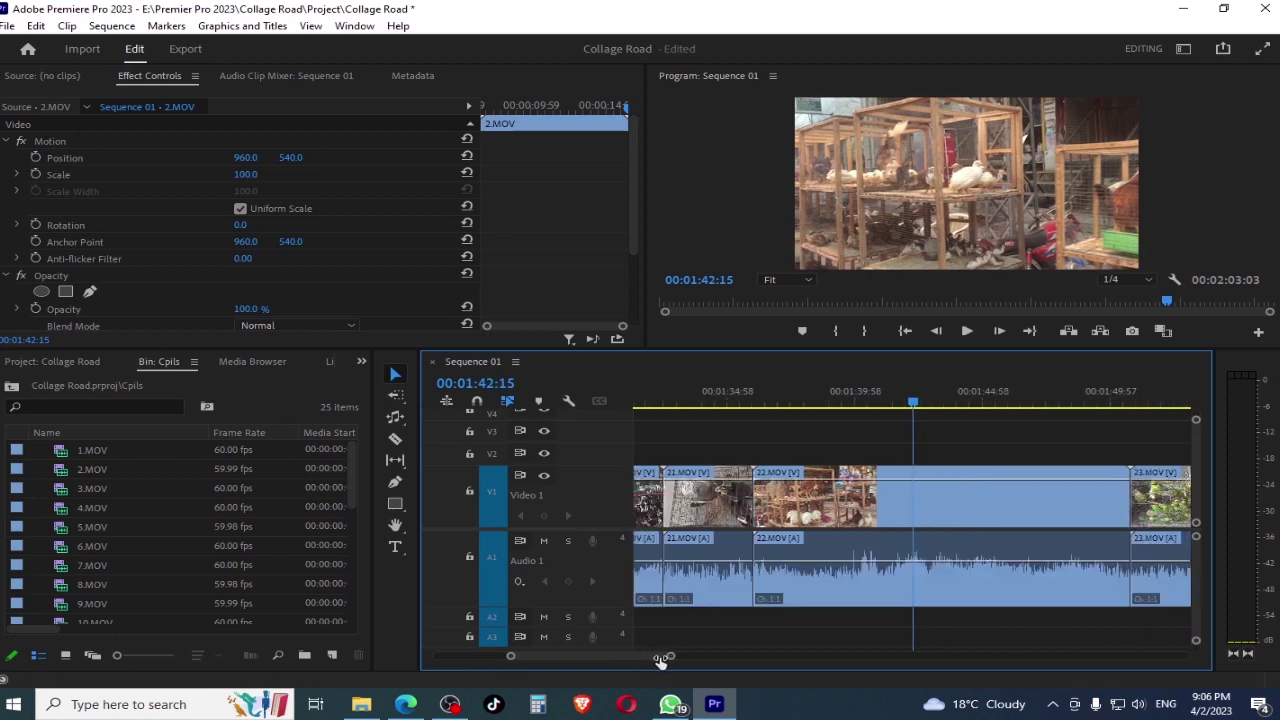
drag(924, 397, 824, 432)
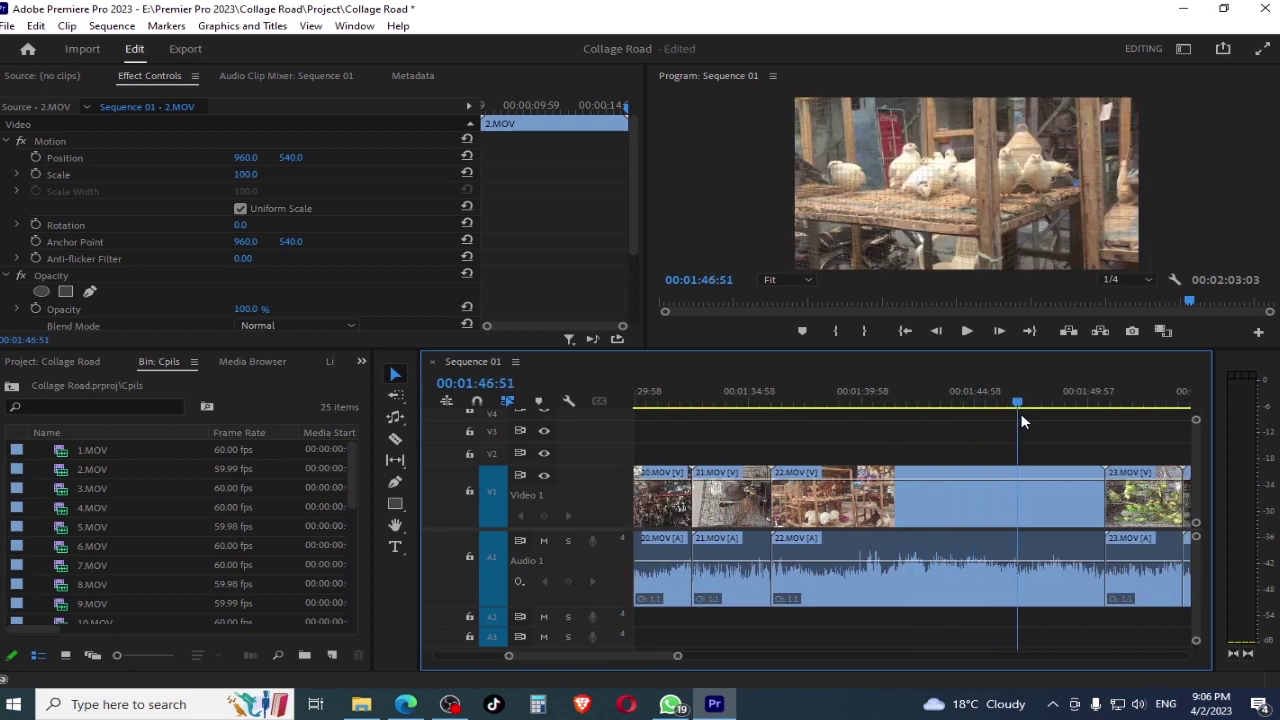
drag(824, 425, 947, 444)
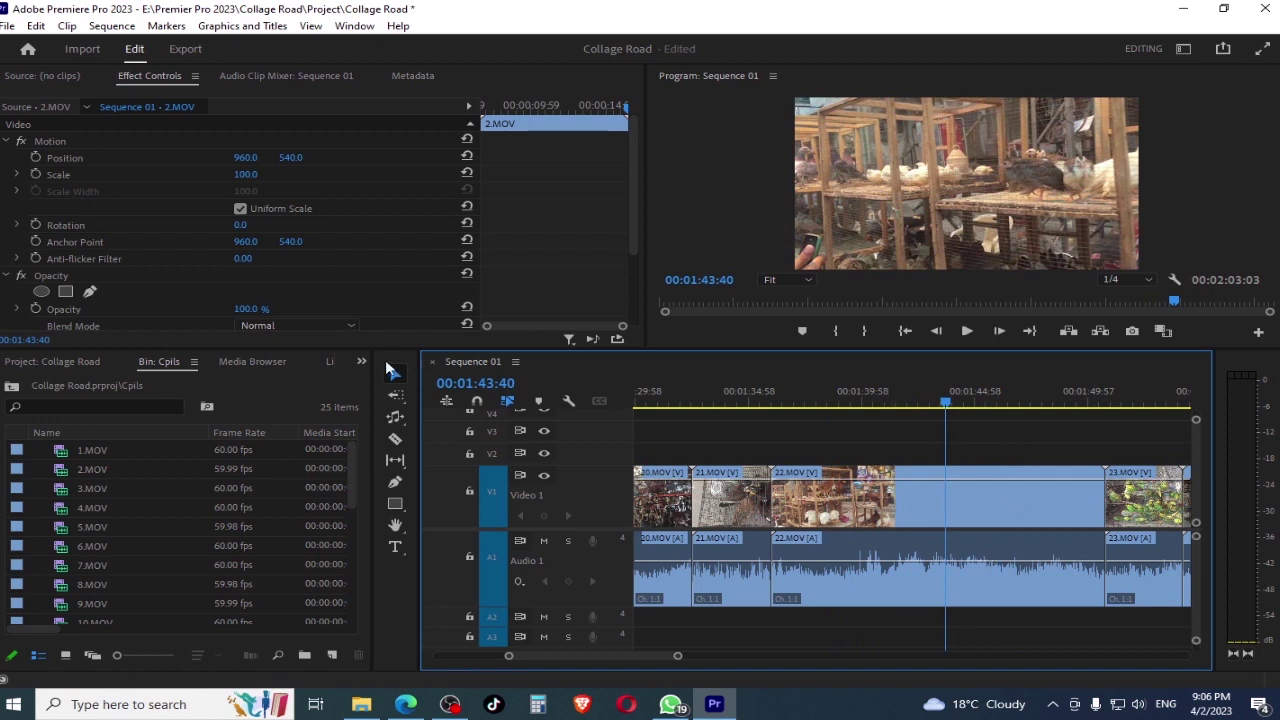
click(1022, 497)
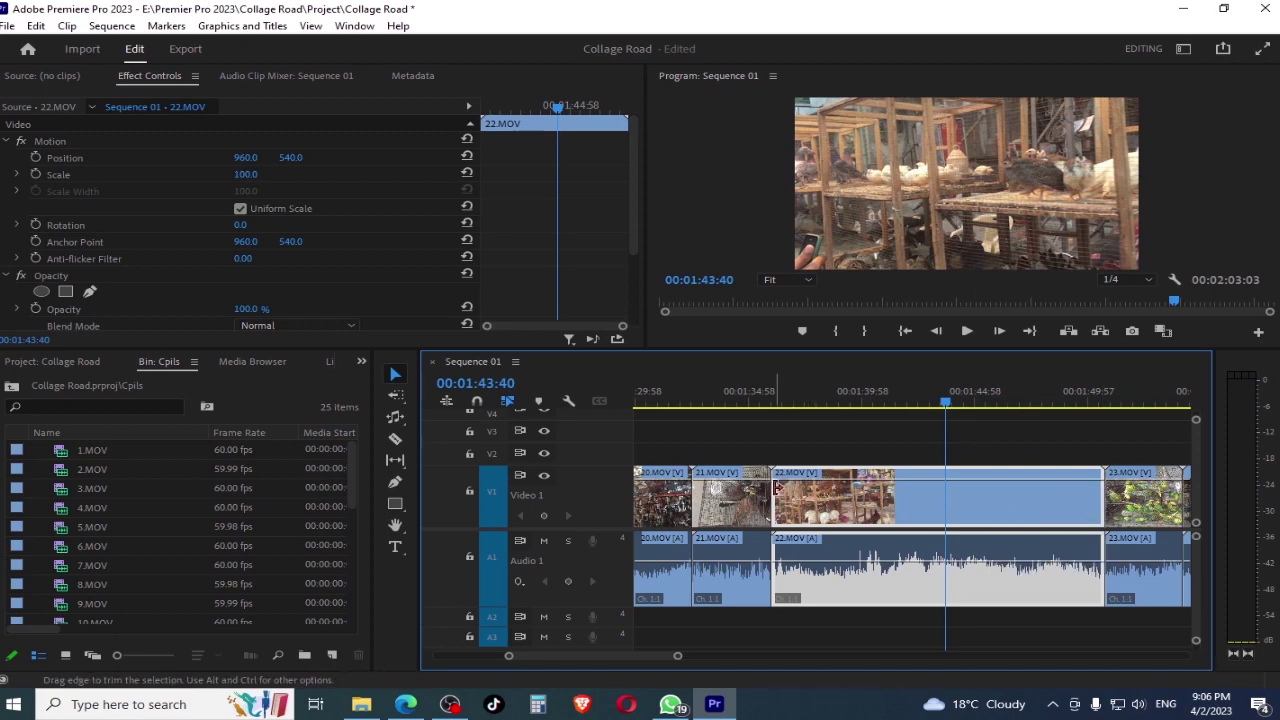
- Trim the start of 22.MOV later and turn on timeline snapping
drag(771, 400, 851, 412)
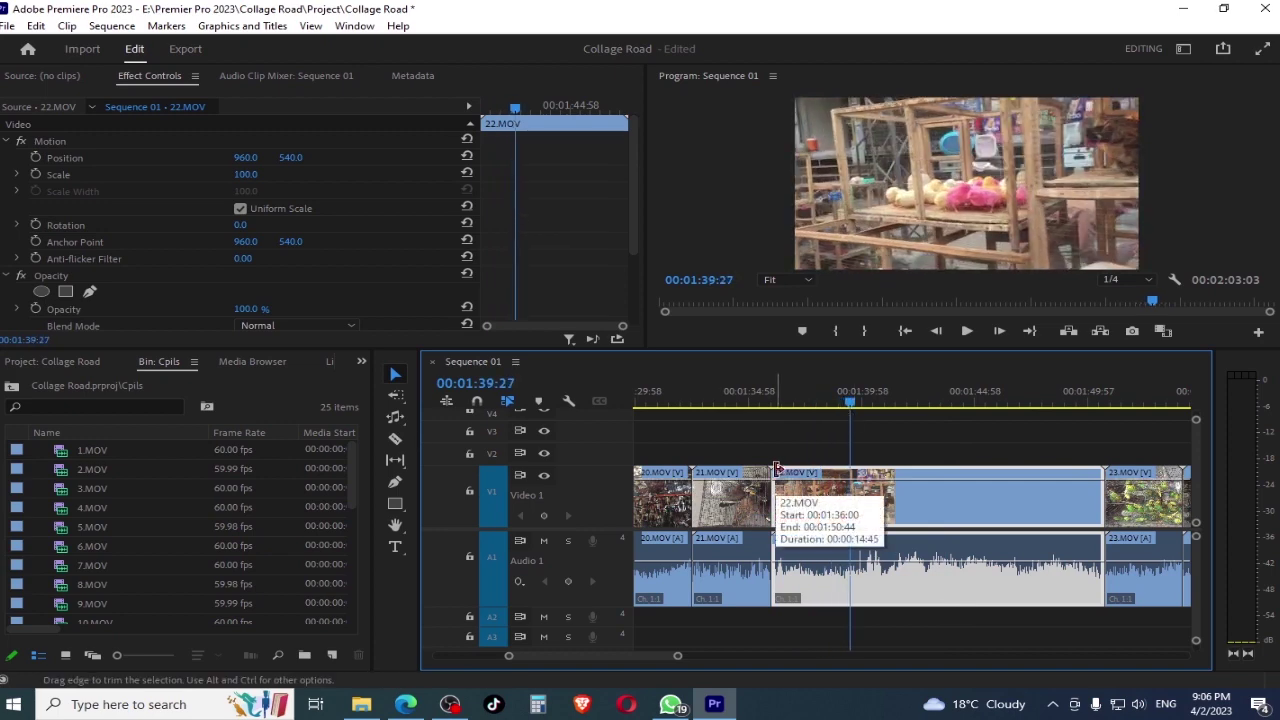
drag(777, 468, 818, 477)
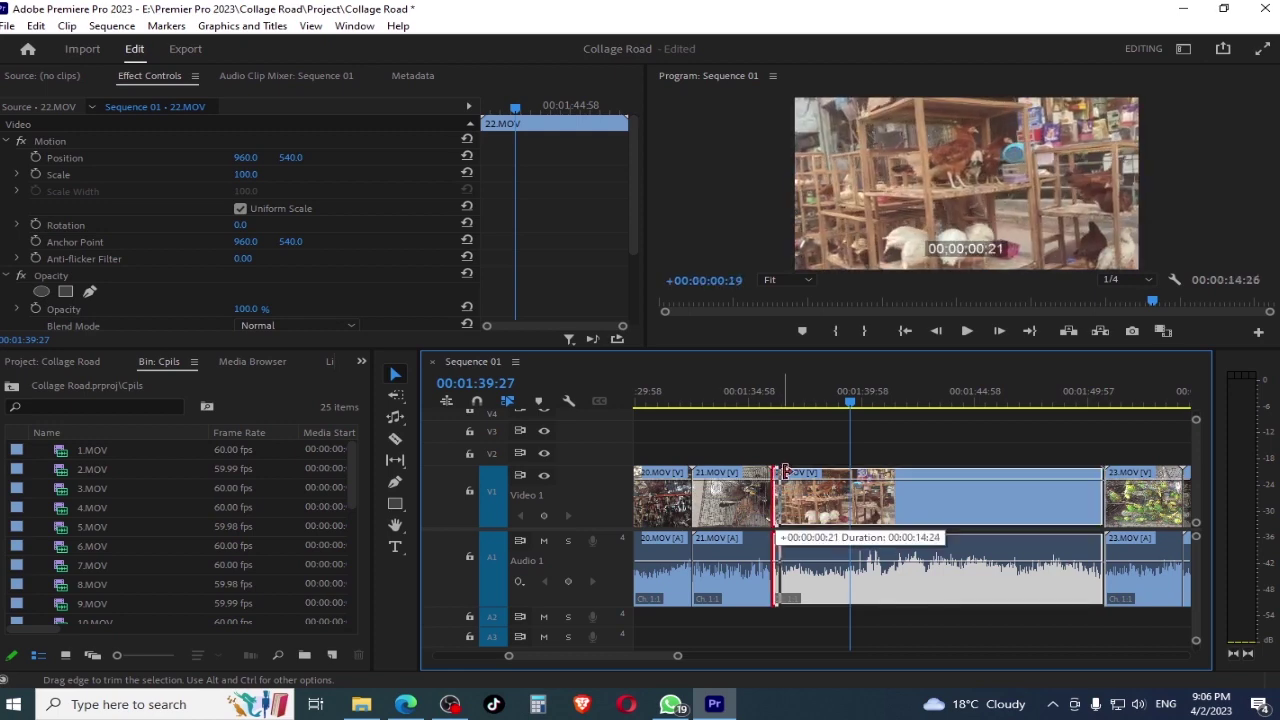
drag(832, 481, 856, 483)
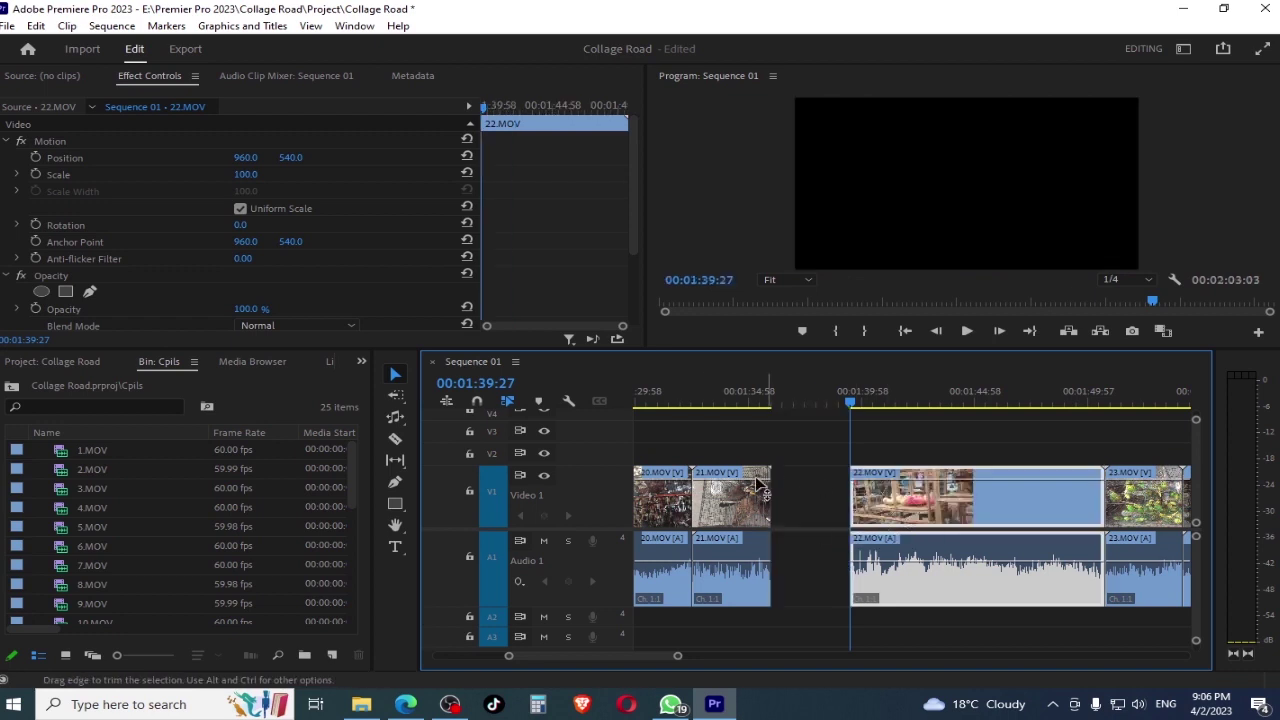
click(476, 403)
- Trim 22.MOV's end shorter, test its start edge, and scrub through its frames
drag(1088, 402, 961, 426)
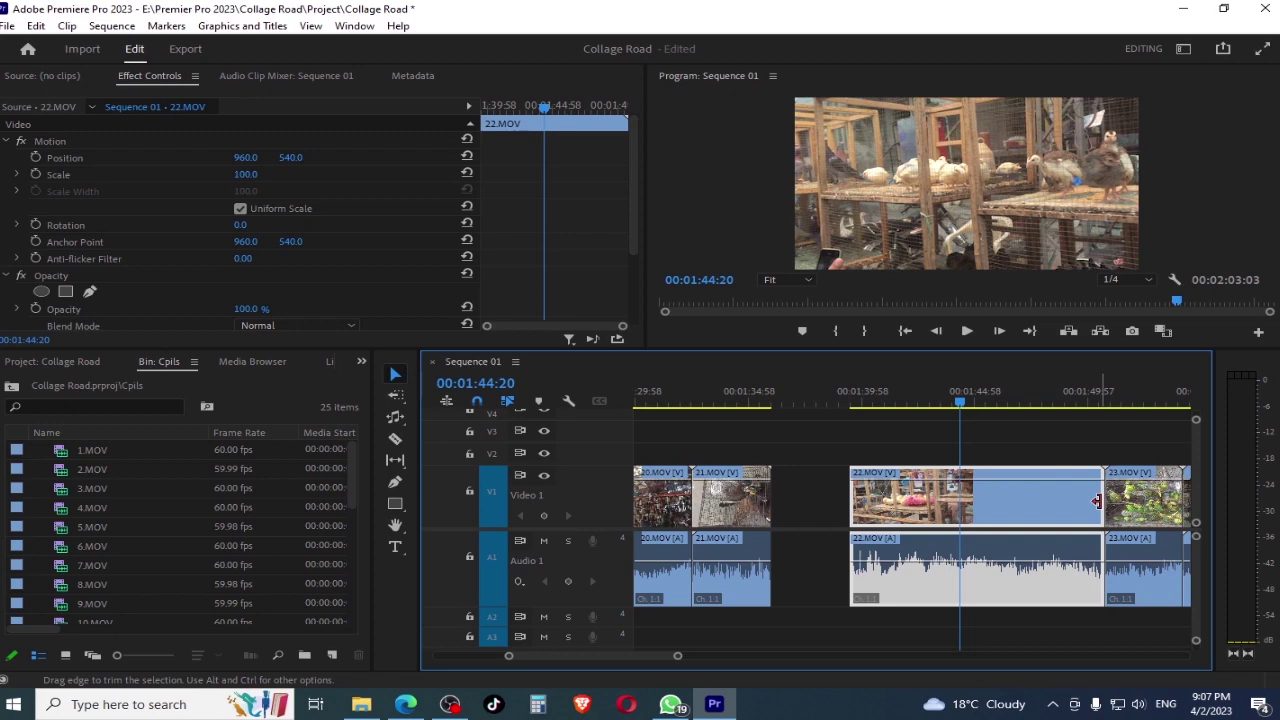
drag(1097, 502, 958, 508)
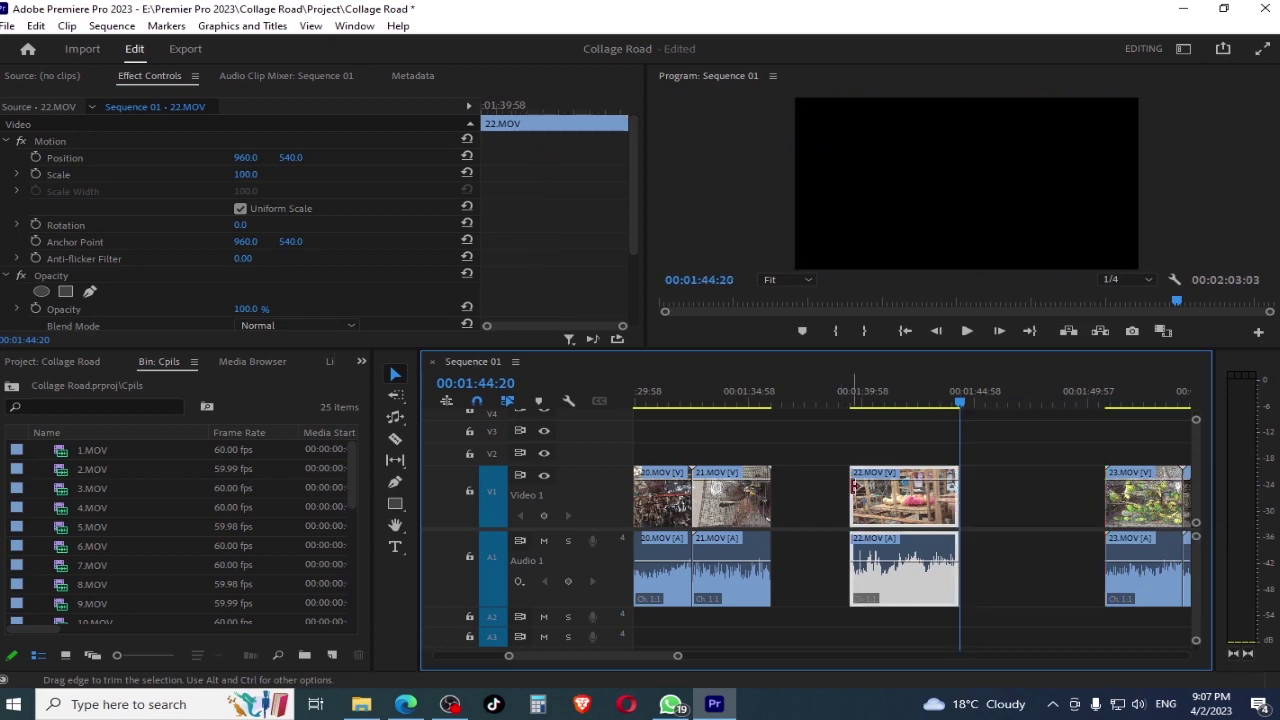
drag(853, 487, 891, 489)
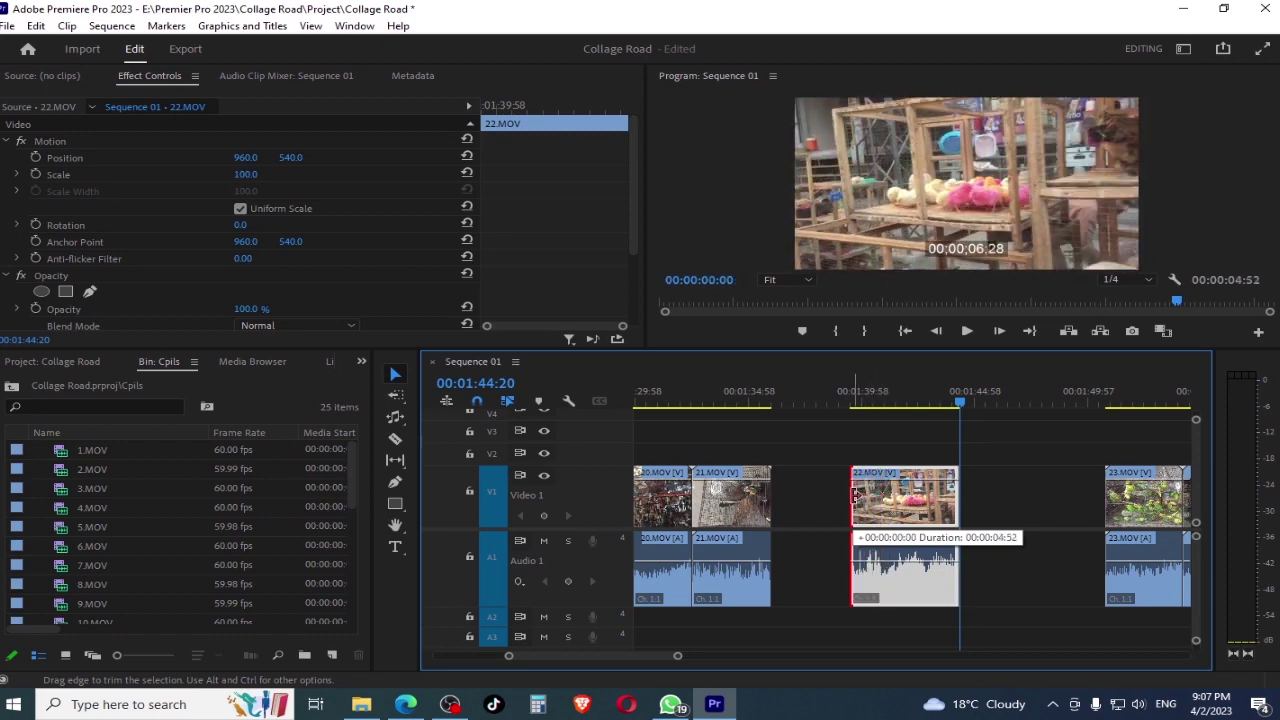
drag(890, 490, 850, 490)
drag(960, 402, 985, 415)
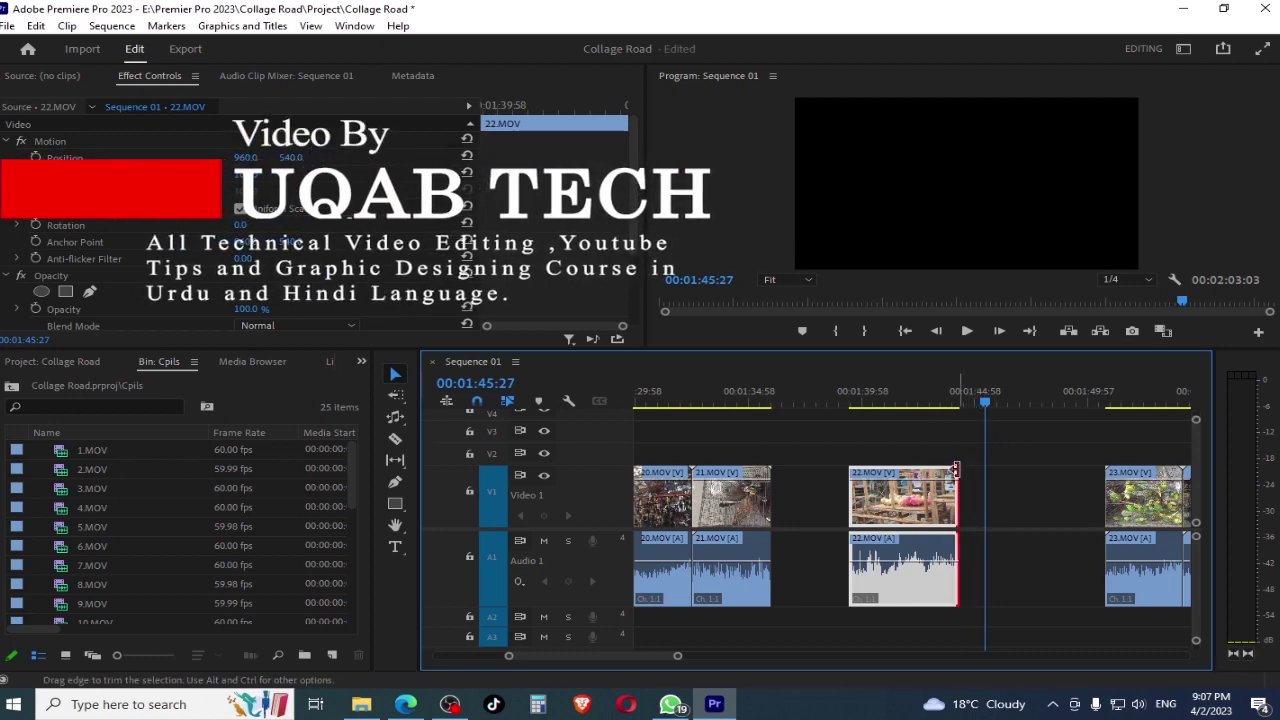
click(955, 469)
- Extend 22.MOV's end to meet 23.MOV and its start to meet 21.MOV, then zoom out
drag(955, 469, 1021, 483)
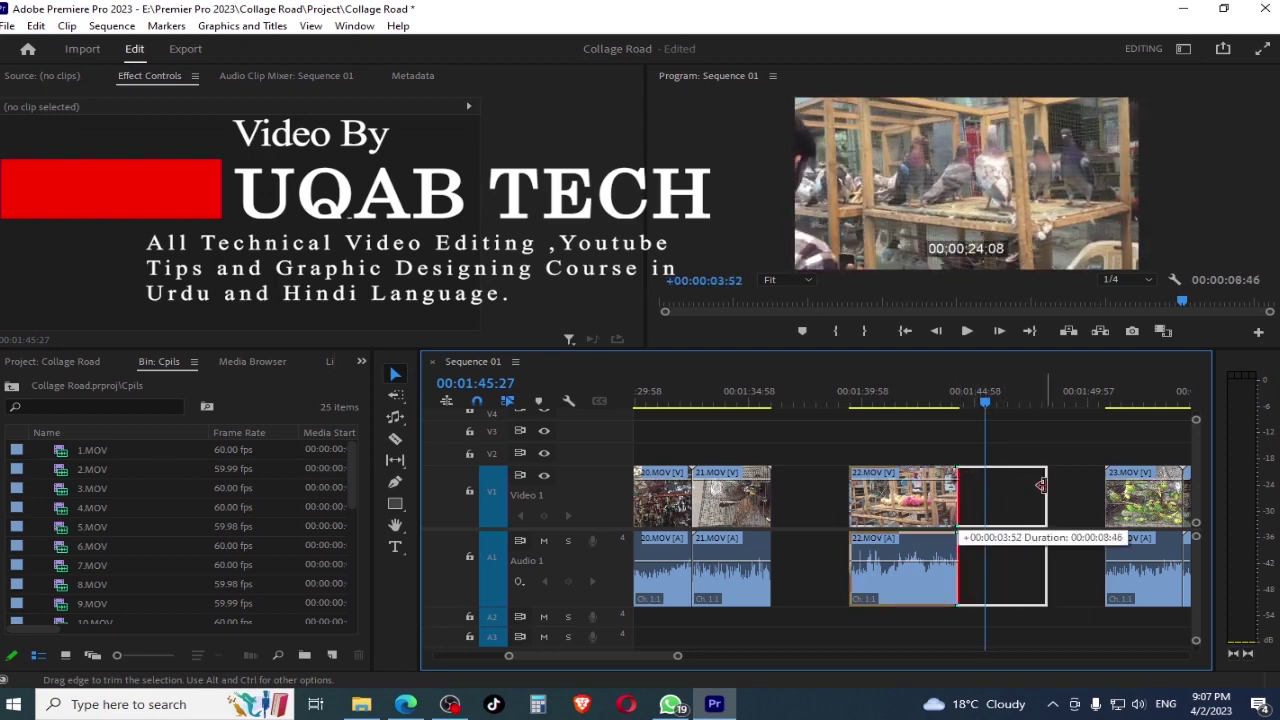
drag(1021, 483, 1047, 487)
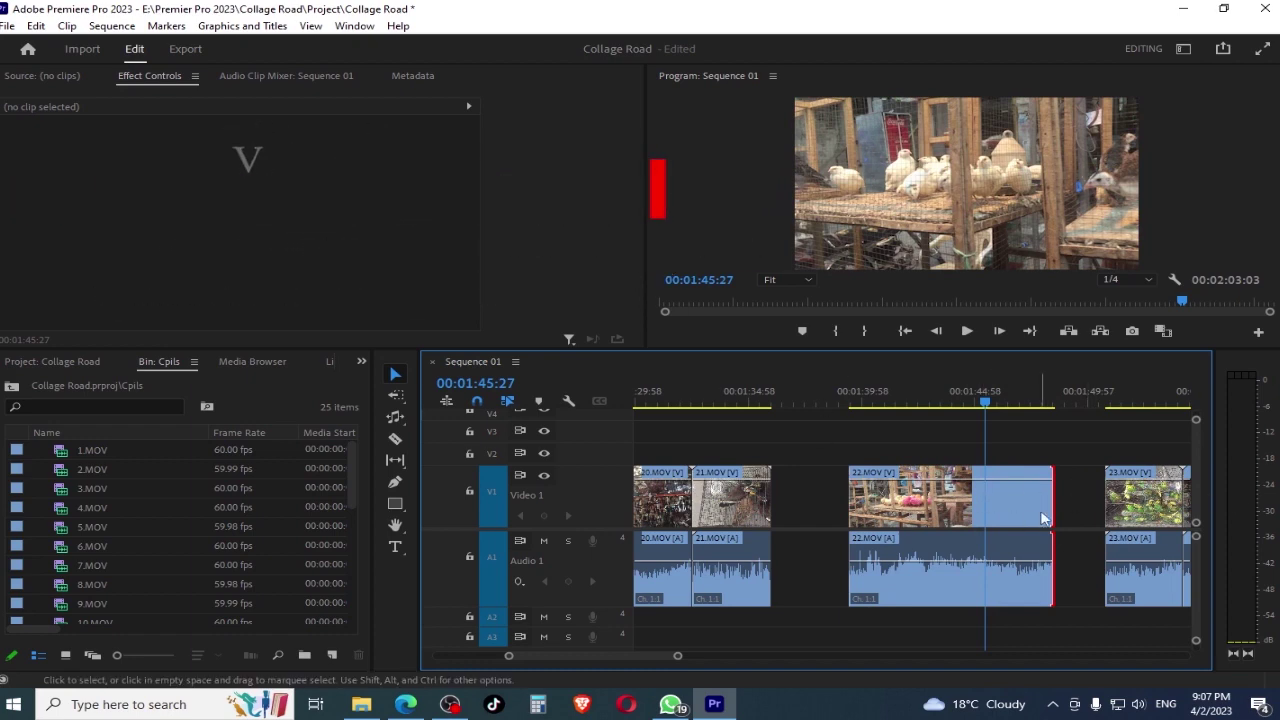
drag(1052, 510, 1104, 510)
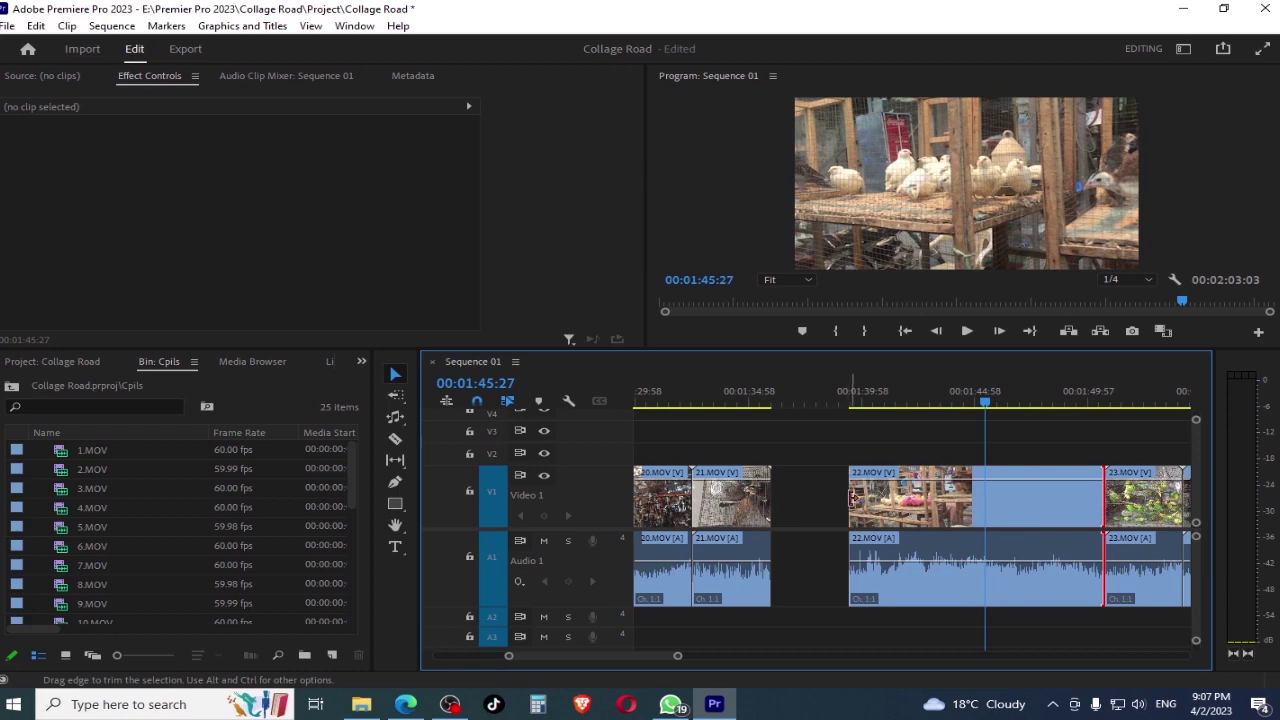
drag(850, 497, 772, 497)
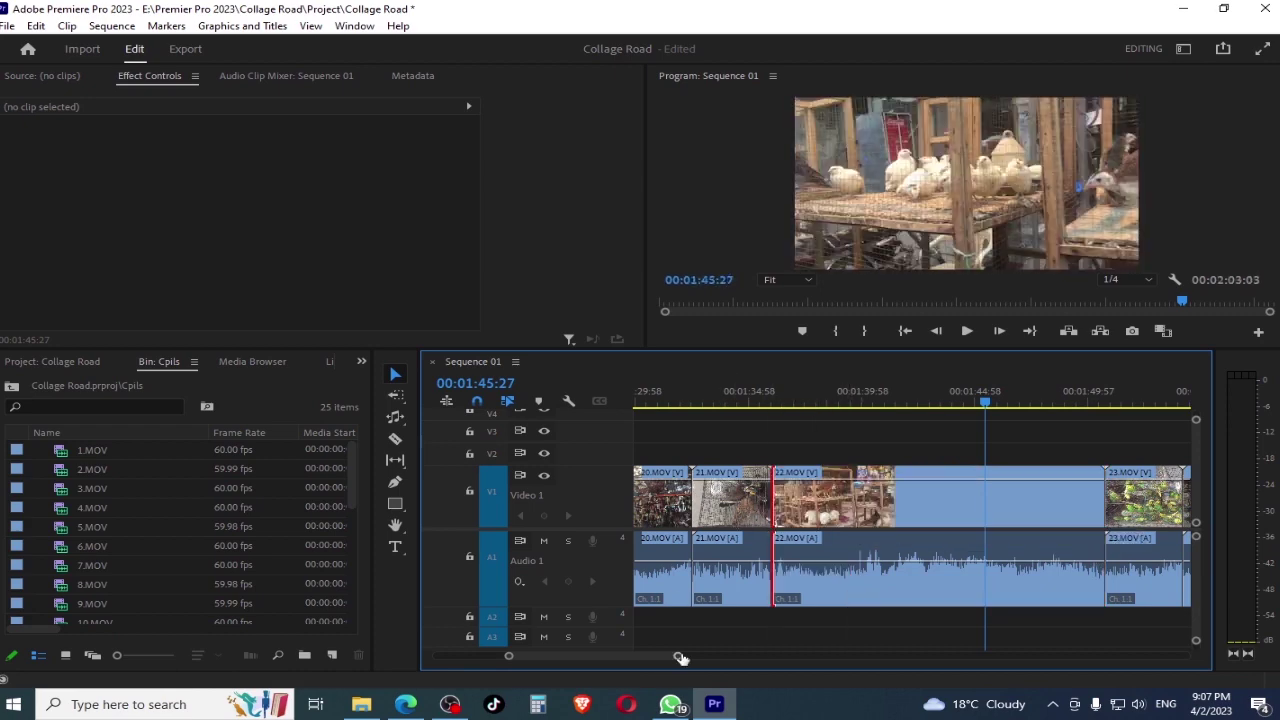
drag(677, 655, 813, 660)
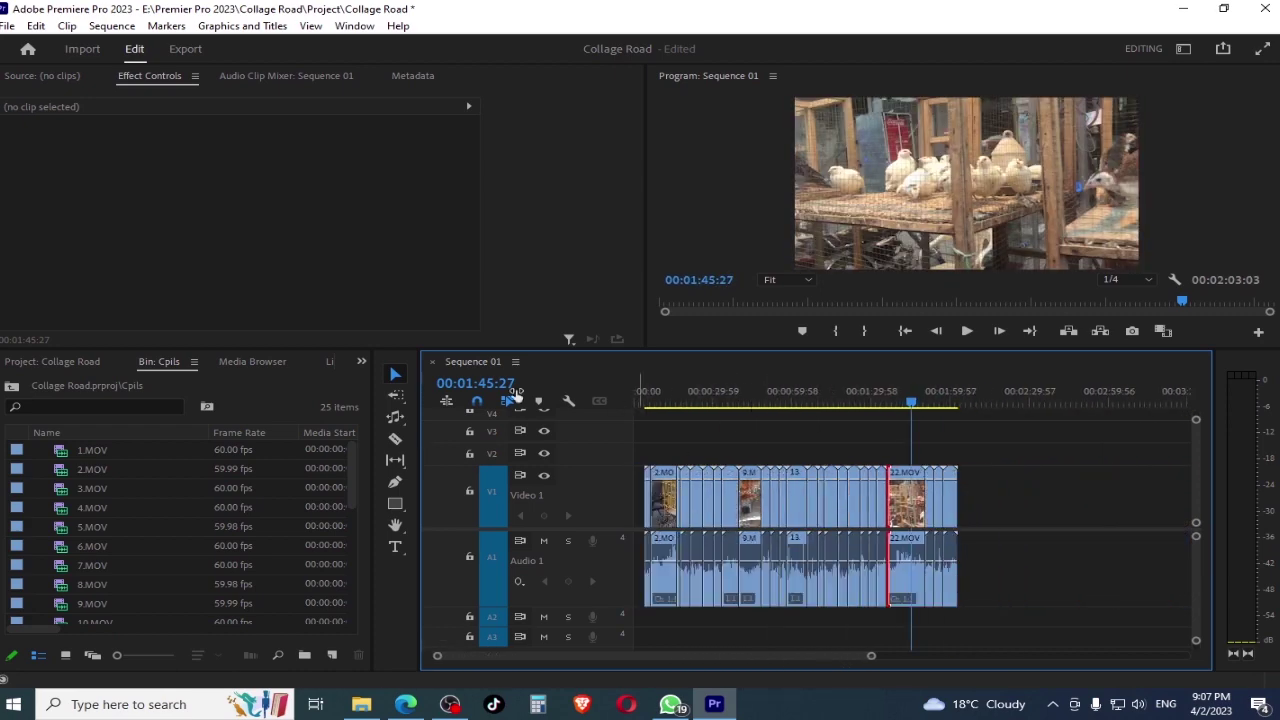
- Select all clips forward with the Track Select Forward Tool, then show the Collage Road project bin's top level
click(396, 394)
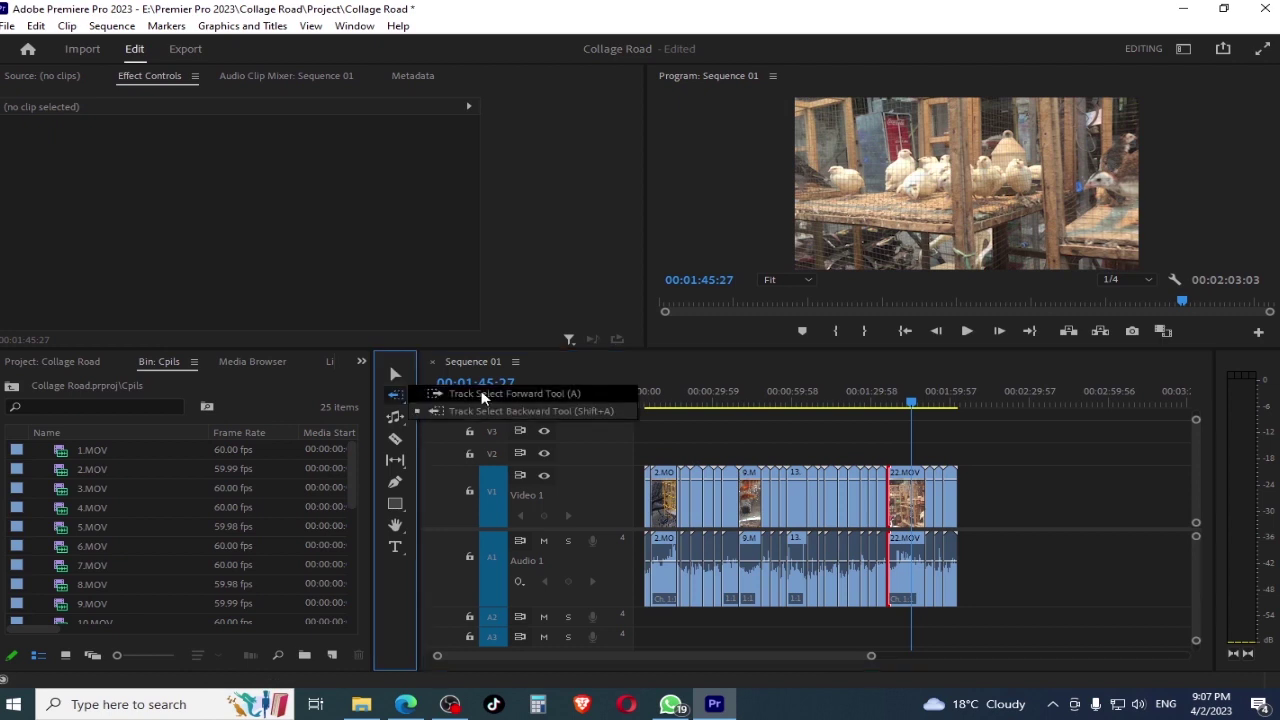
click(546, 397)
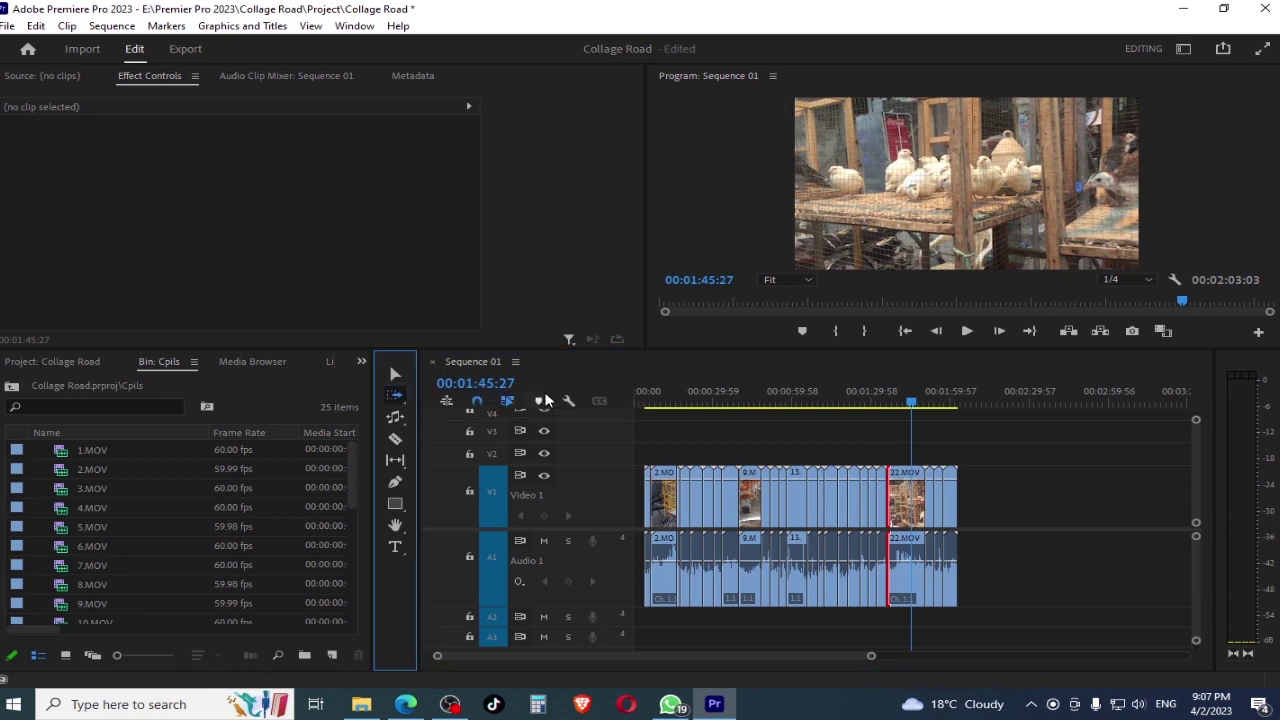
click(766, 500)
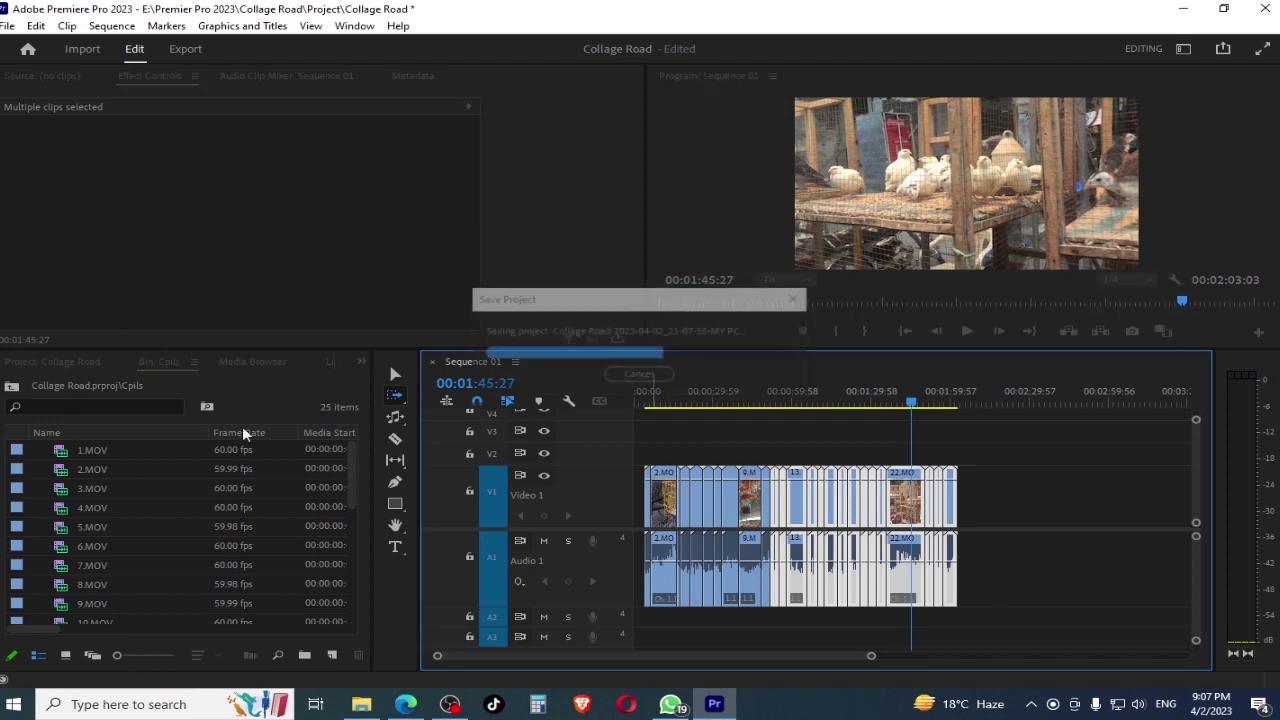
click(11, 387)
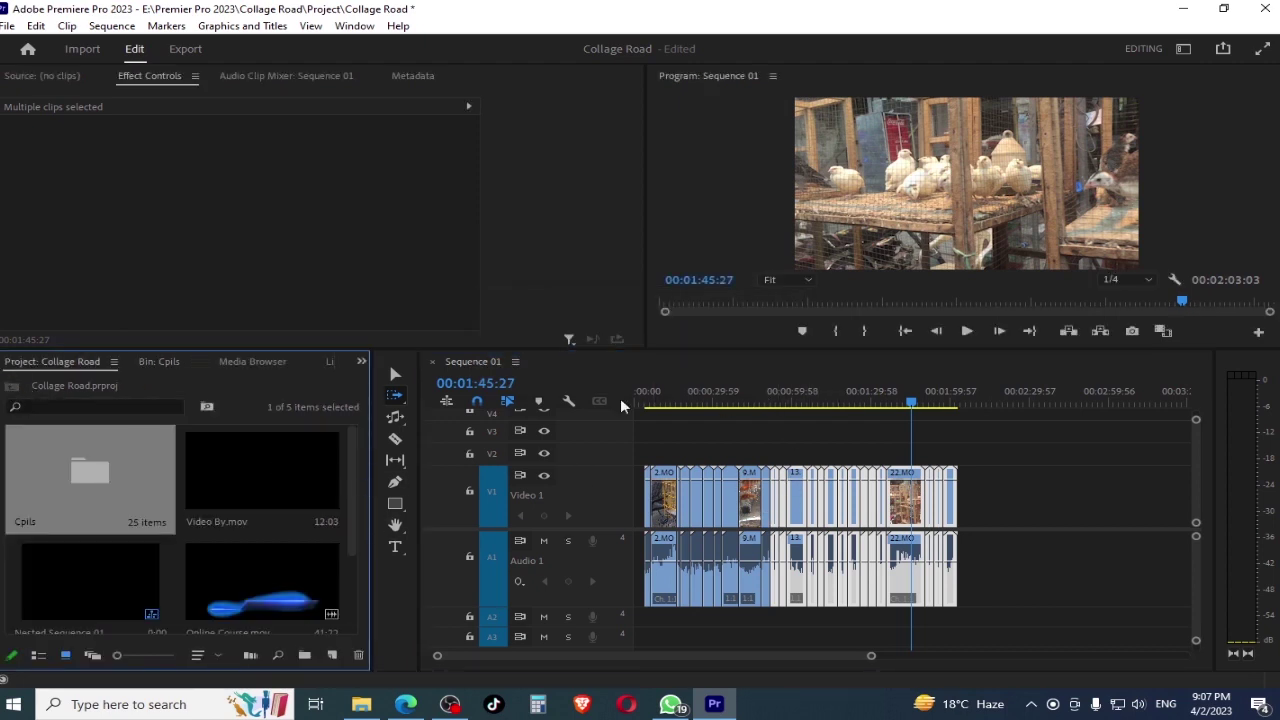
click(893, 444)
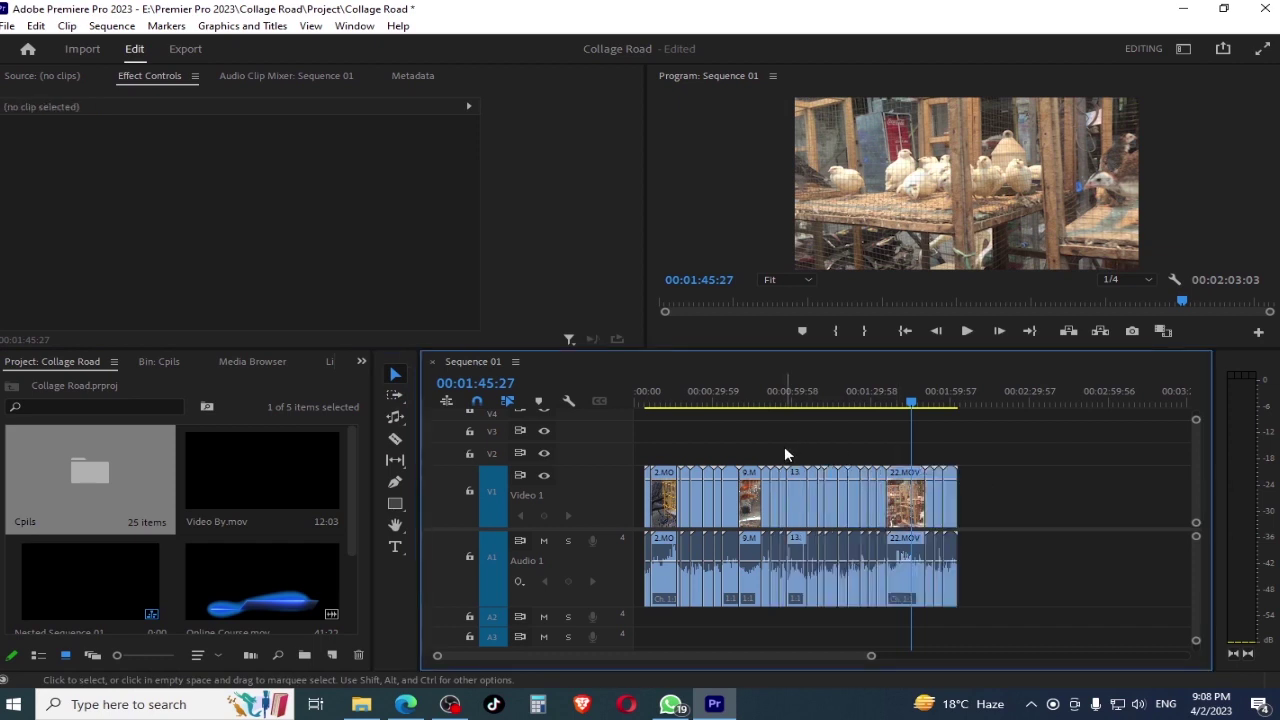
- Drag the timeline's track divider so empty tracks V2–V5 show above Video 1
drag(782, 447, 1076, 456)
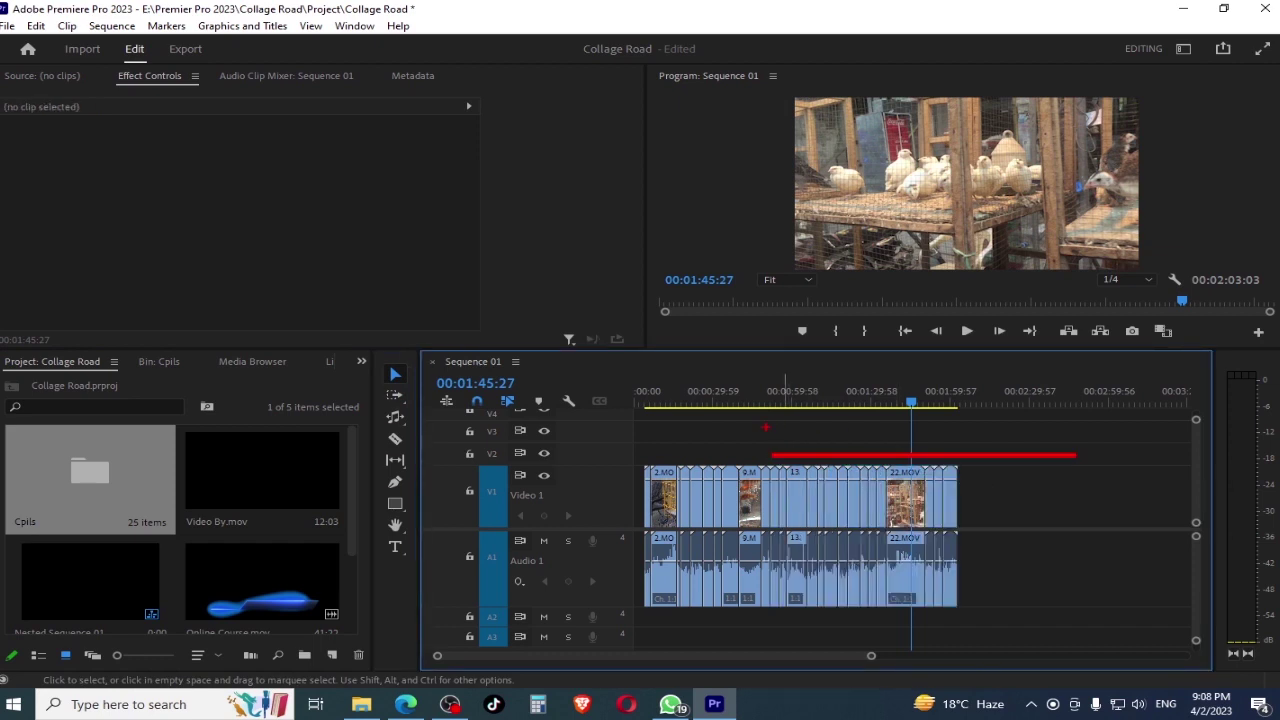
mouse_move(820, 430)
mouse_down()
mouse_move(1060, 430)
mouse_move(955, 414)
mouse_up()
drag(1196, 419, 1198, 410)
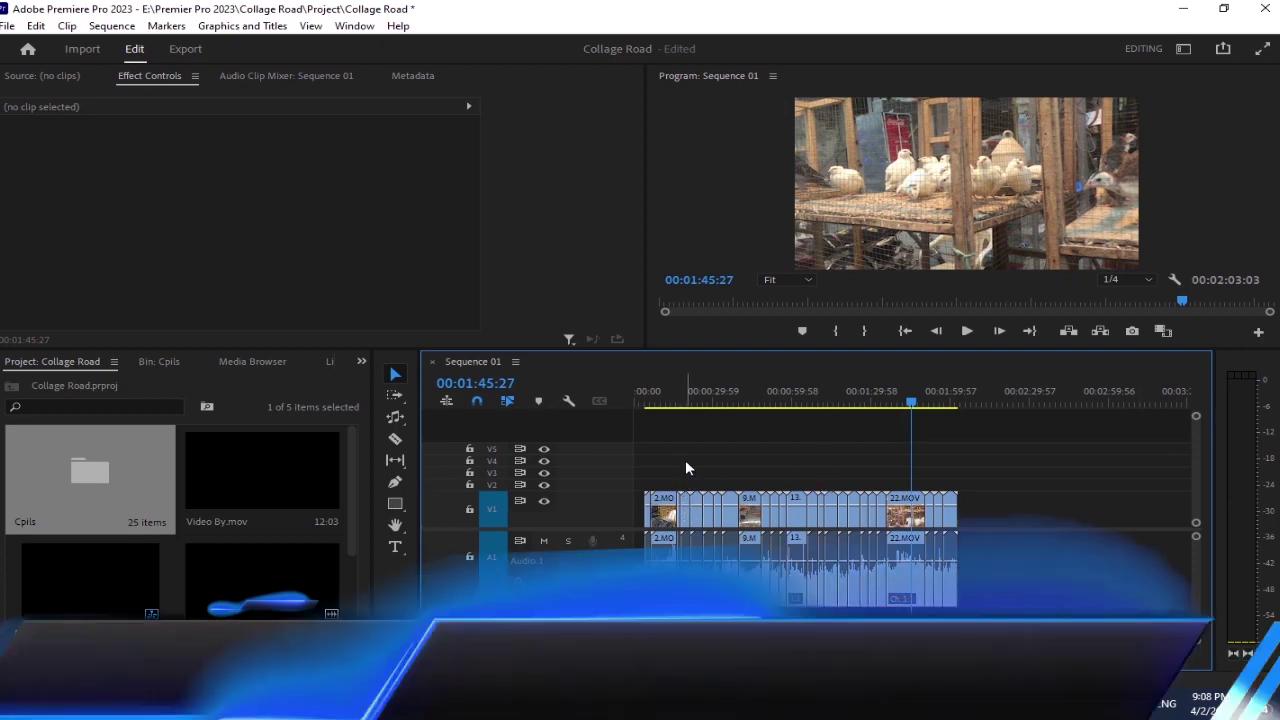
- Place Video By.mov from the Project panel onto V2 above the sequence
click(221, 478)
drag(221, 478, 915, 490)
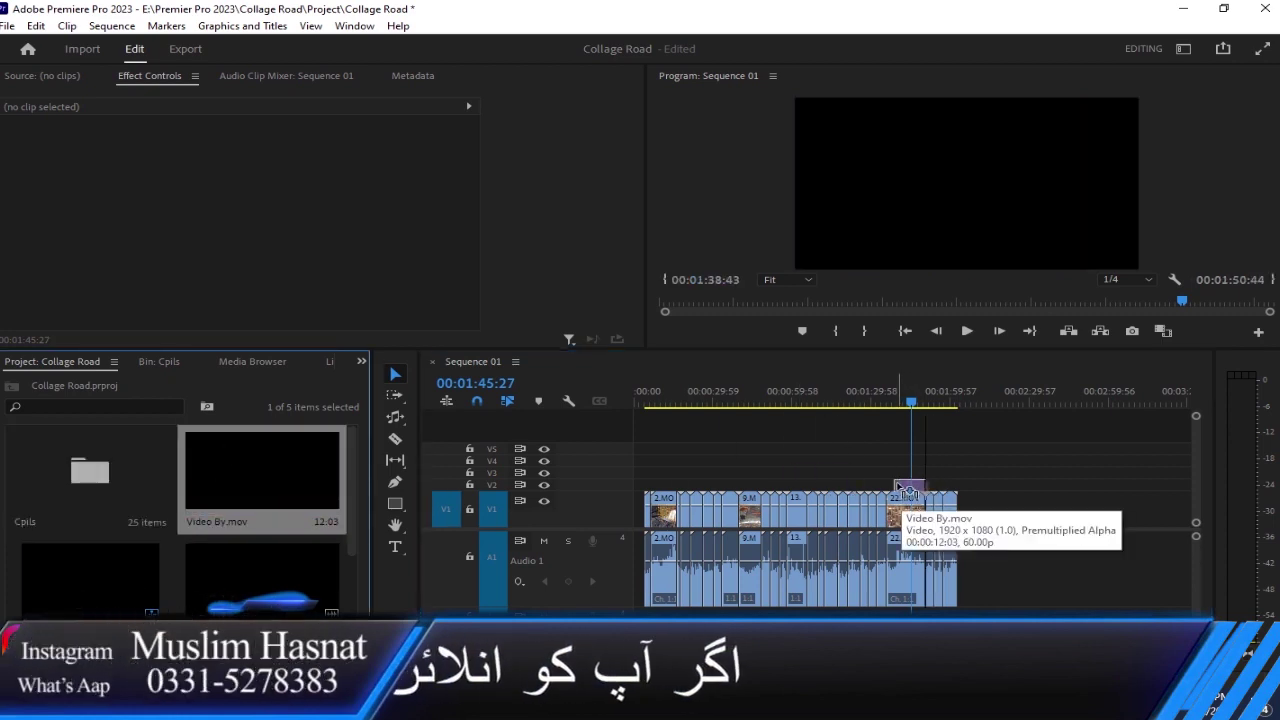
drag(915, 490, 910, 487)
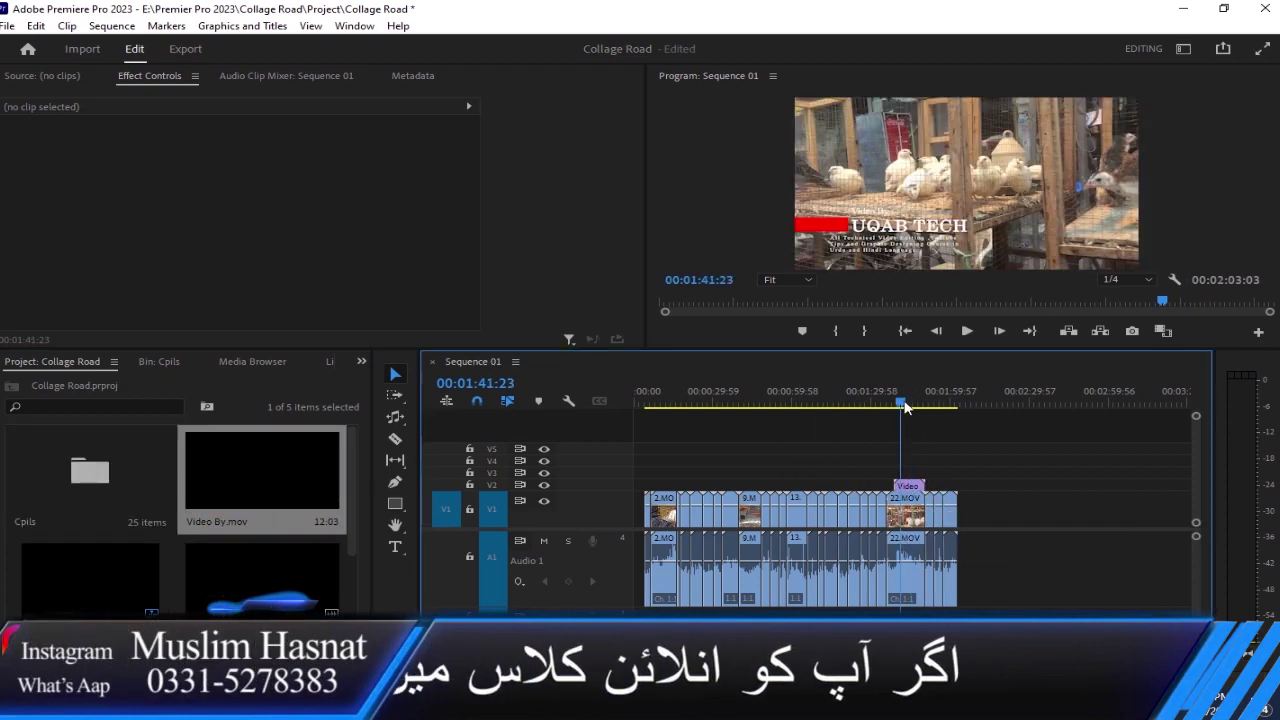
drag(910, 403, 900, 402)
- Add Online Course.mov to the timeline and move it up to V4 above 22.MOV
mouse_move(262, 578)
mouse_down()
mouse_move(978, 468)
mouse_move(996, 512)
mouse_up()
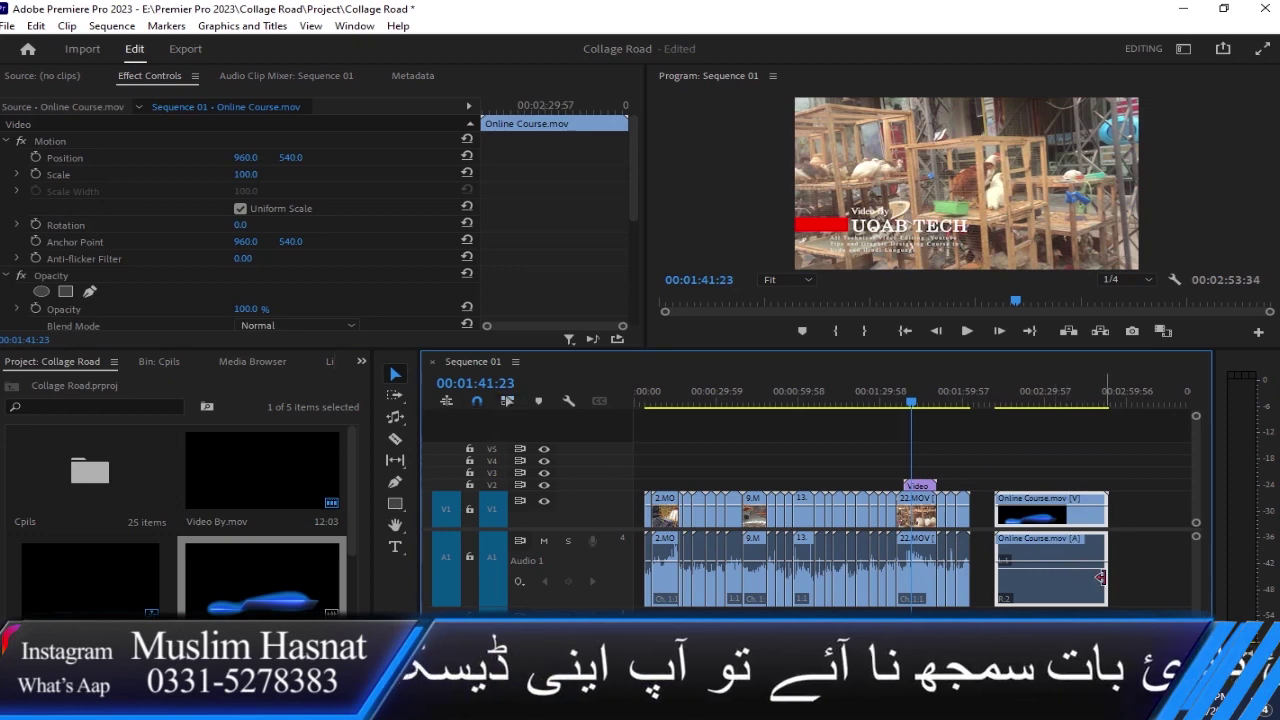
key(Delete)
key(ctrl+z)
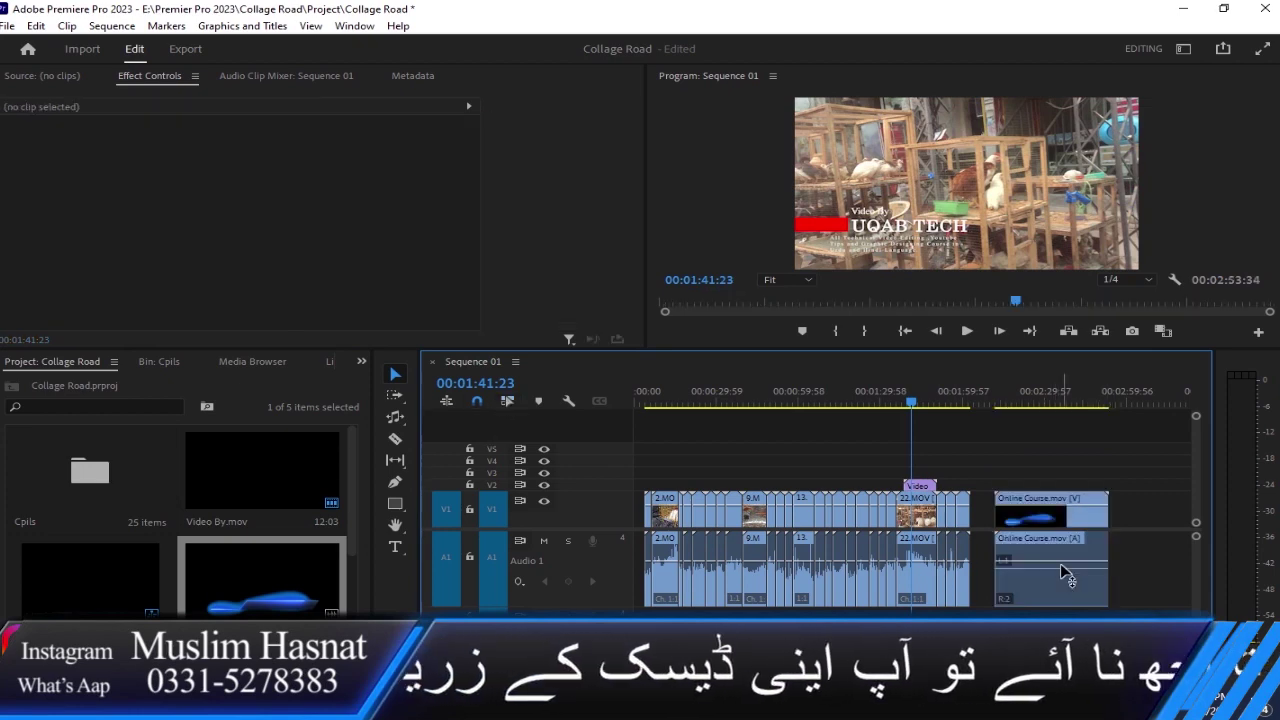
drag(1062, 516, 936, 465)
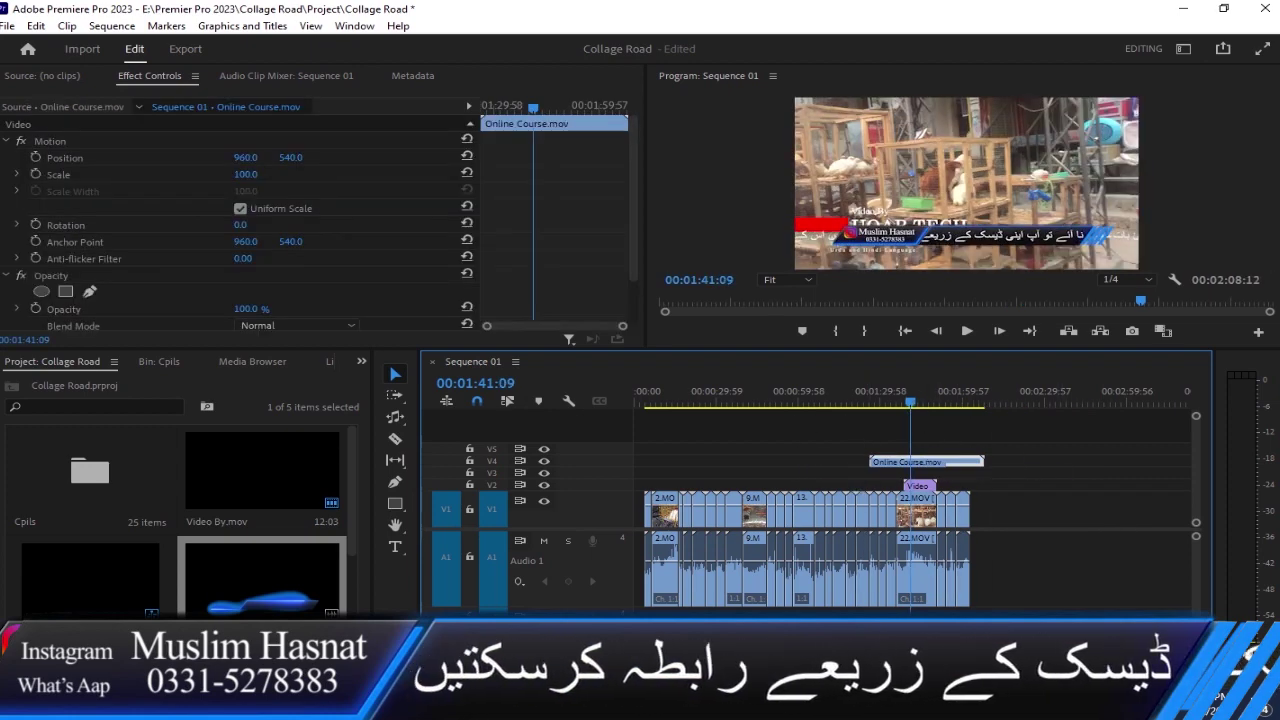
key(=)
key(=)
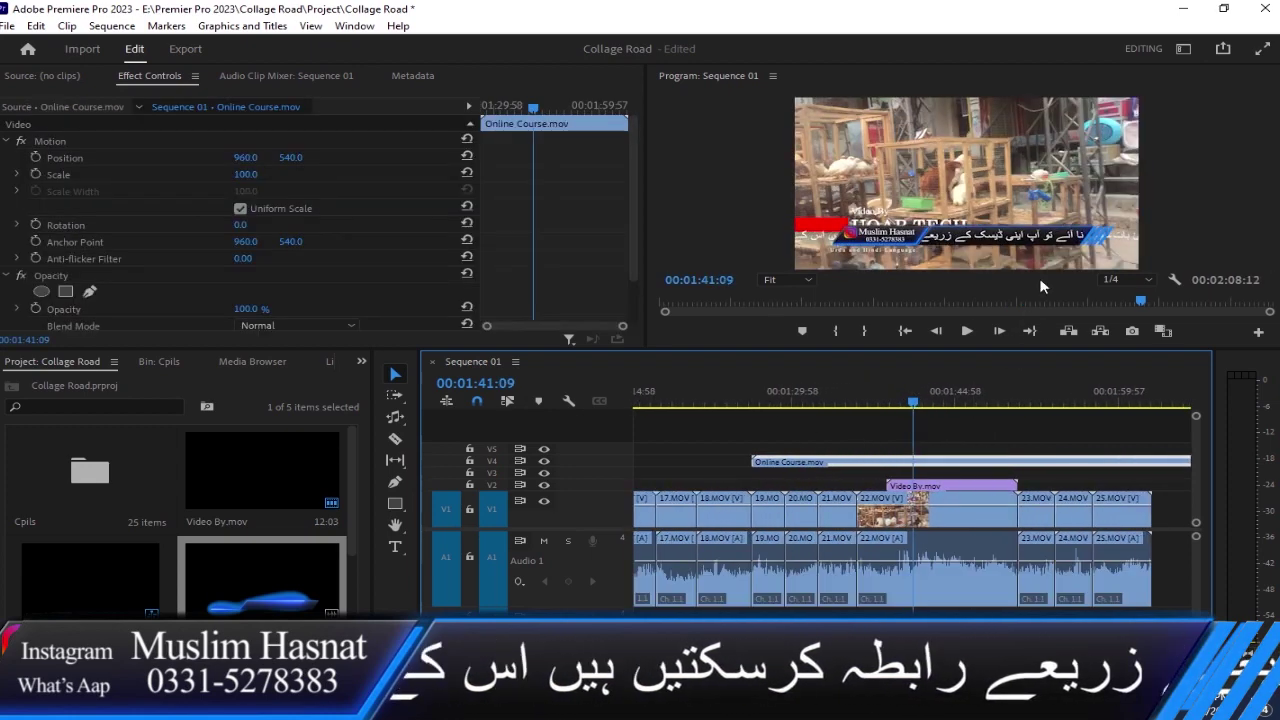
- Scale the Online Course overlay to 140% using the Program monitor handles
click(1015, 244)
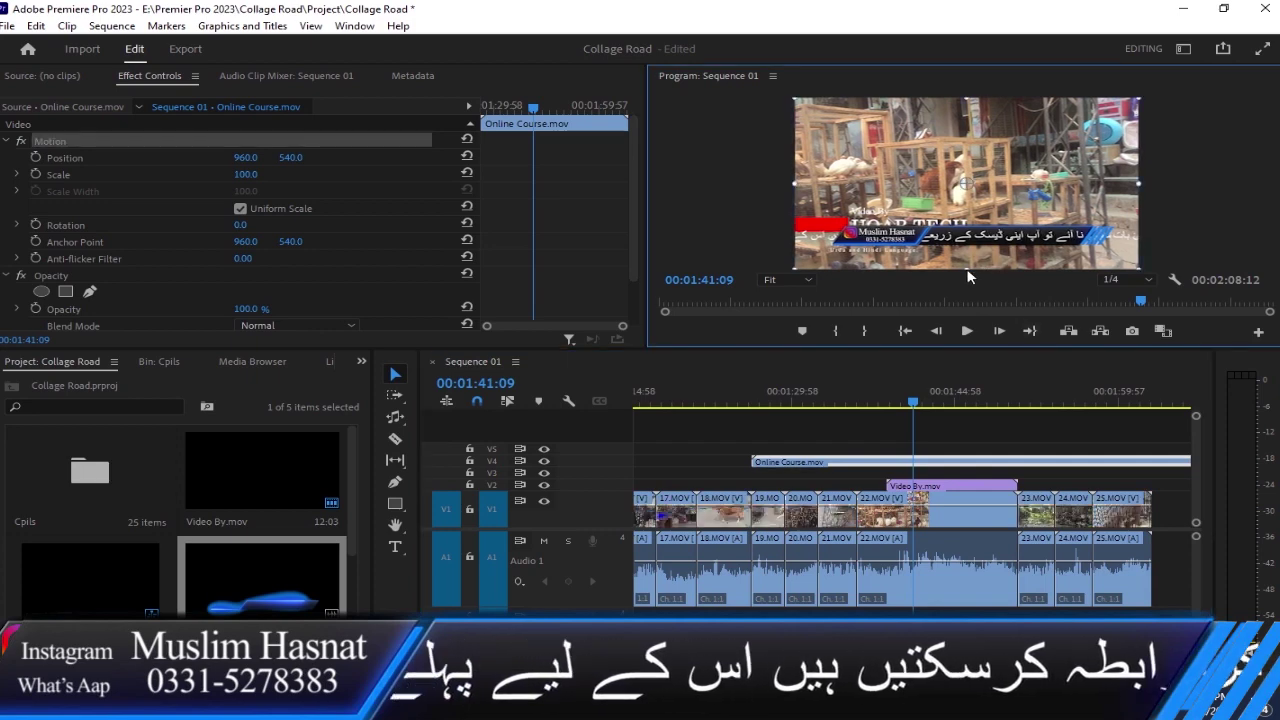
drag(967, 270, 960, 302)
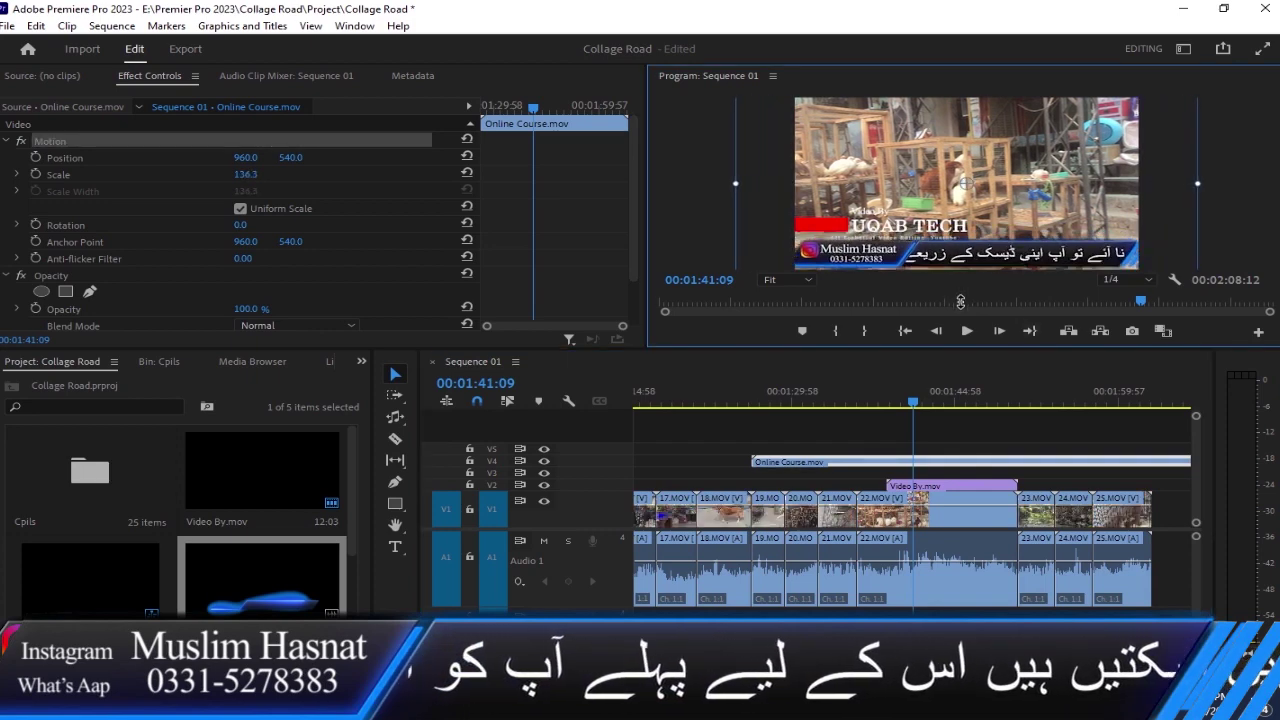
drag(960, 302, 960, 304)
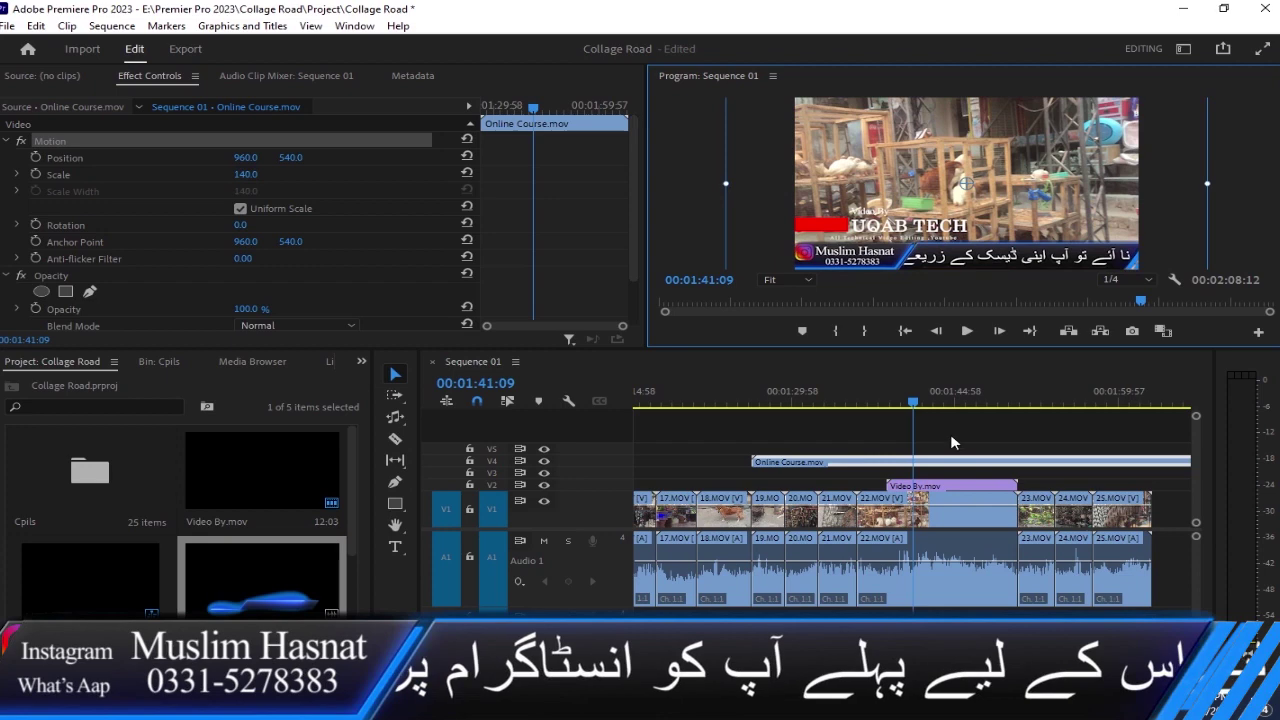
- Move Video By.mov to V6, raise its title toward the frame top, and preview full screen
drag(937, 487, 890, 433)
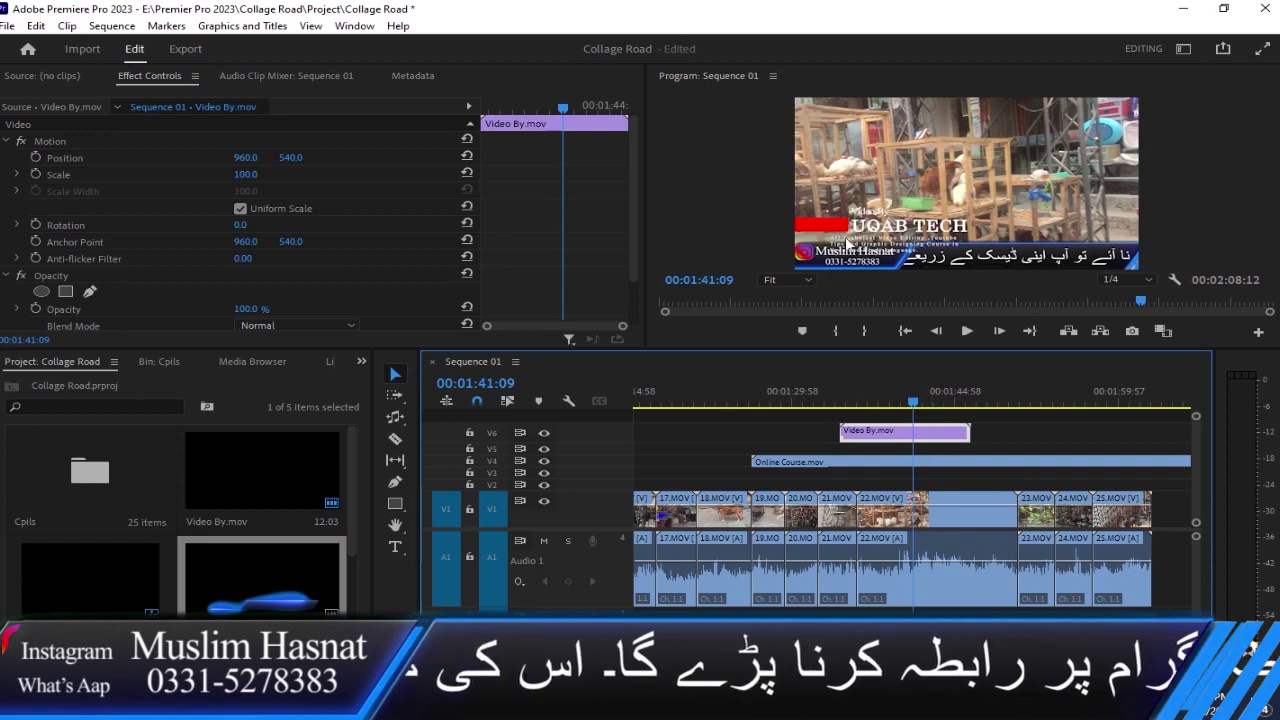
drag(821, 222, 822, 120)
click(938, 404)
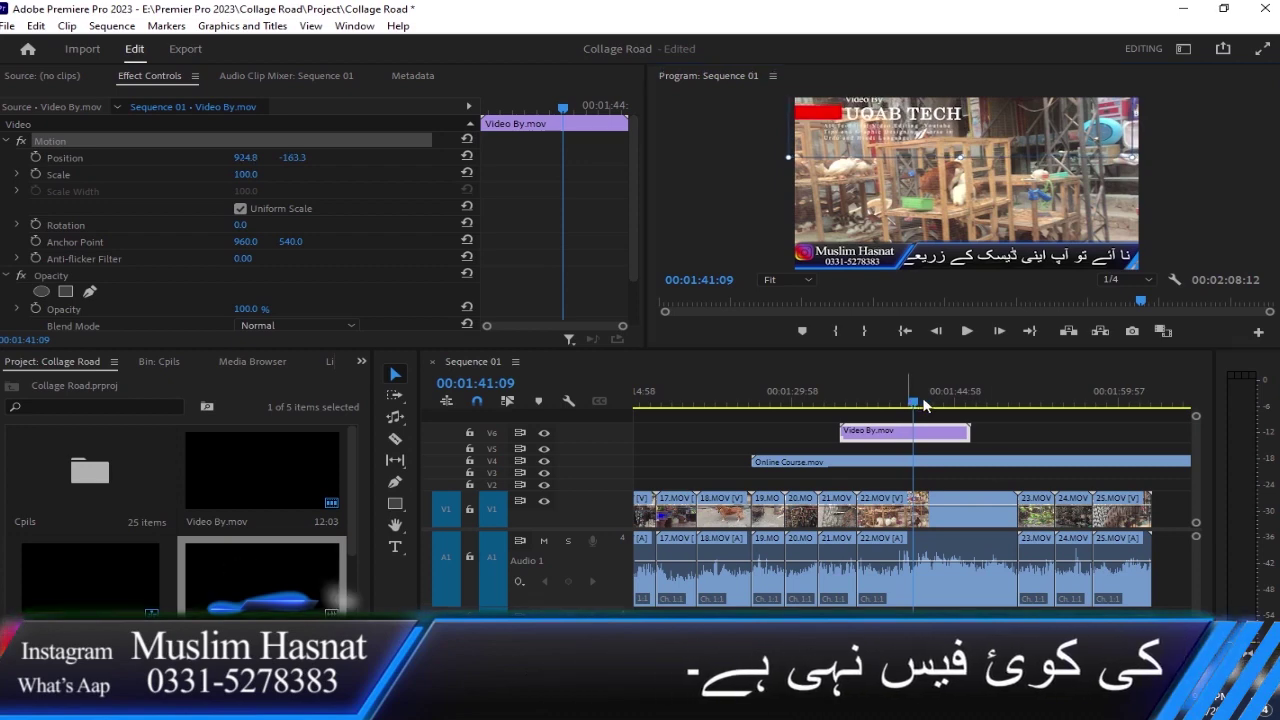
mouse_move(940, 404)
mouse_down()
mouse_move(972, 404)
mouse_move(871, 404)
mouse_up()
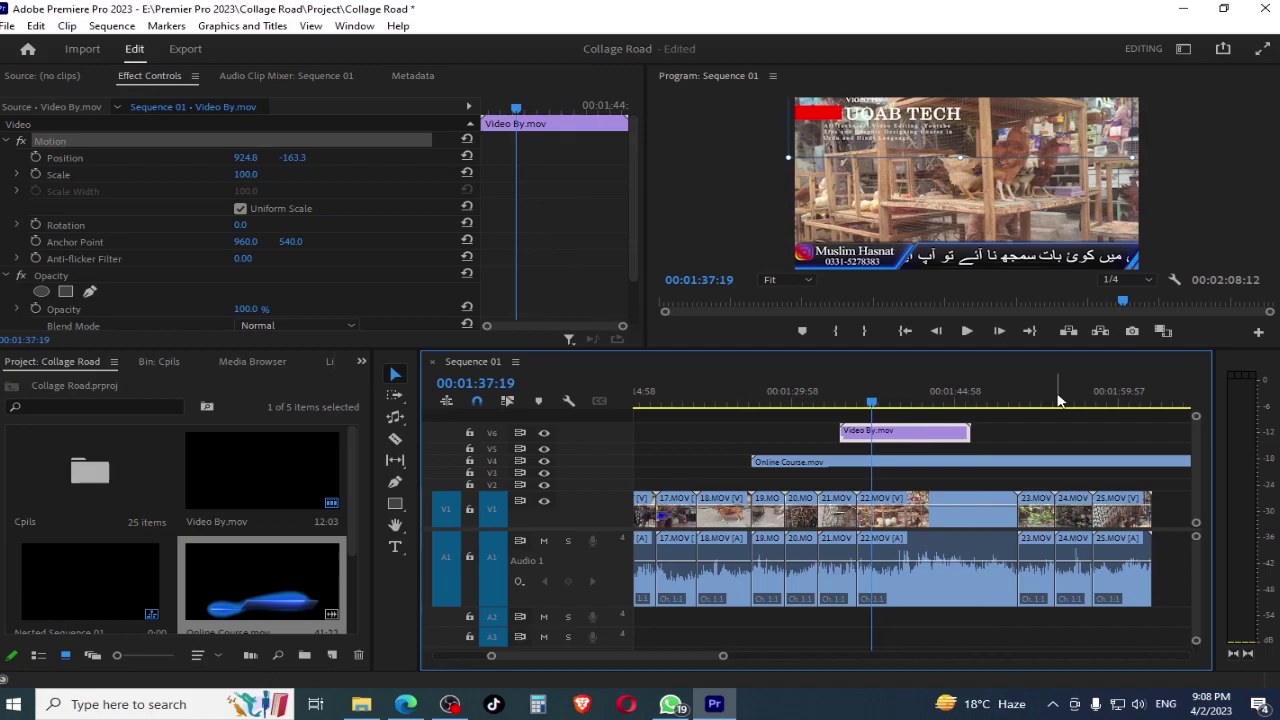
key(ctrl+grave)
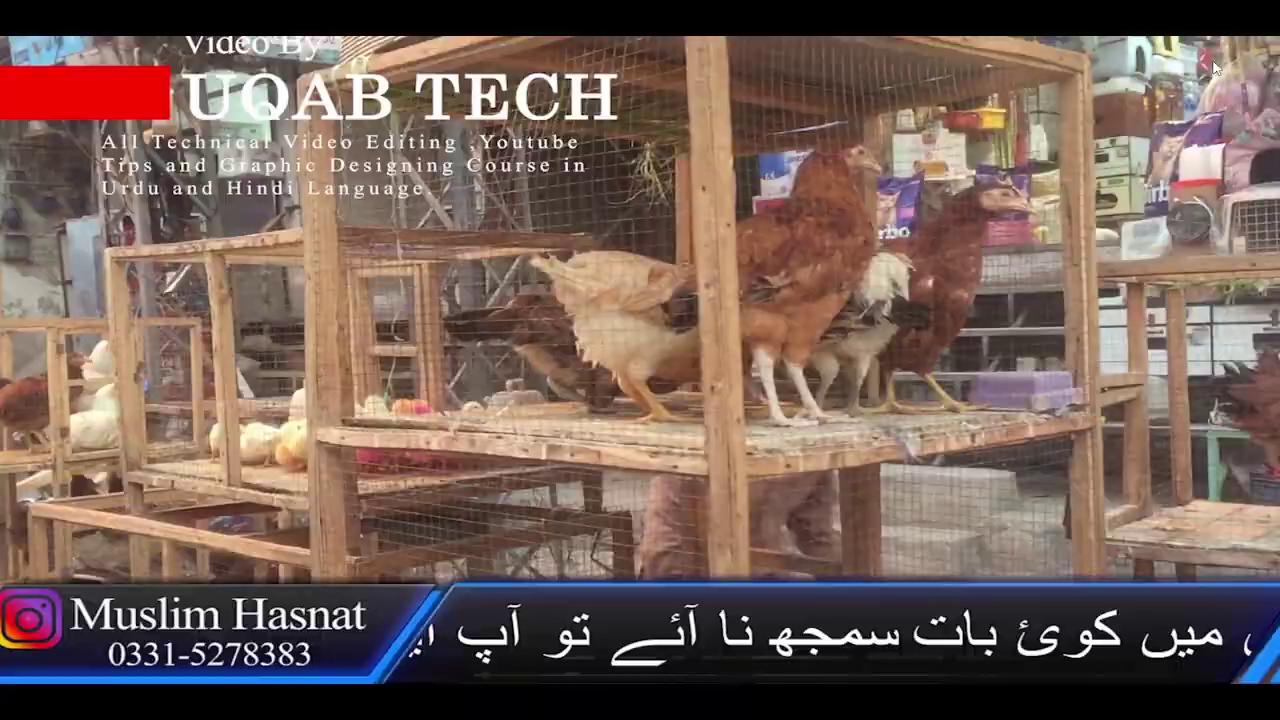
key(Escape)
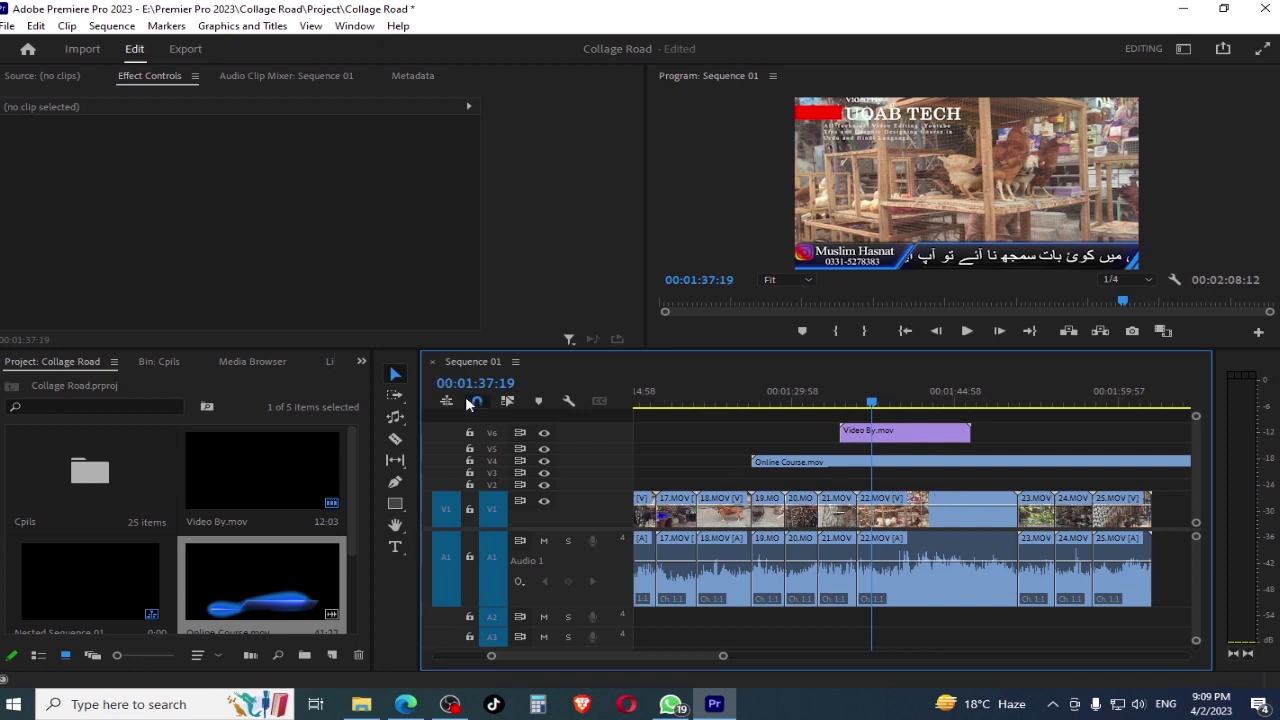
- Switch to the Track Select Forward Tool and select all clips from the playhead onward
click(396, 397)
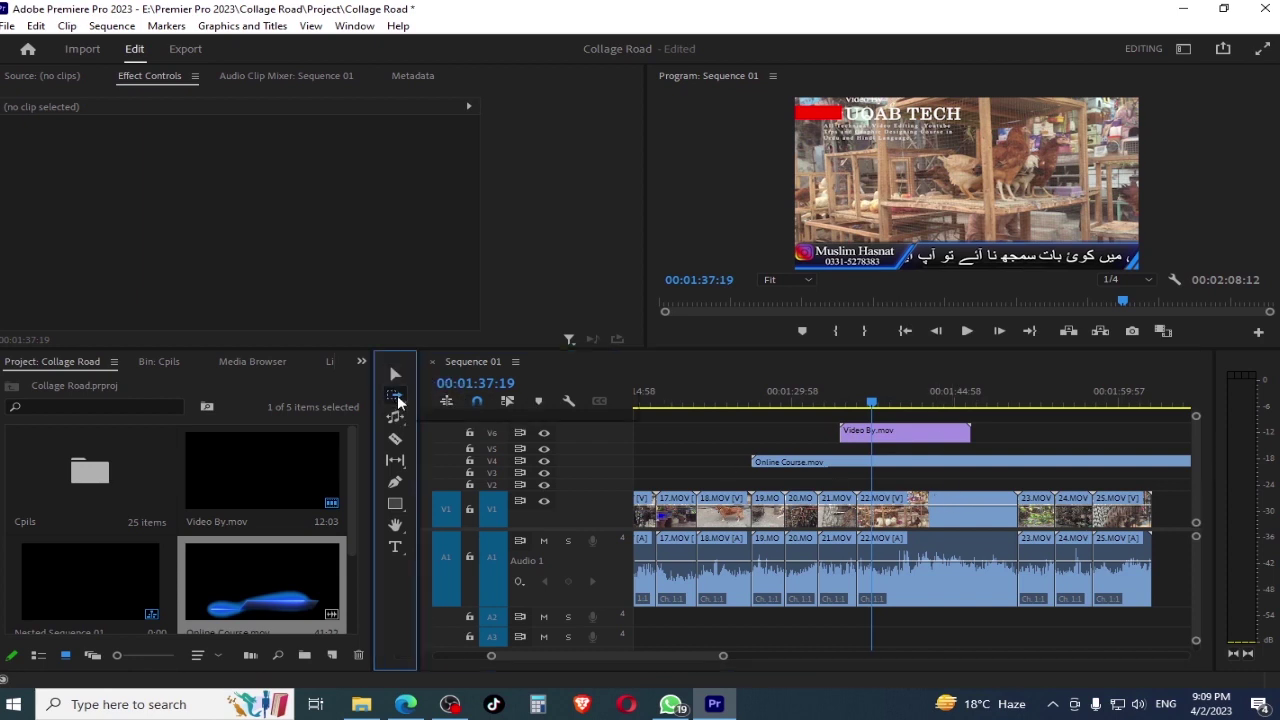
click(514, 392)
drag(723, 656, 905, 660)
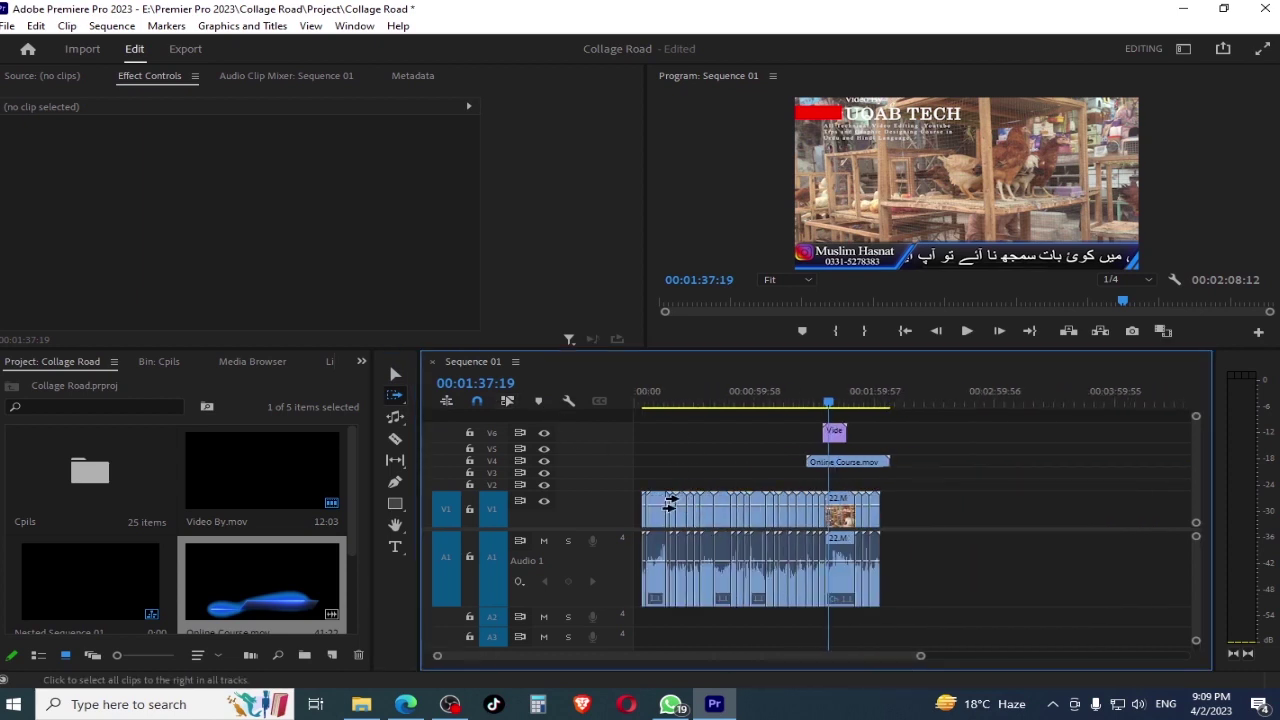
click(655, 392)
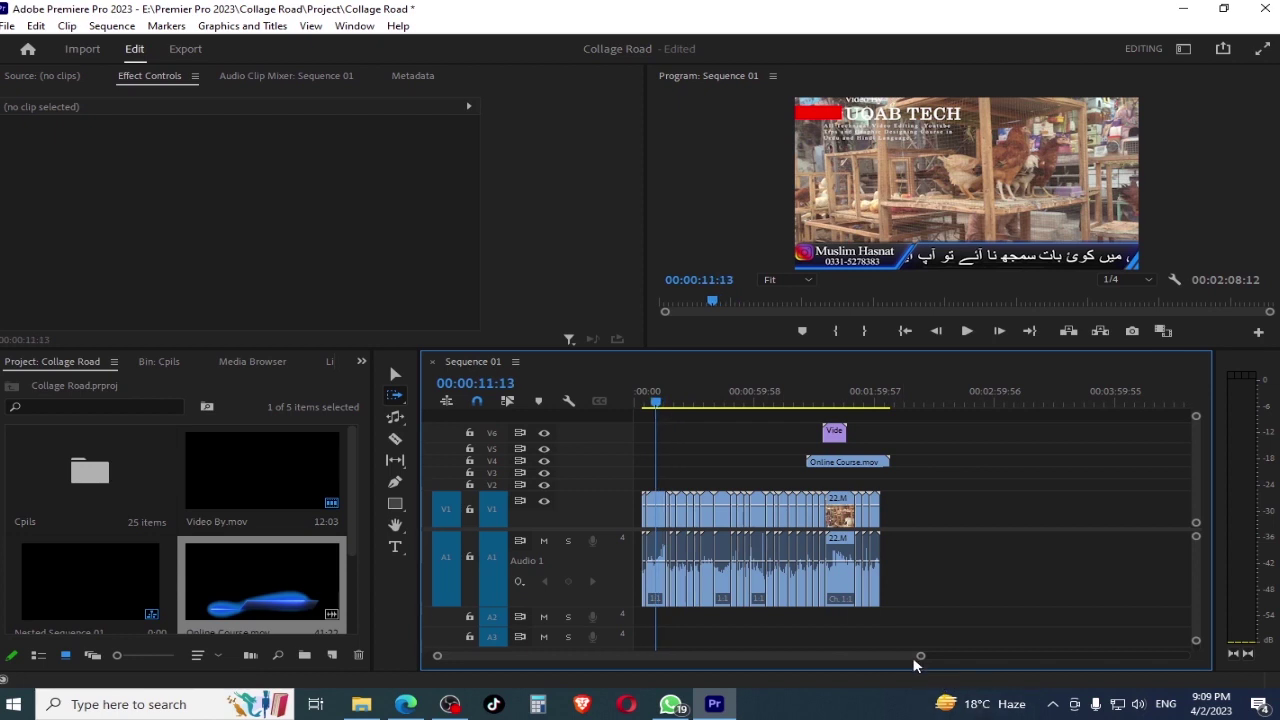
drag(920, 660, 748, 656)
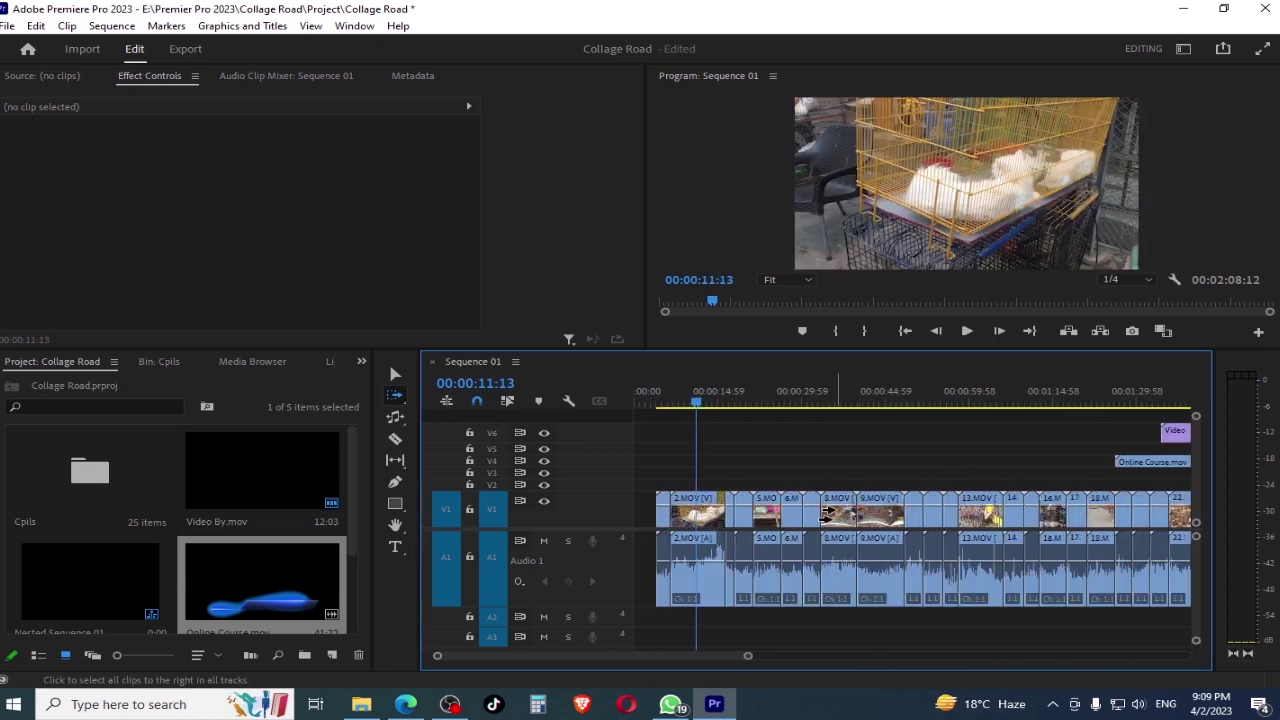
click(762, 510)
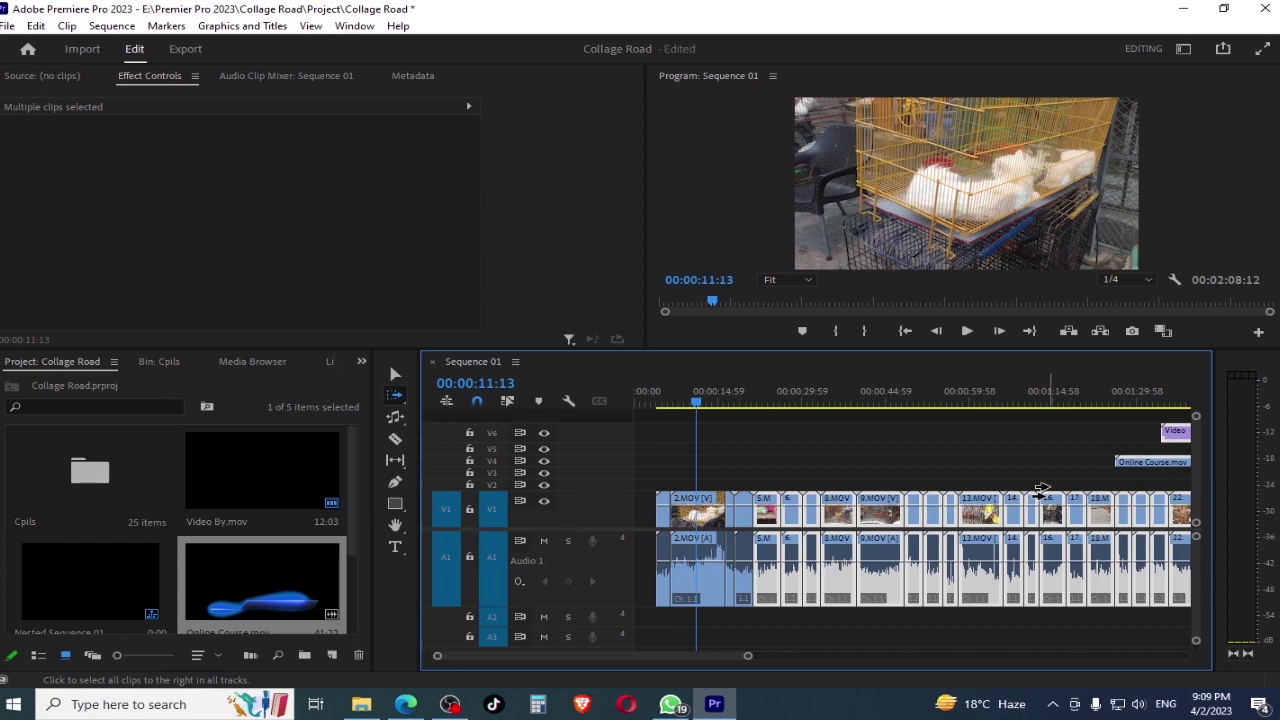
mouse_move(1081, 406)
mouse_down()
mouse_move(1190, 406)
mouse_move(1128, 406)
mouse_up()
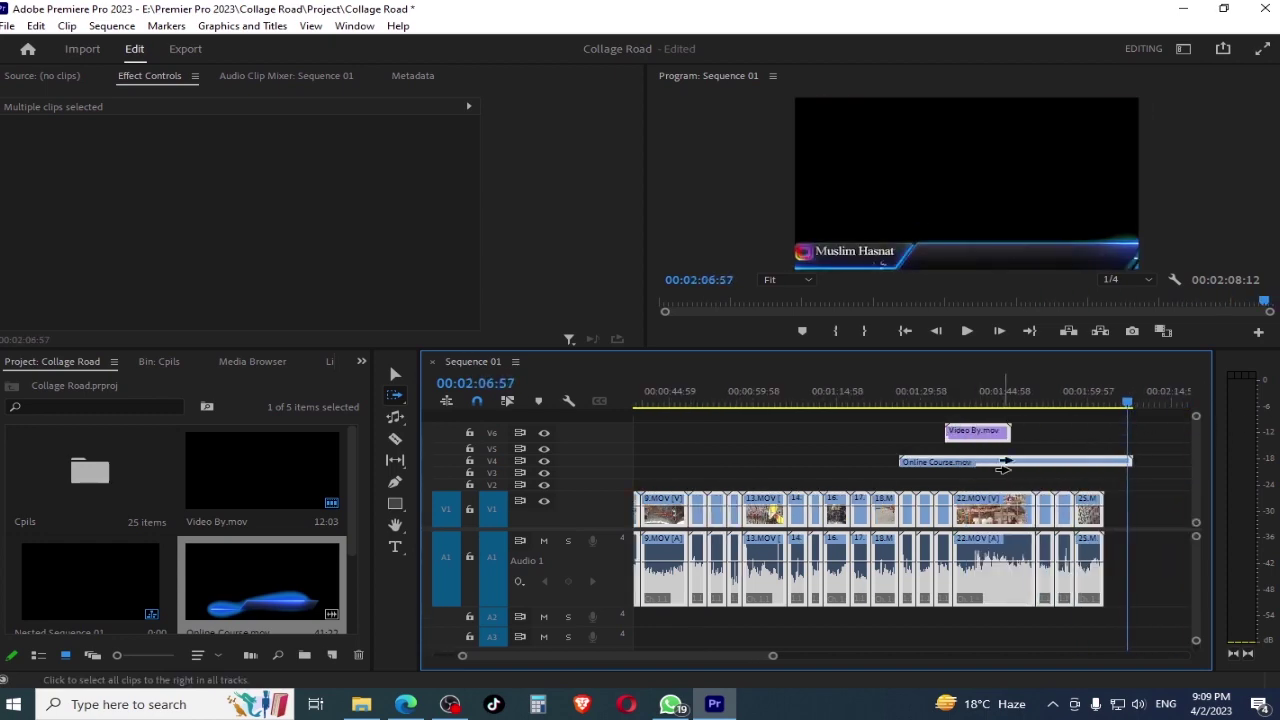
- Shift the trailing clips later and undo, then push 22.MOV and later clips right
click(1040, 462)
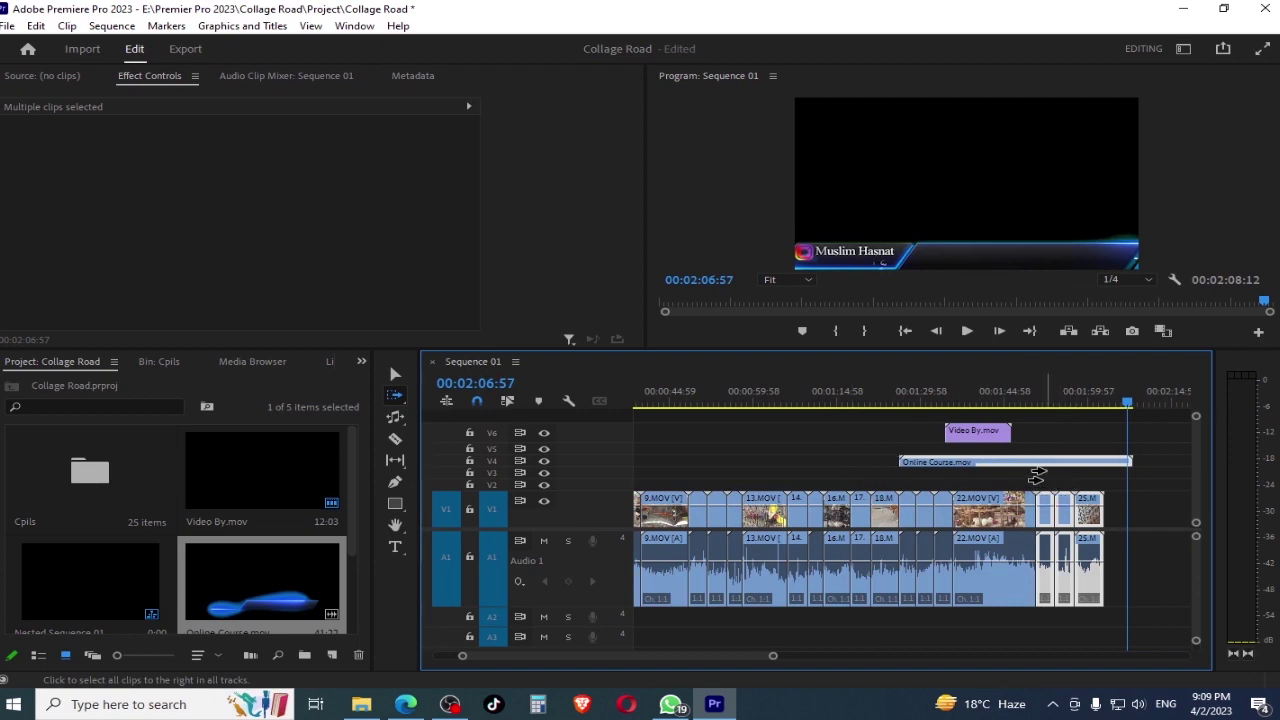
drag(1045, 462, 1130, 498)
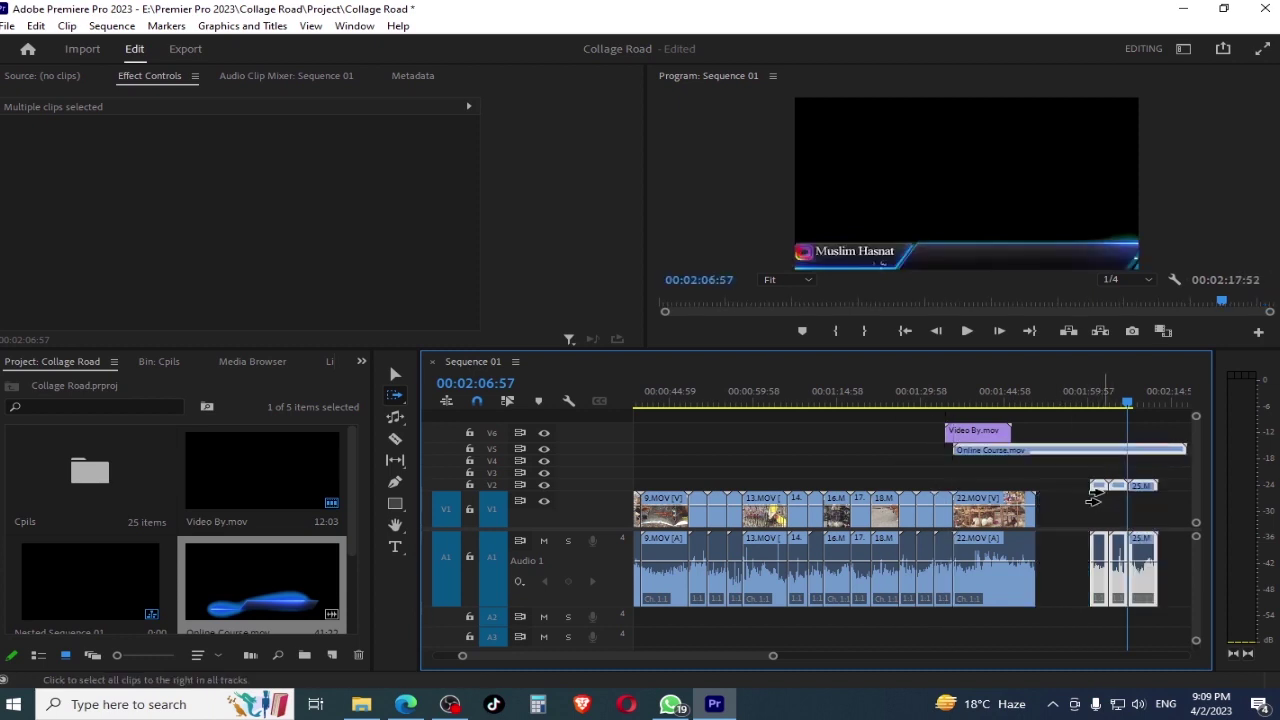
key(ctrl+z)
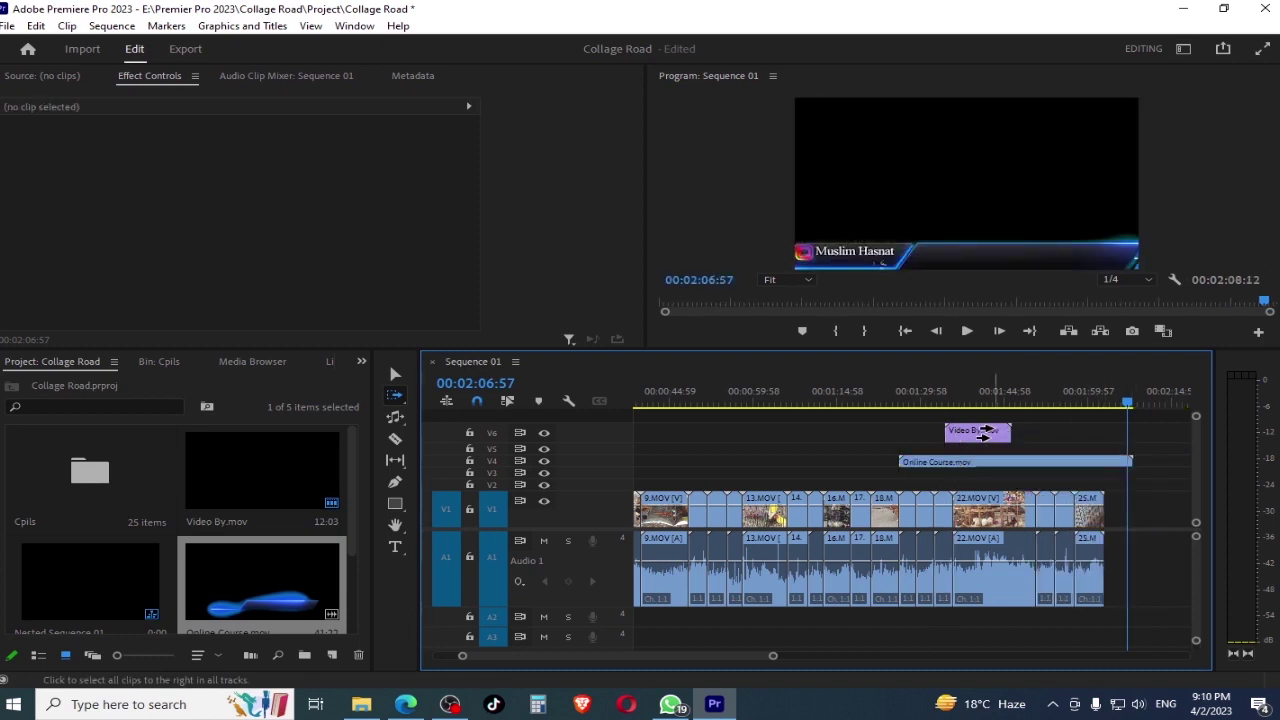
click(975, 432)
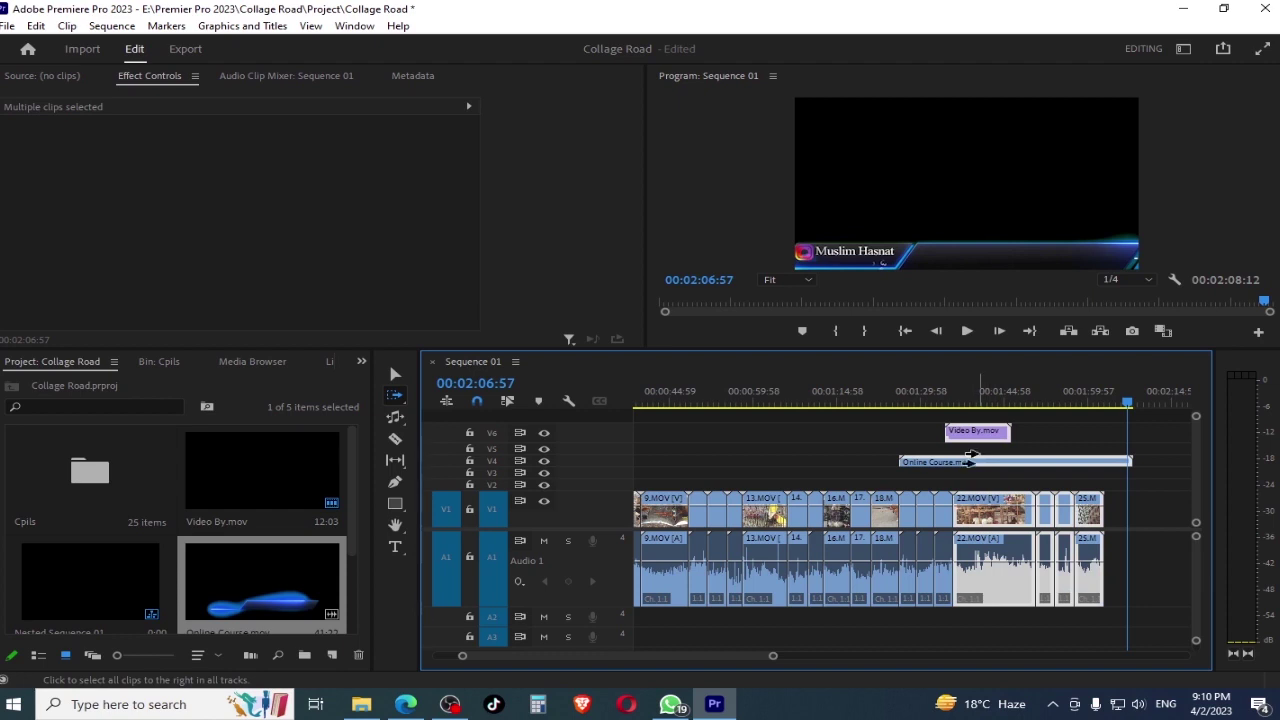
drag(967, 432, 1069, 432)
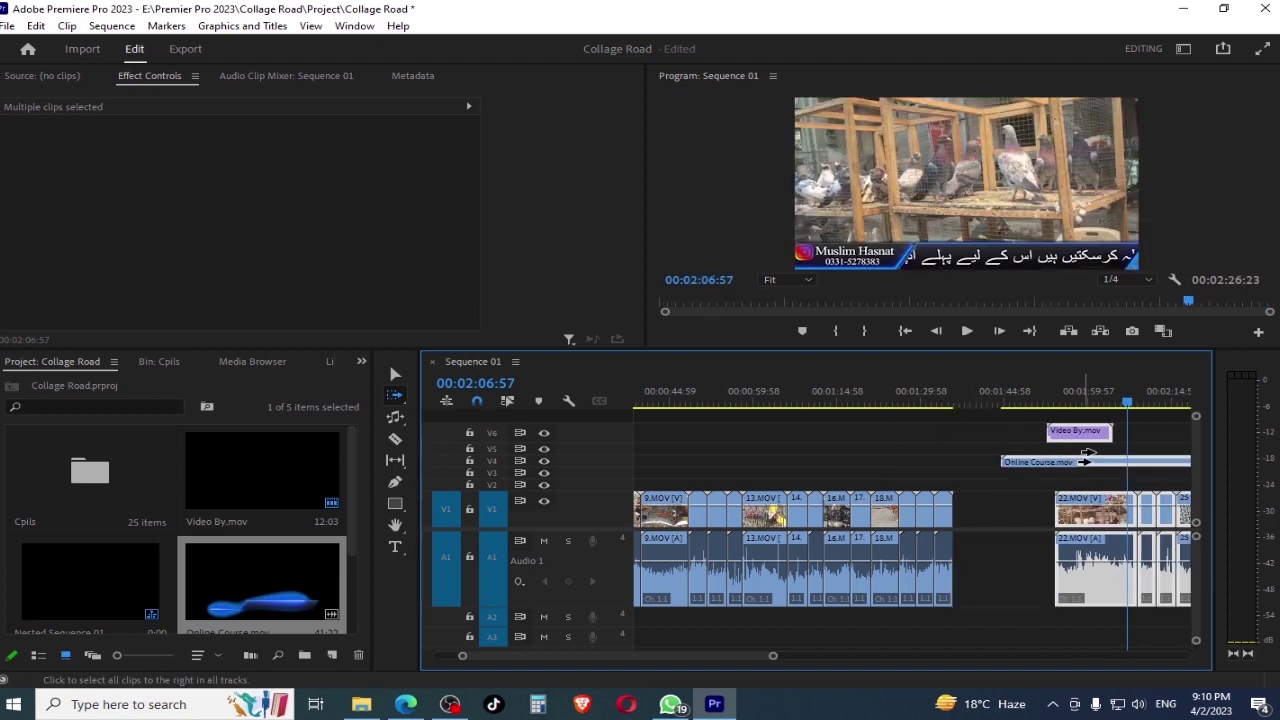
drag(913, 402, 759, 402)
click(750, 515)
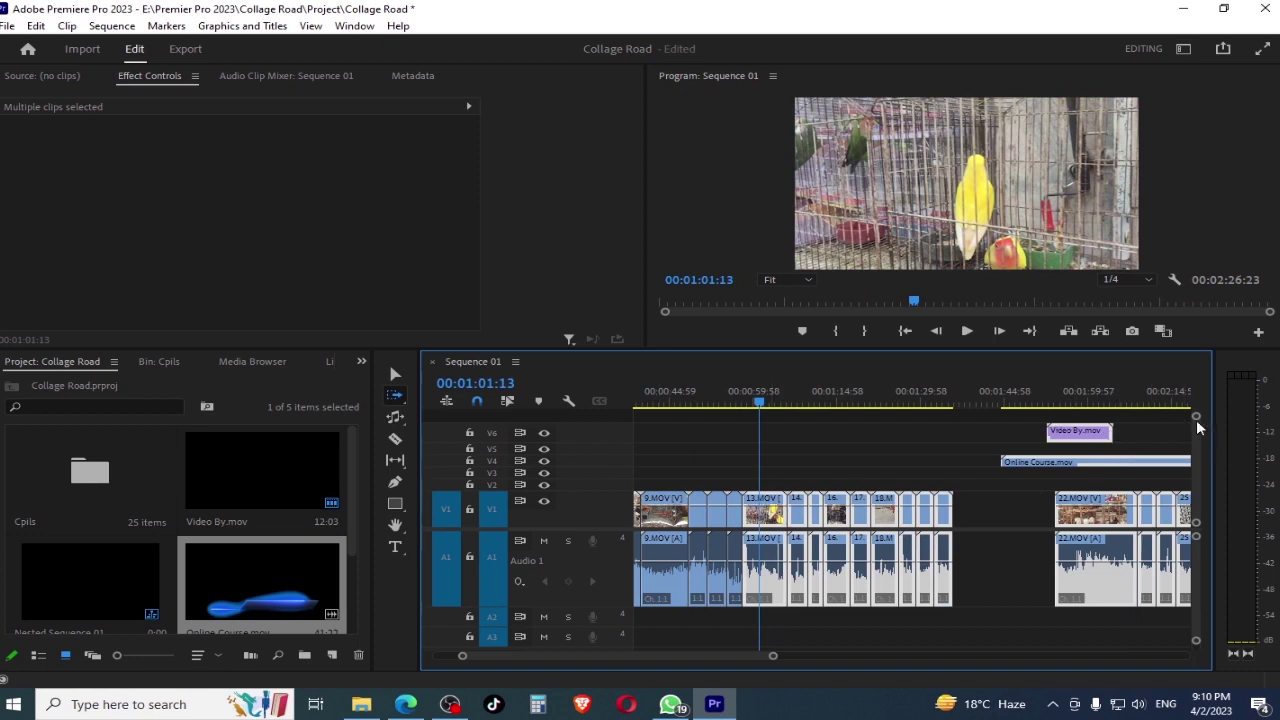
drag(1196, 421, 1196, 429)
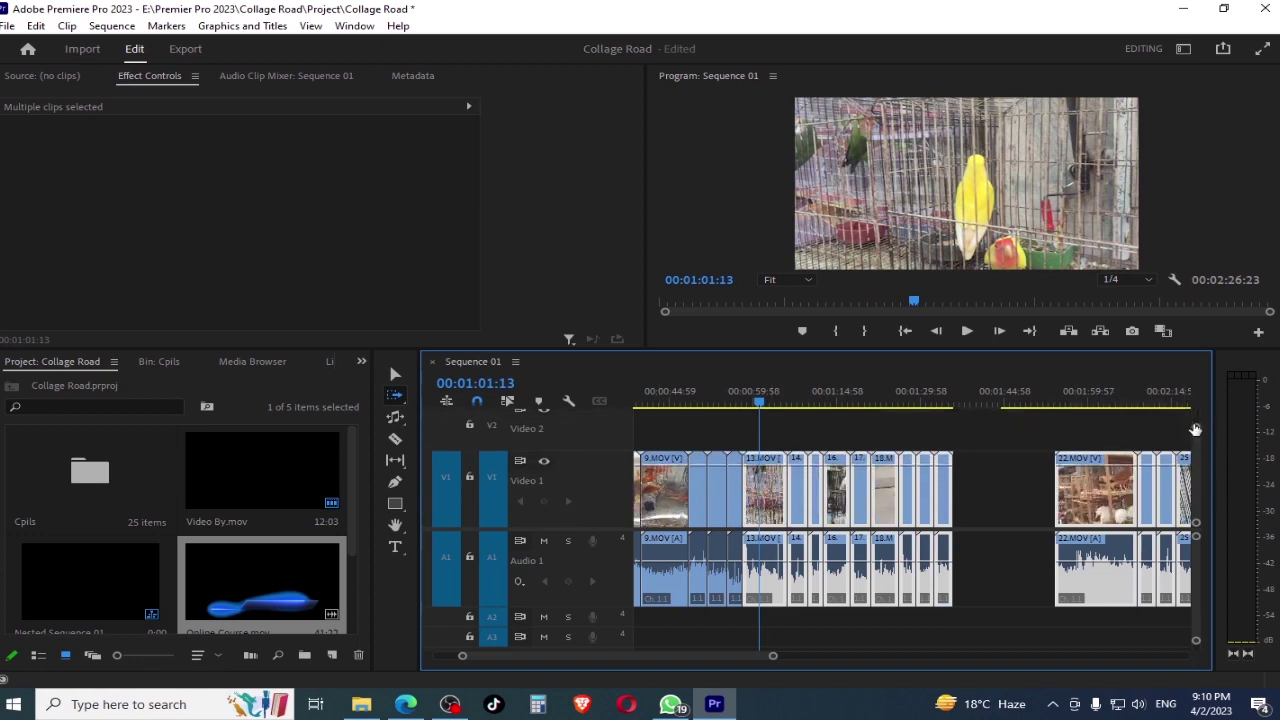
- Return to the Selection Tool and select the empty gap on Video 1
click(395, 373)
click(1044, 475)
click(1141, 400)
drag(1141, 400, 1186, 400)
mouse_move(862, 466)
mouse_down()
mouse_move(1096, 479)
mouse_move(920, 376)
mouse_up()
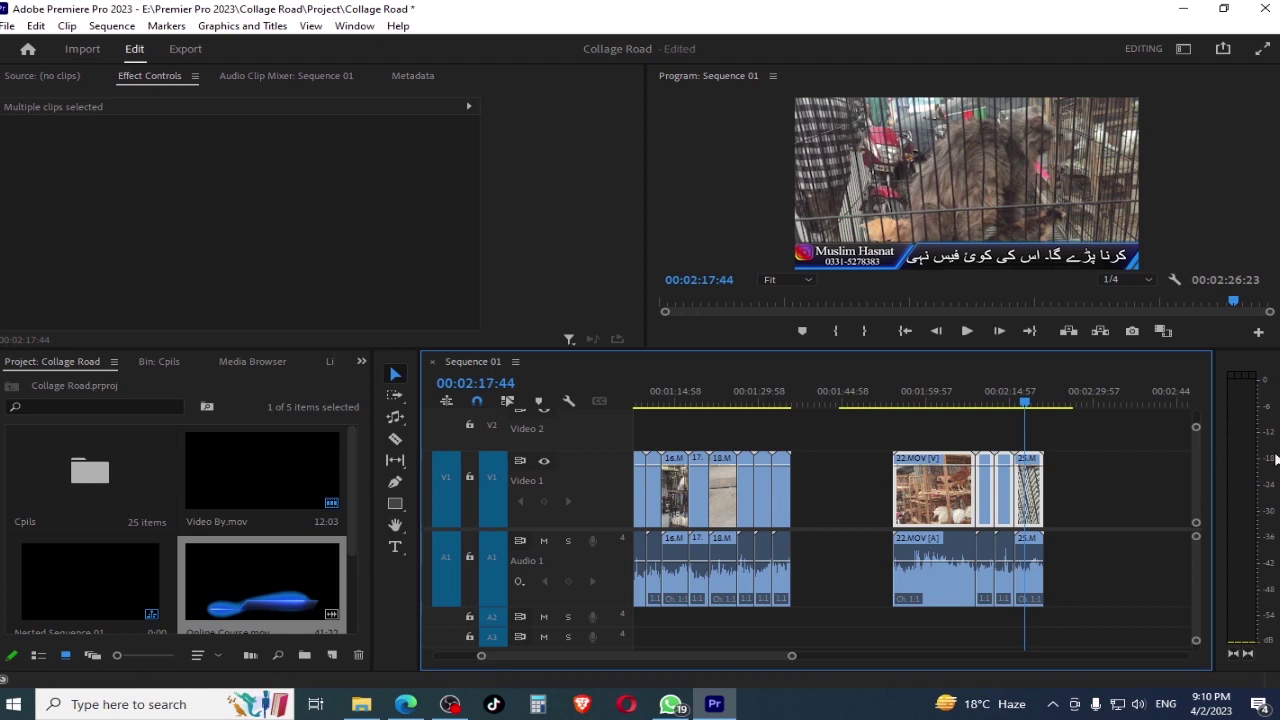
scroll(1198, 436, up, 2)
scroll(1197, 428, up, 2)
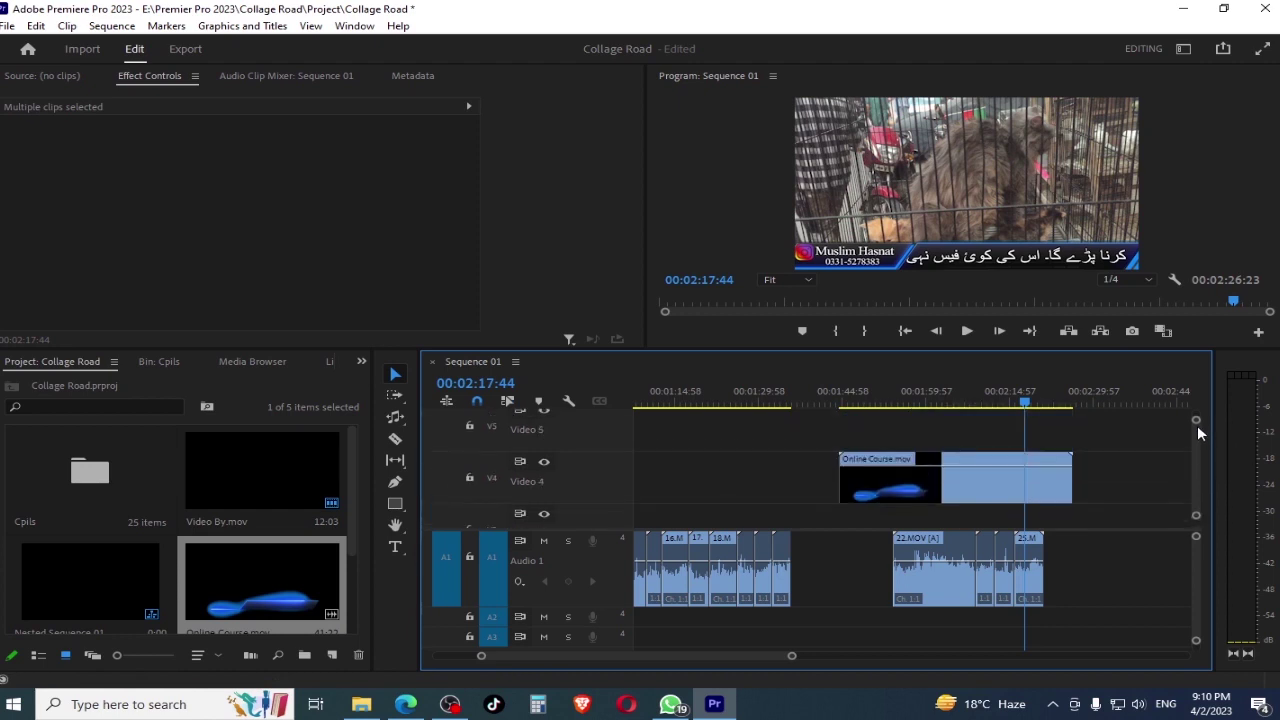
scroll(1197, 425, down, 1)
scroll(1197, 432, down, 2)
- Move the 22.MOV video clips later on Video 1, preview, and undo since audio lost sync
drag(930, 500, 1081, 502)
mouse_move(982, 399)
mouse_down()
mouse_move(1037, 402)
mouse_move(950, 402)
mouse_up()
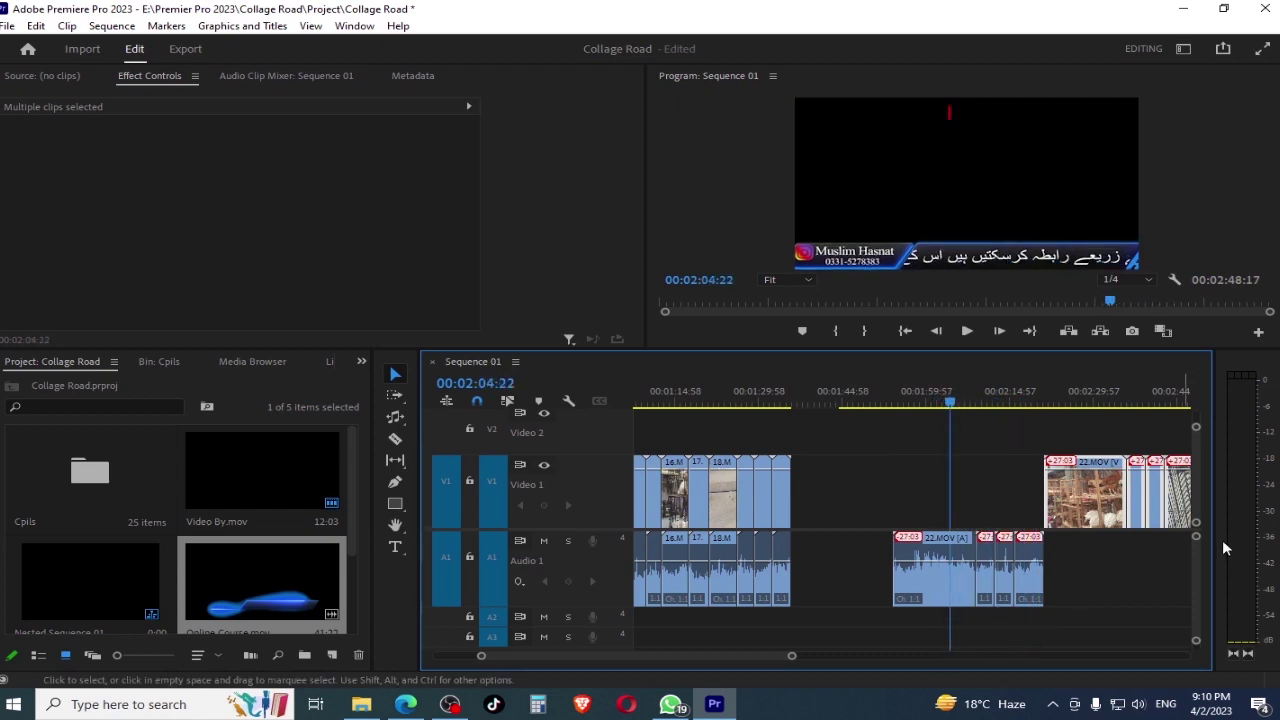
scroll(1198, 476, up, 3)
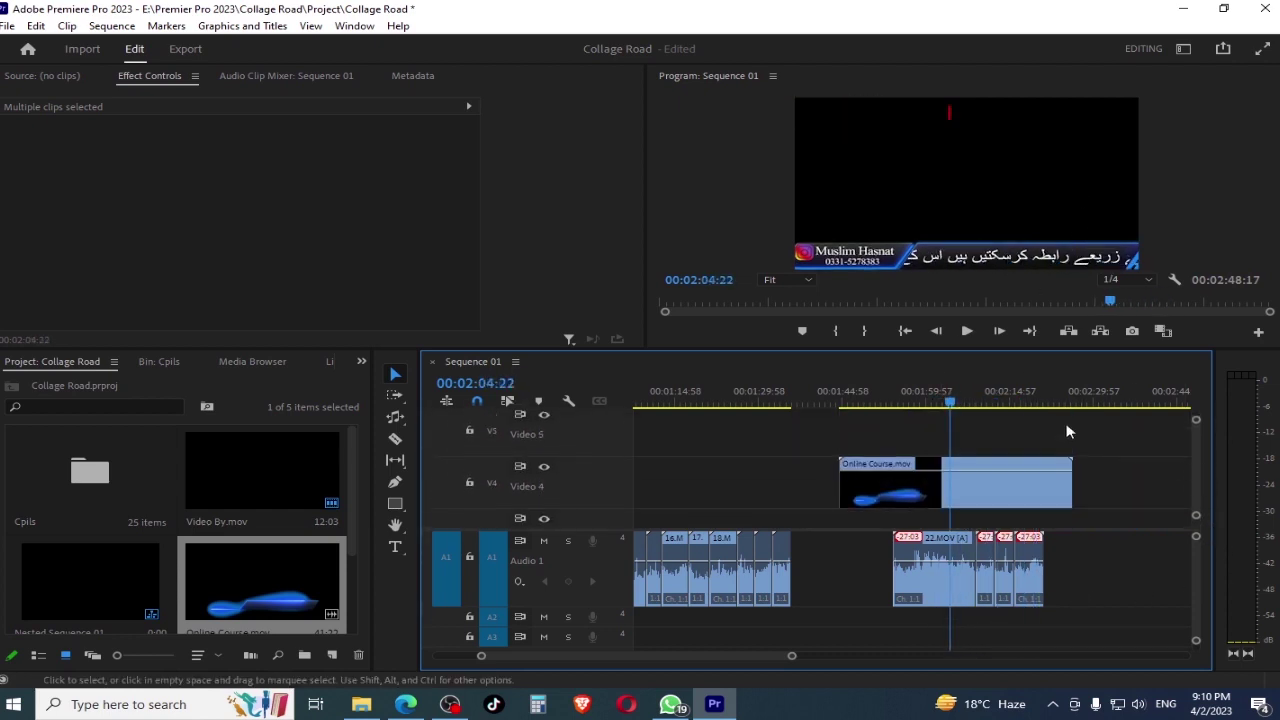
drag(889, 399, 918, 402)
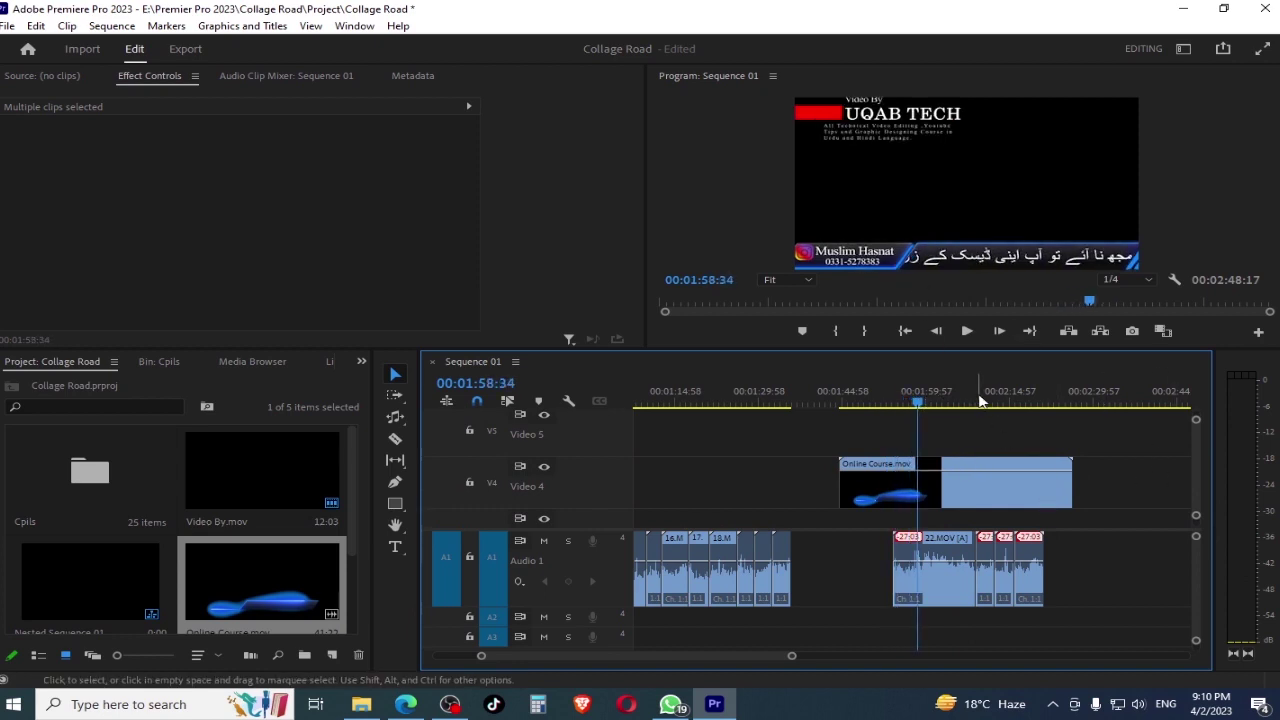
drag(980, 400, 1088, 448)
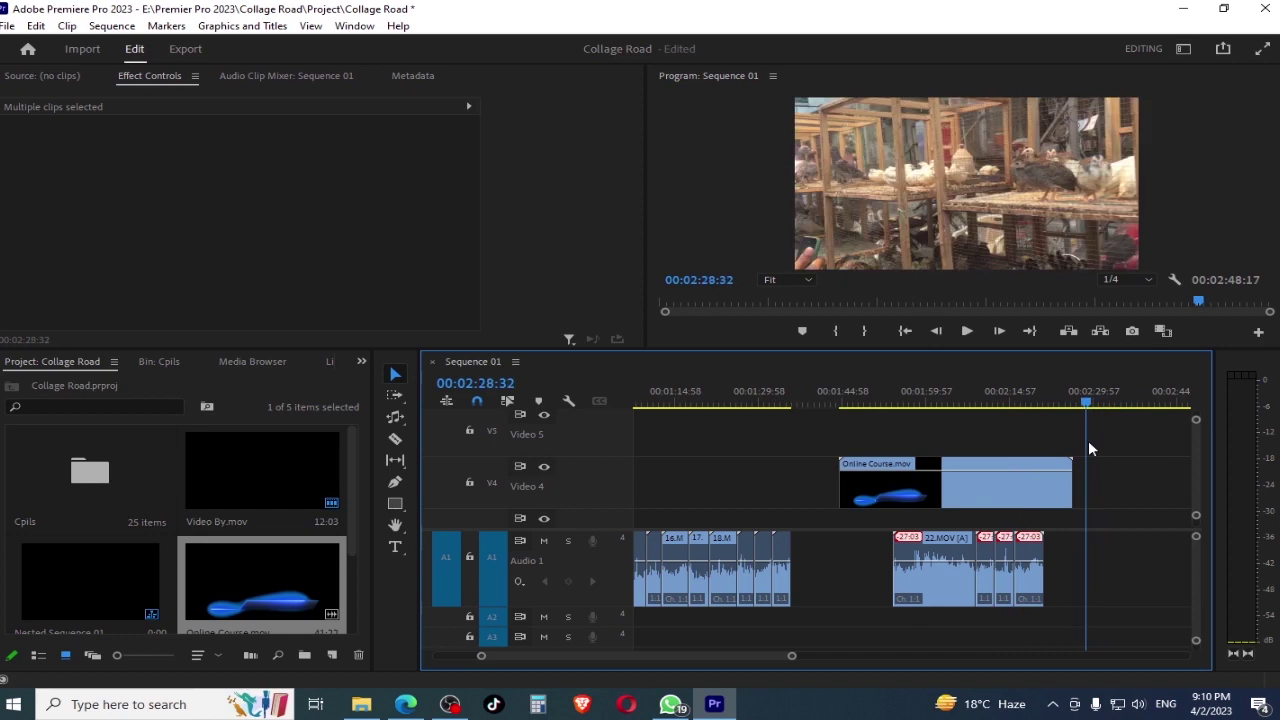
scroll(1197, 460, down, 3)
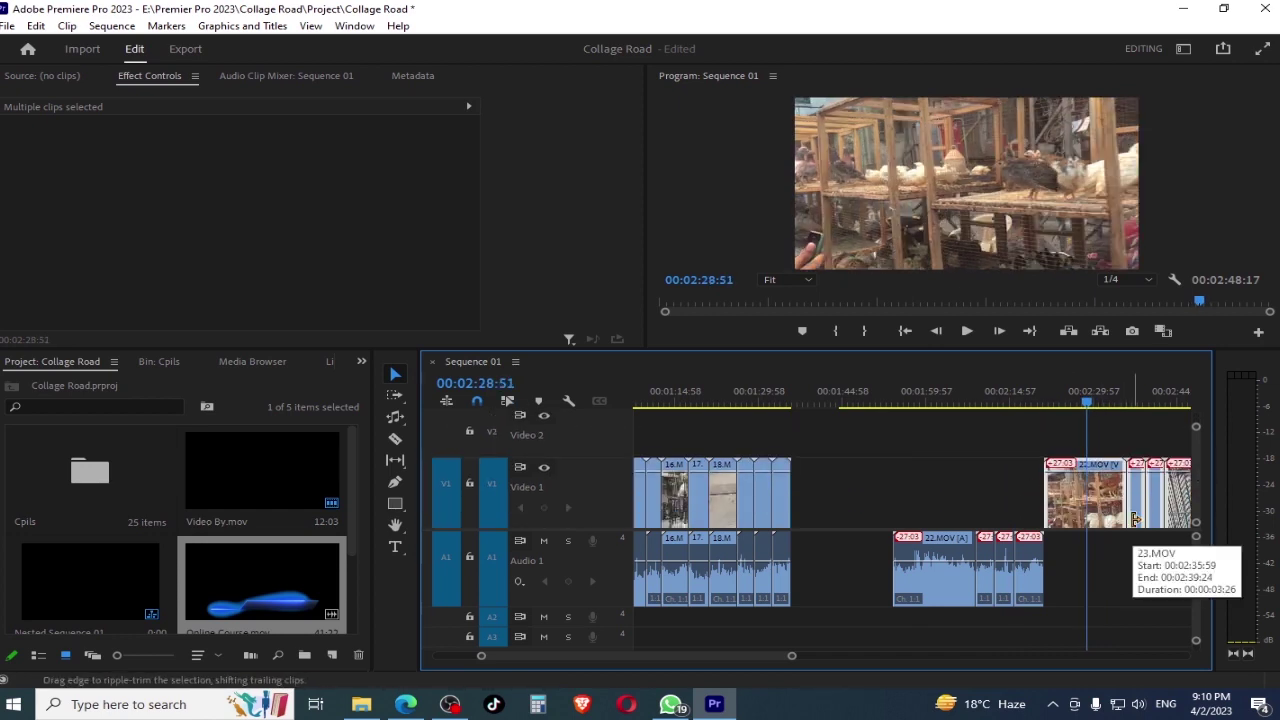
key(ctrl+z)
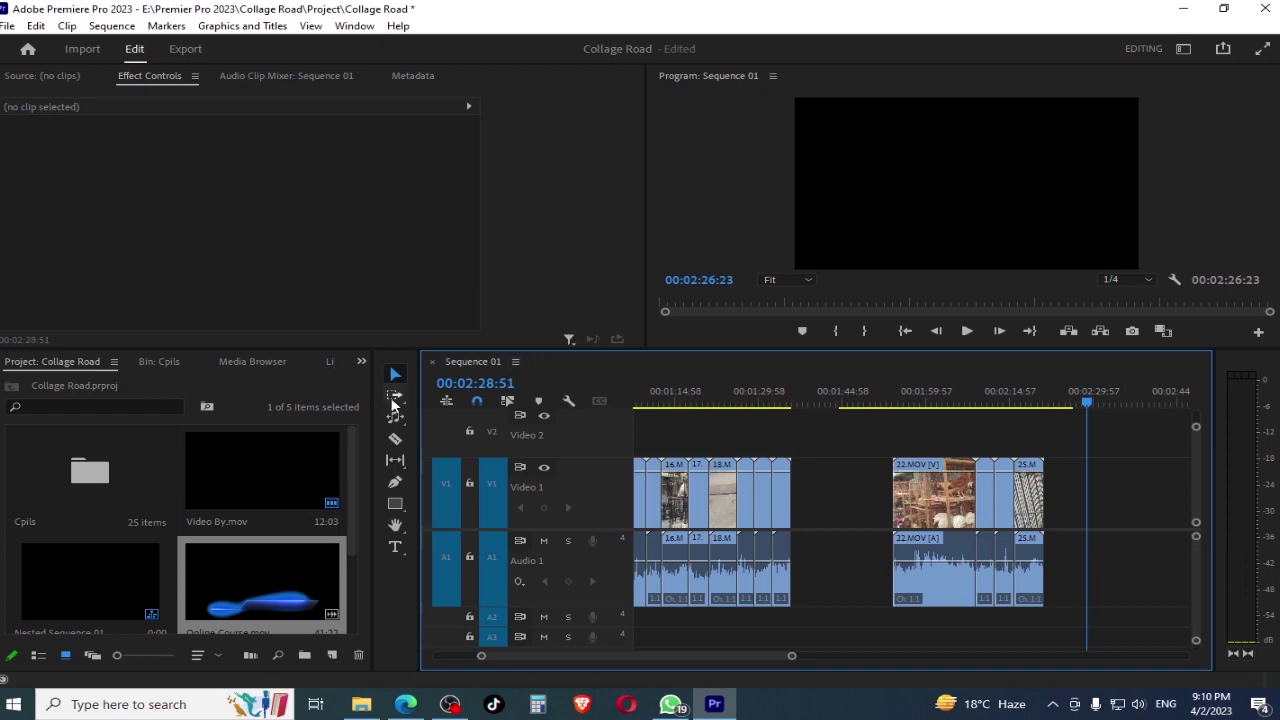
- Select 22.MOV and every following clip with Track Select Forward and drag them later together
click(395, 397)
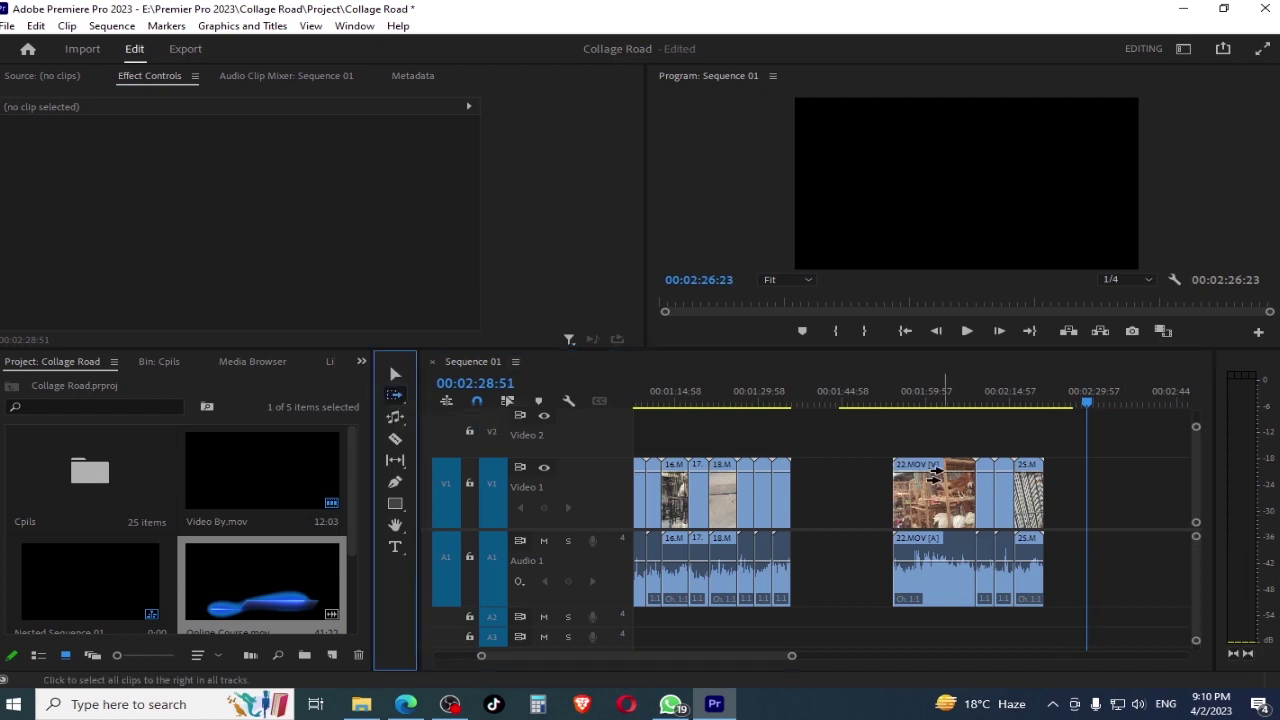
click(903, 494)
drag(903, 494, 1078, 494)
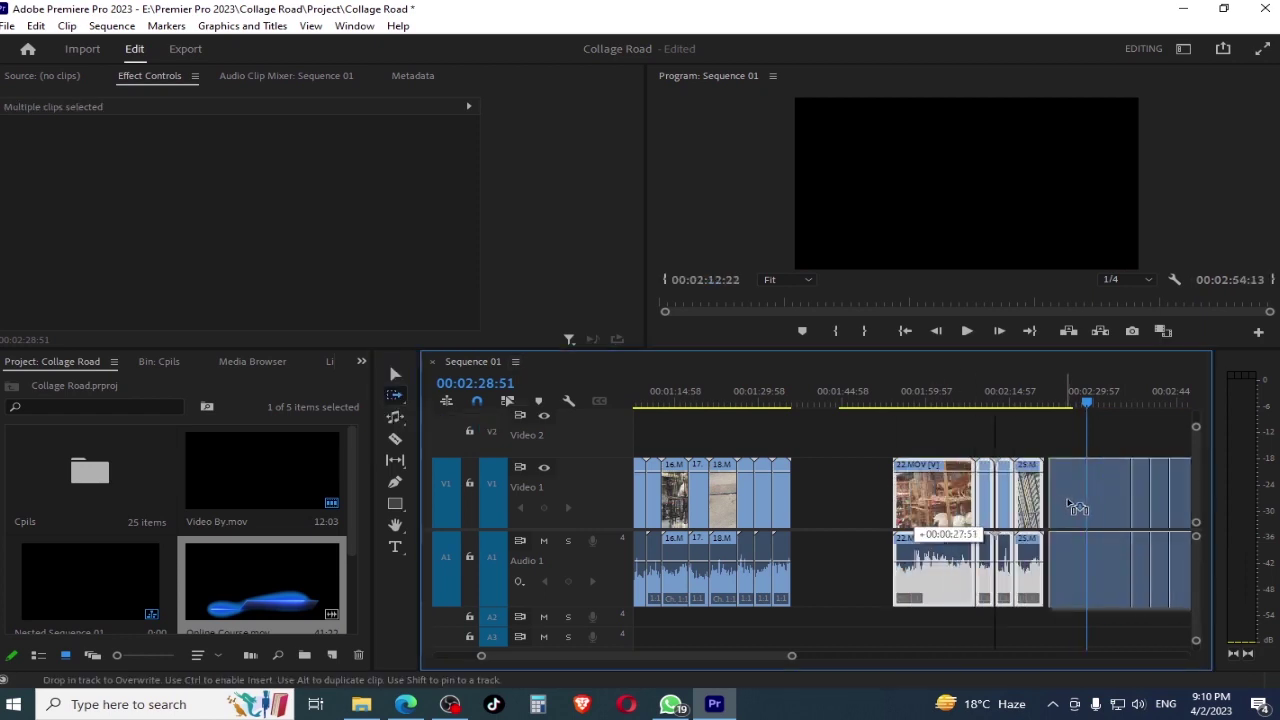
mouse_move(1087, 403)
mouse_down()
mouse_move(1158, 403)
mouse_move(1088, 403)
mouse_up()
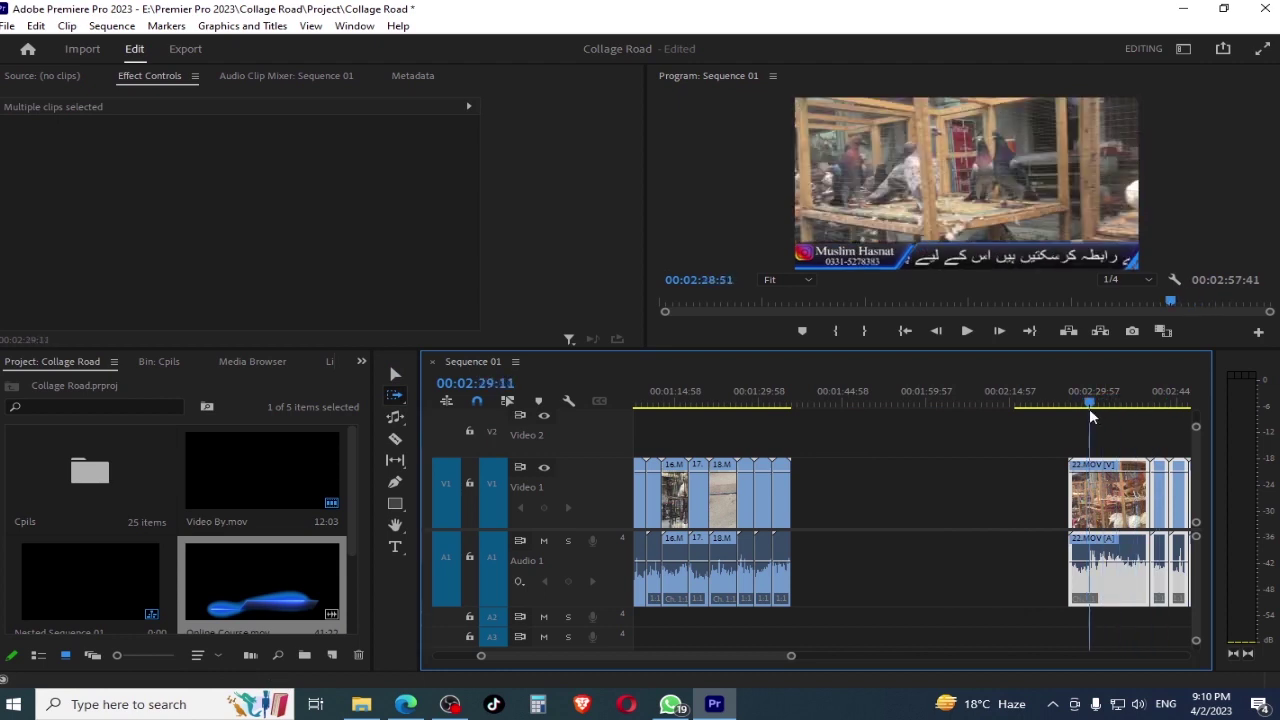
scroll(1199, 467, up, 1)
scroll(1199, 470, up, 2)
scroll(1197, 458, up, 2)
scroll(1198, 455, up, 1)
drag(1197, 414, 1199, 398)
drag(1087, 403, 1107, 403)
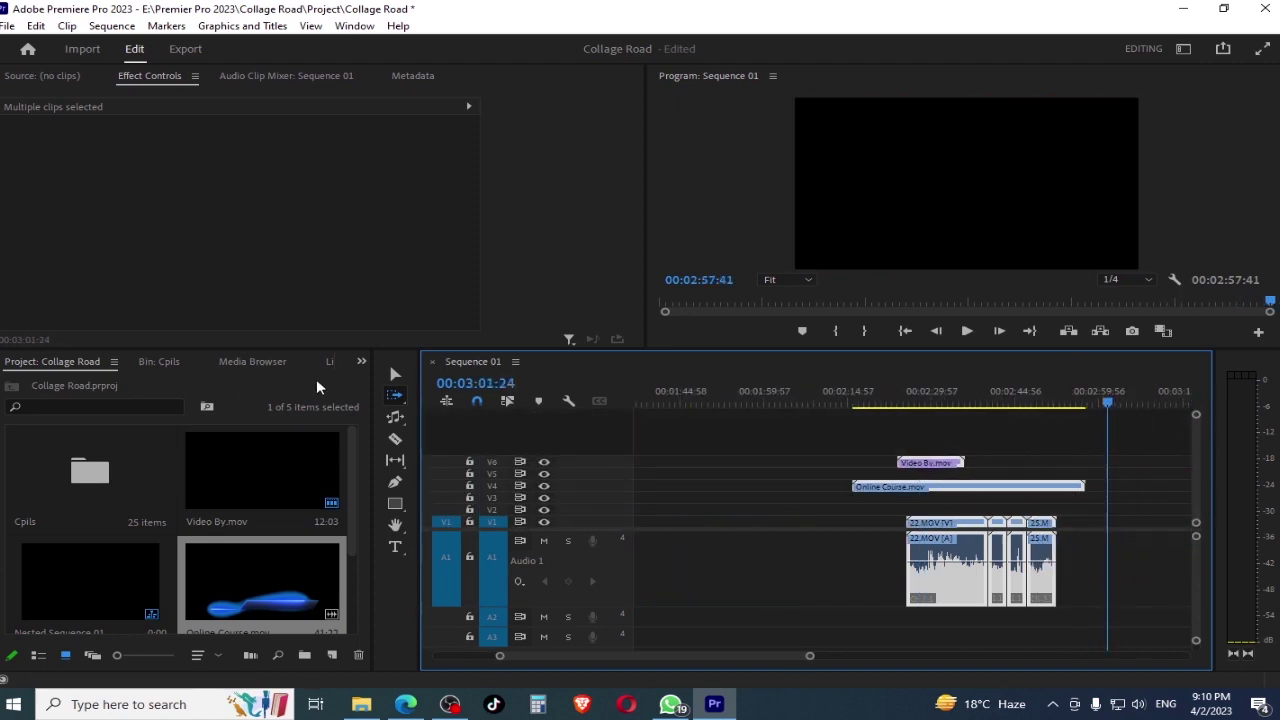
- With the Selection Tool, try selecting the gap before 22.MOV and its clips, then clear the selection
click(391, 376)
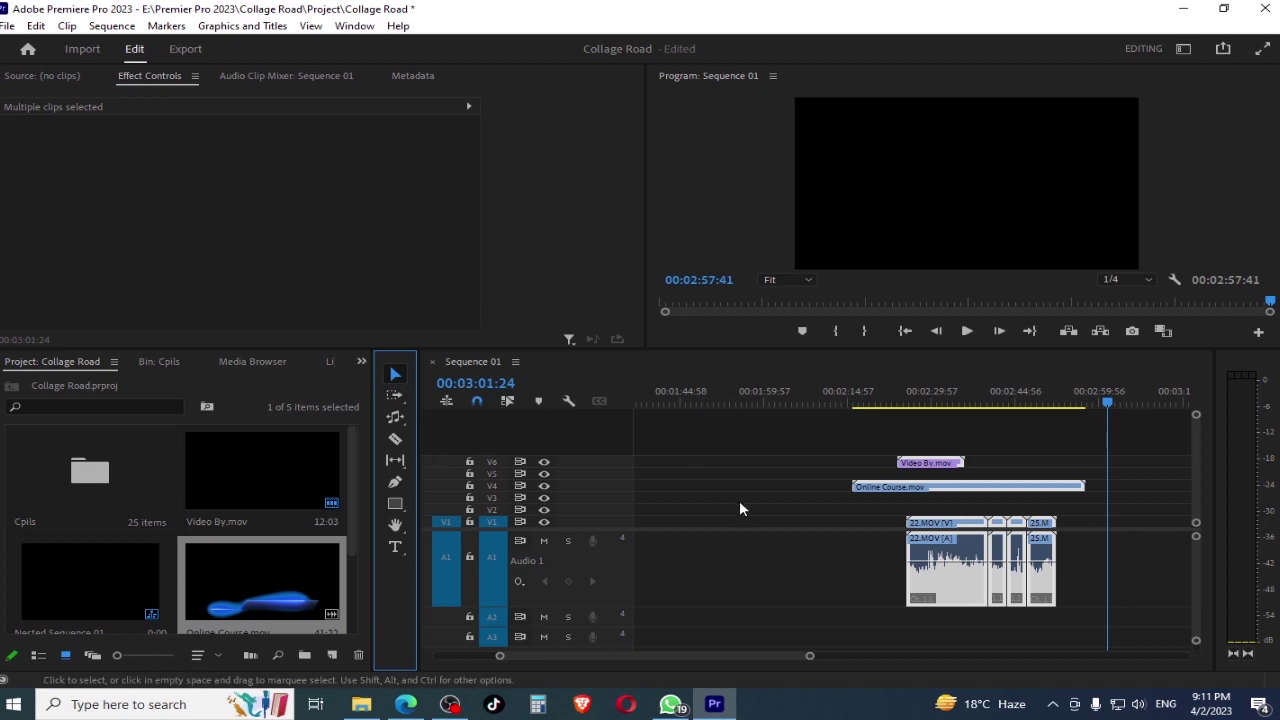
click(825, 563)
click(864, 528)
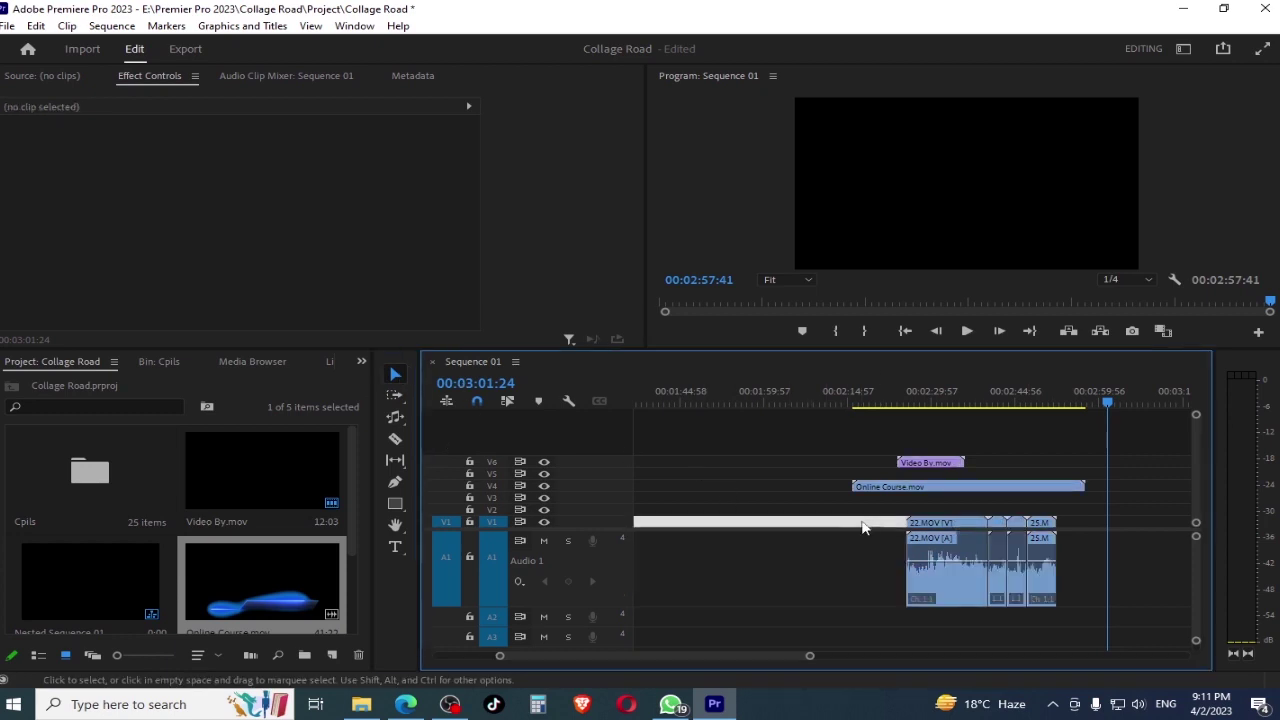
click(922, 518)
drag(1196, 414, 1196, 432)
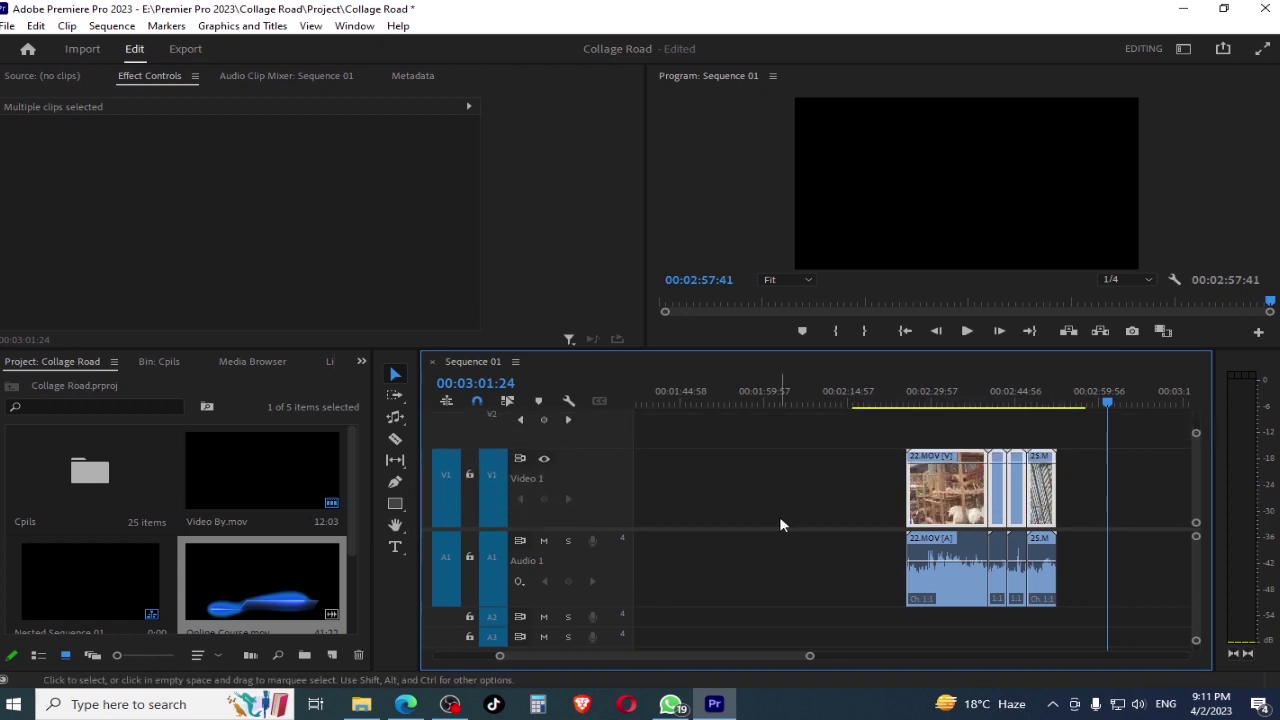
click(780, 520)
click(868, 441)
- Marquee-select Video By.mov, Online Course.mov and the 22.MOV video and audio, then drag them later
drag(943, 395, 976, 395)
drag(858, 418, 998, 452)
drag(1093, 472, 1125, 527)
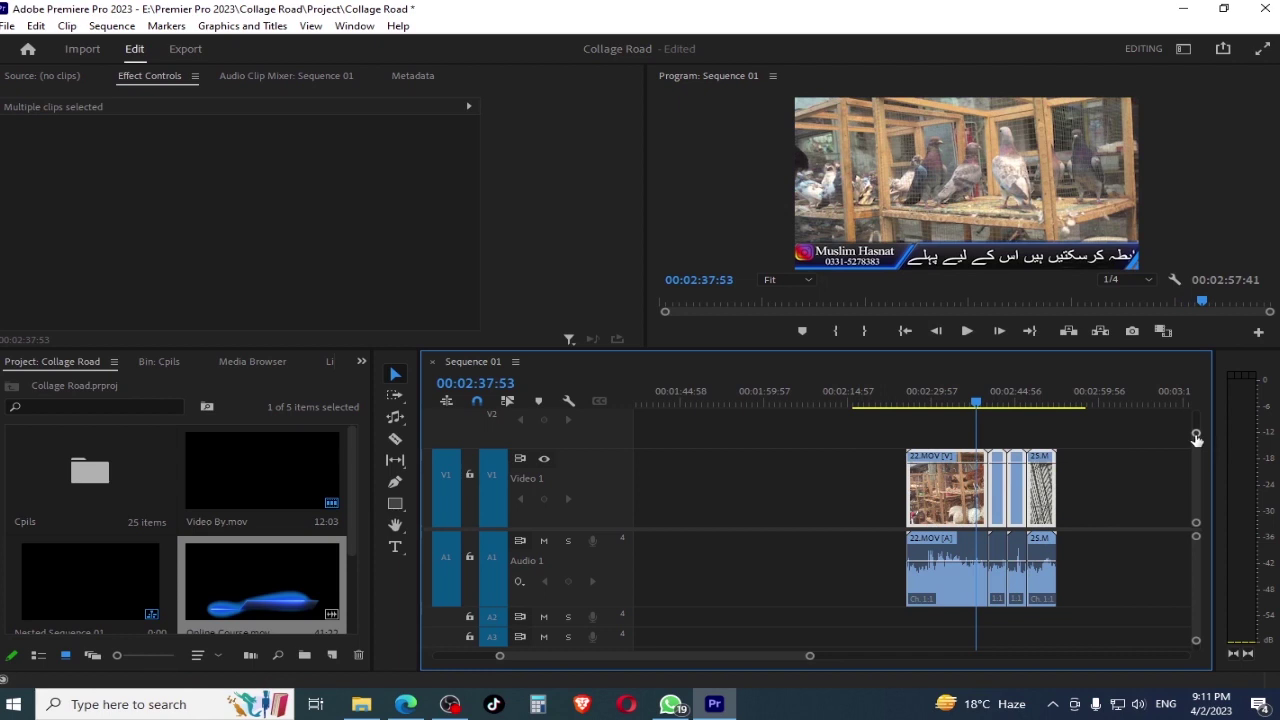
drag(1196, 437, 1198, 416)
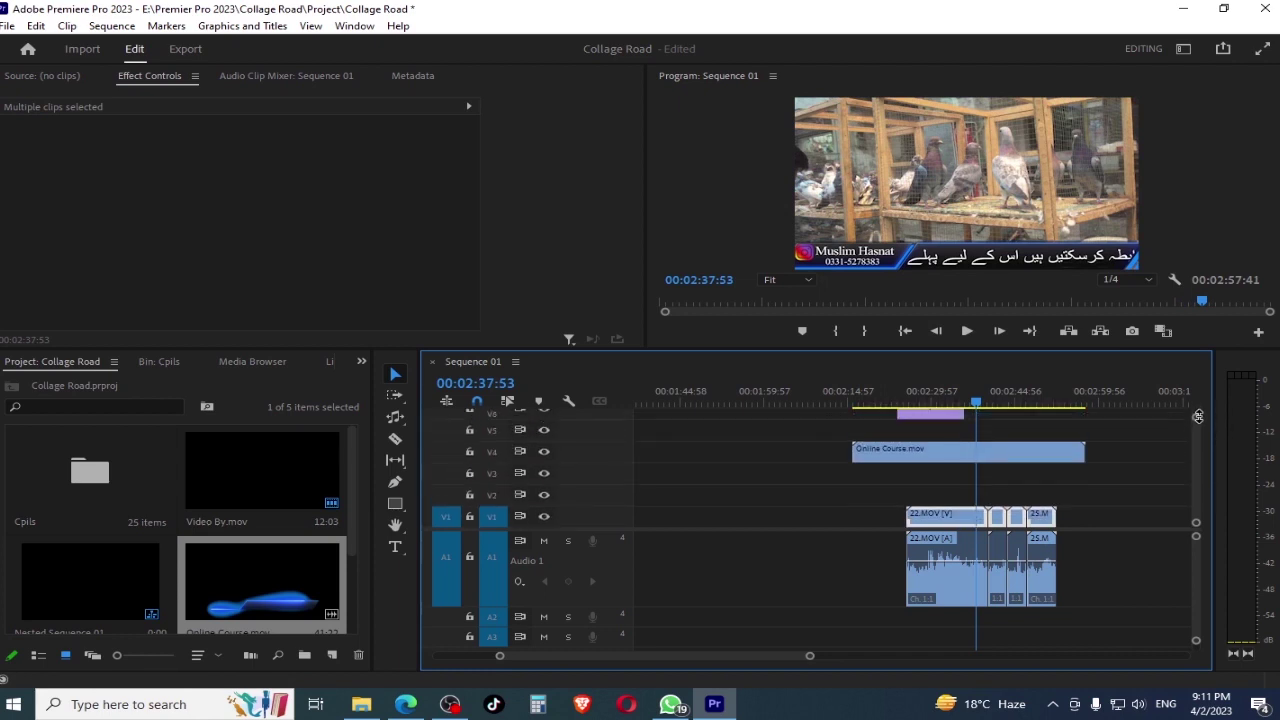
scroll(953, 455, up, 1)
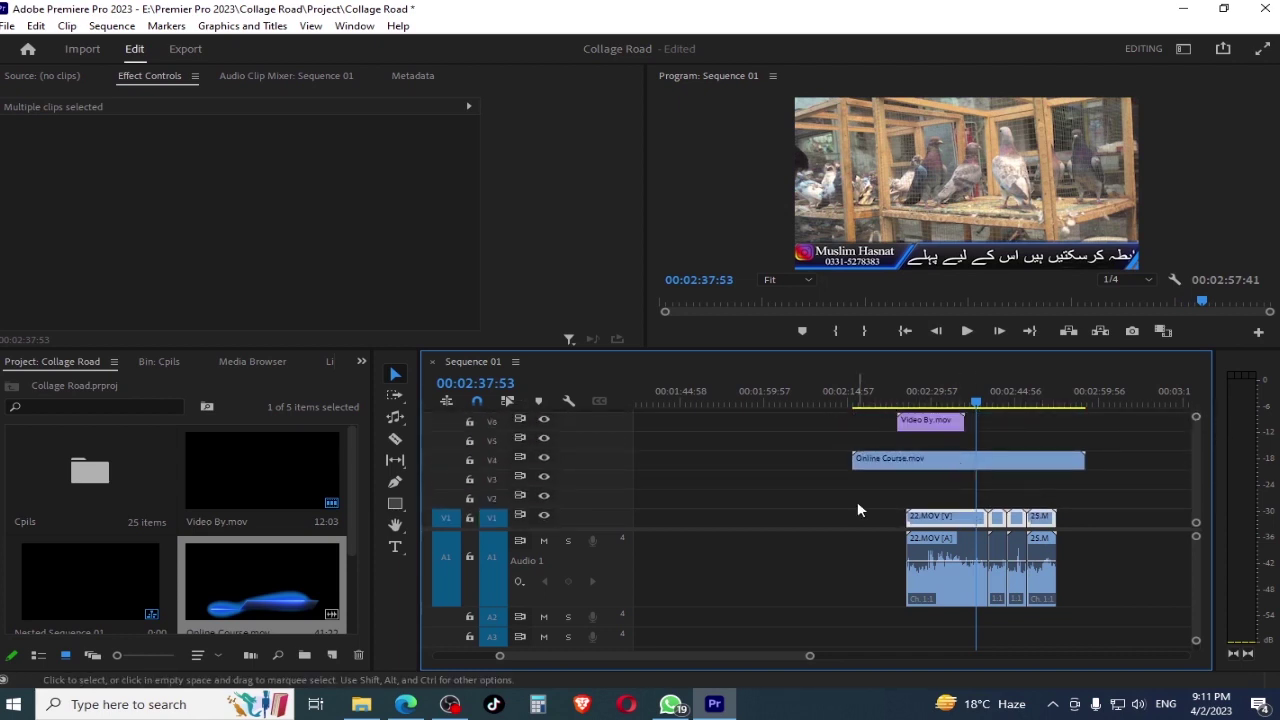
drag(855, 417, 1070, 556)
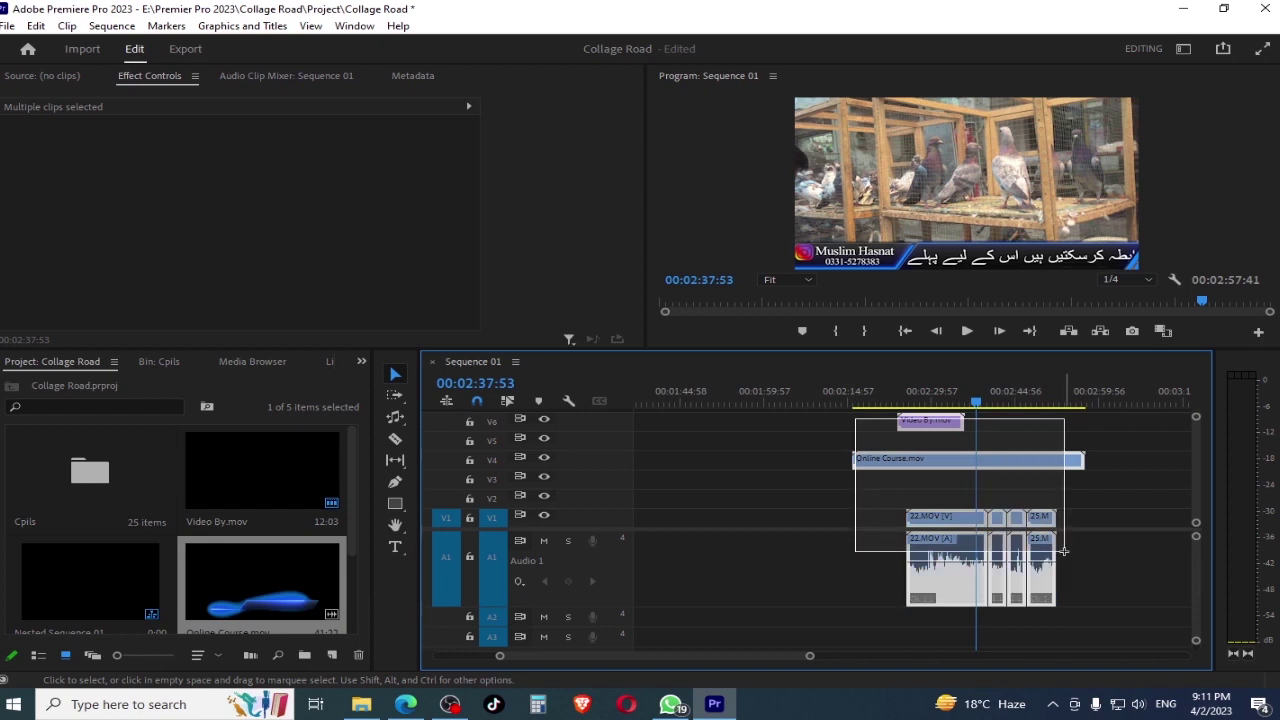
drag(890, 461, 965, 481)
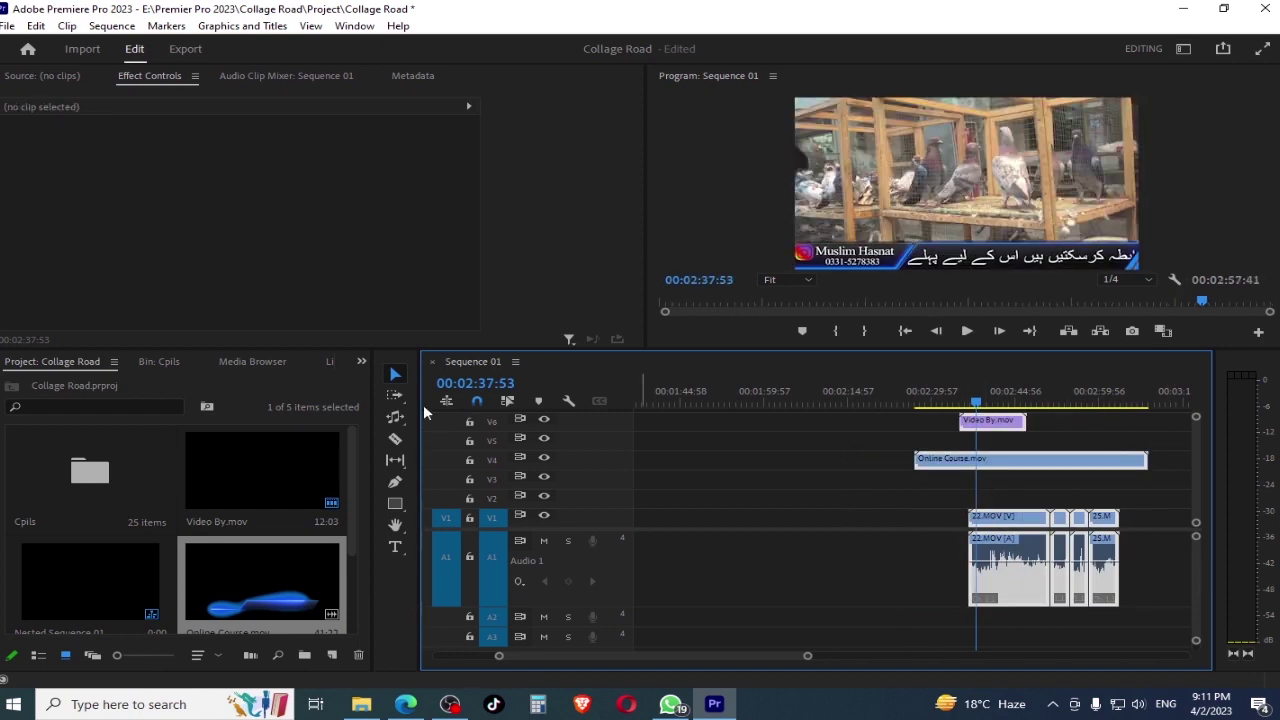
- Undo the group move and shift every track from 22.MOV onward later with Track Select Forward
key(ctrl+z)
click(395, 395)
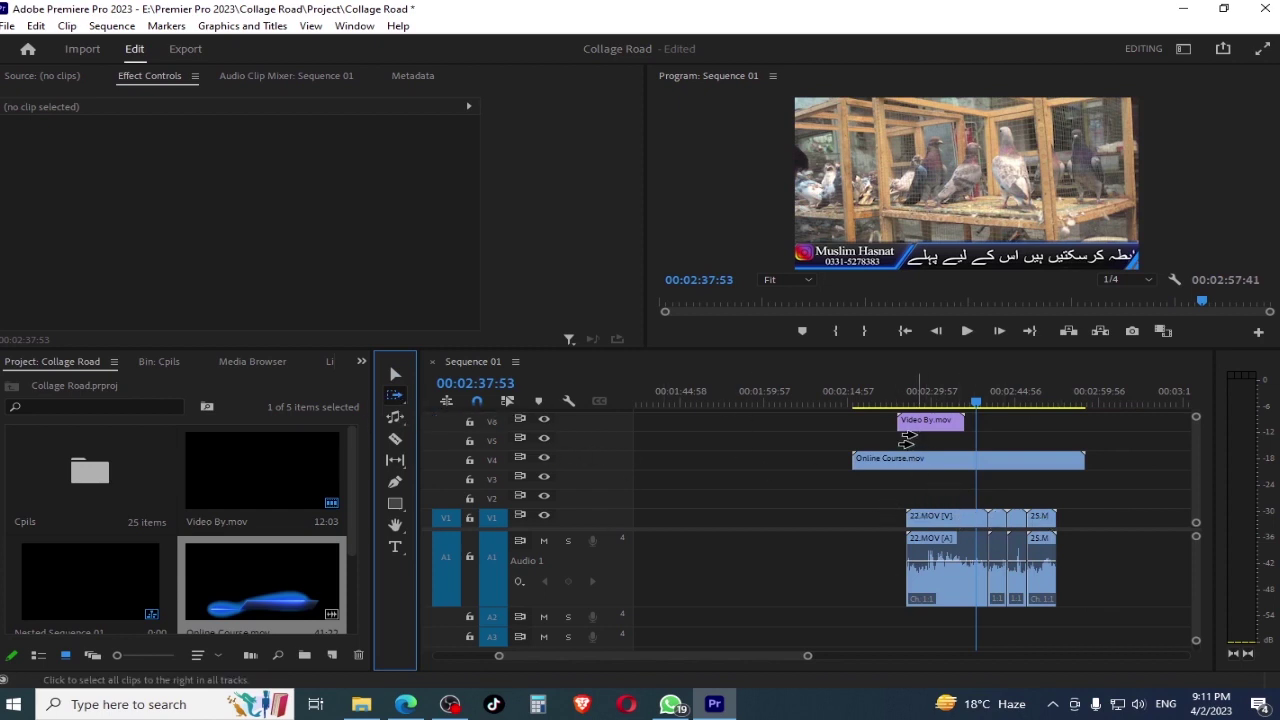
click(915, 463)
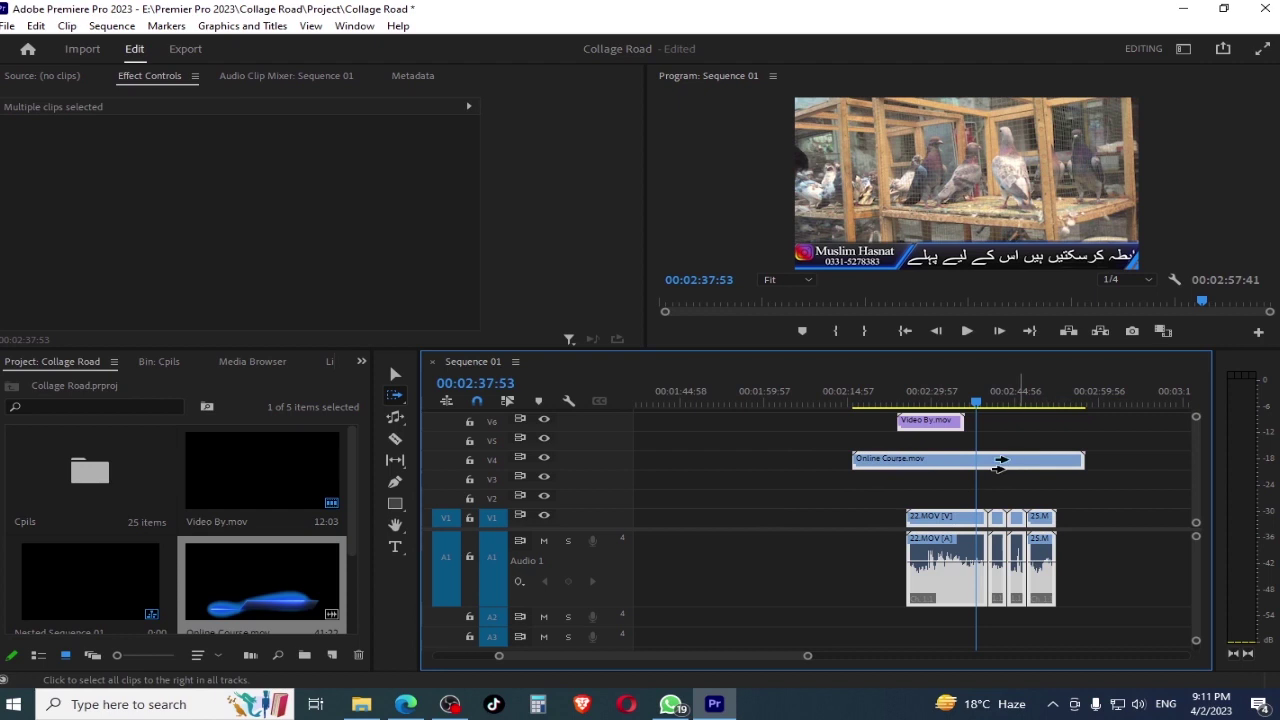
drag(900, 462, 1020, 455)
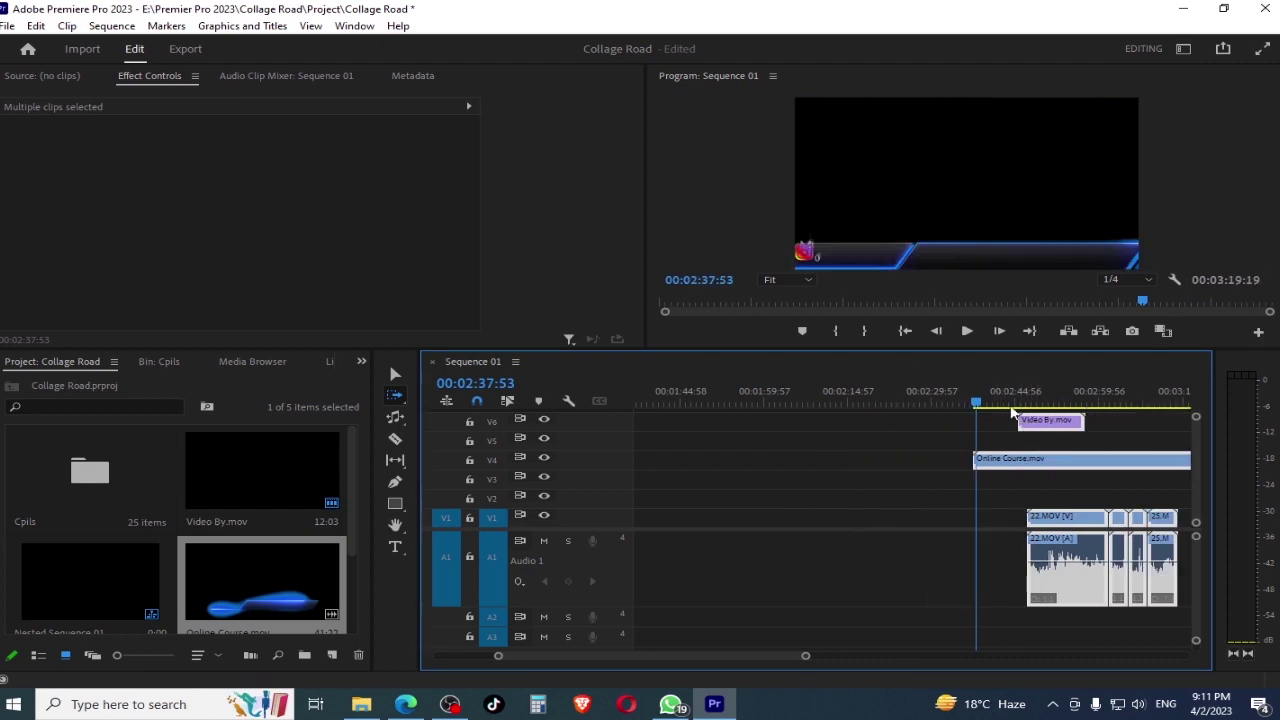
- Scrub the playhead between 00:02:30:47 and 00:02:51:54 to preview the moved clips
drag(1062, 392, 884, 492)
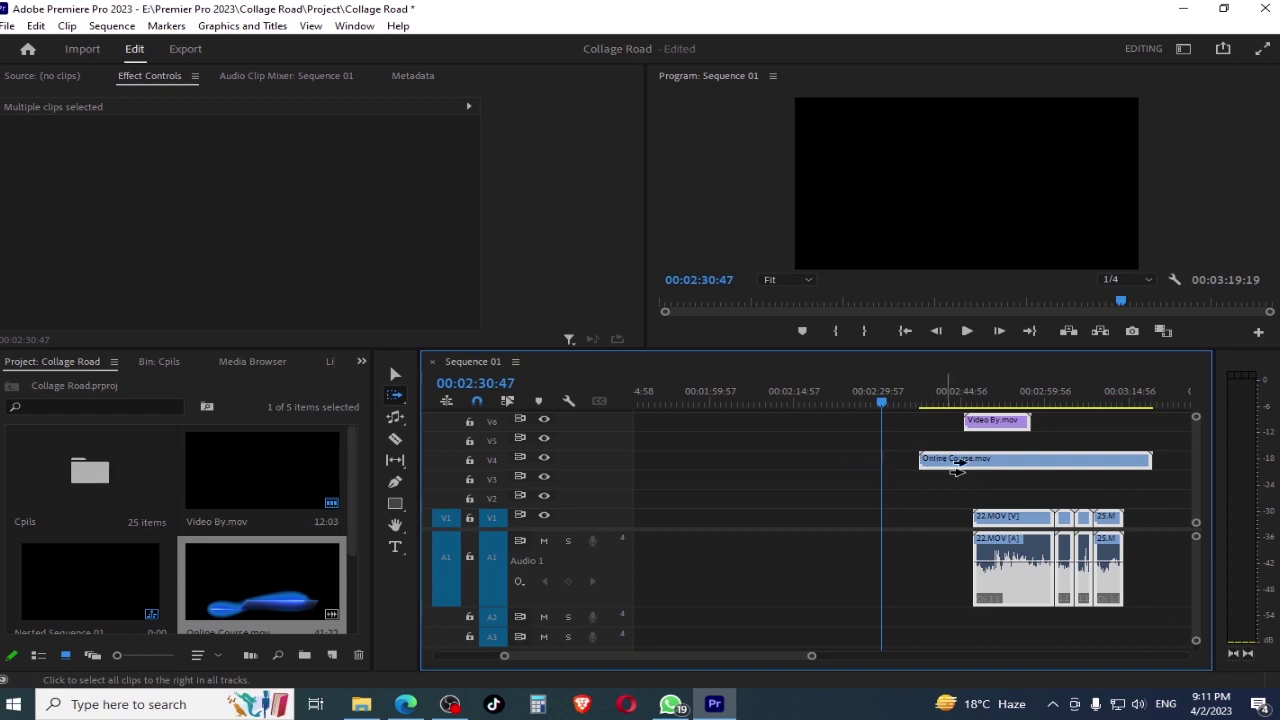
click(1000, 398)
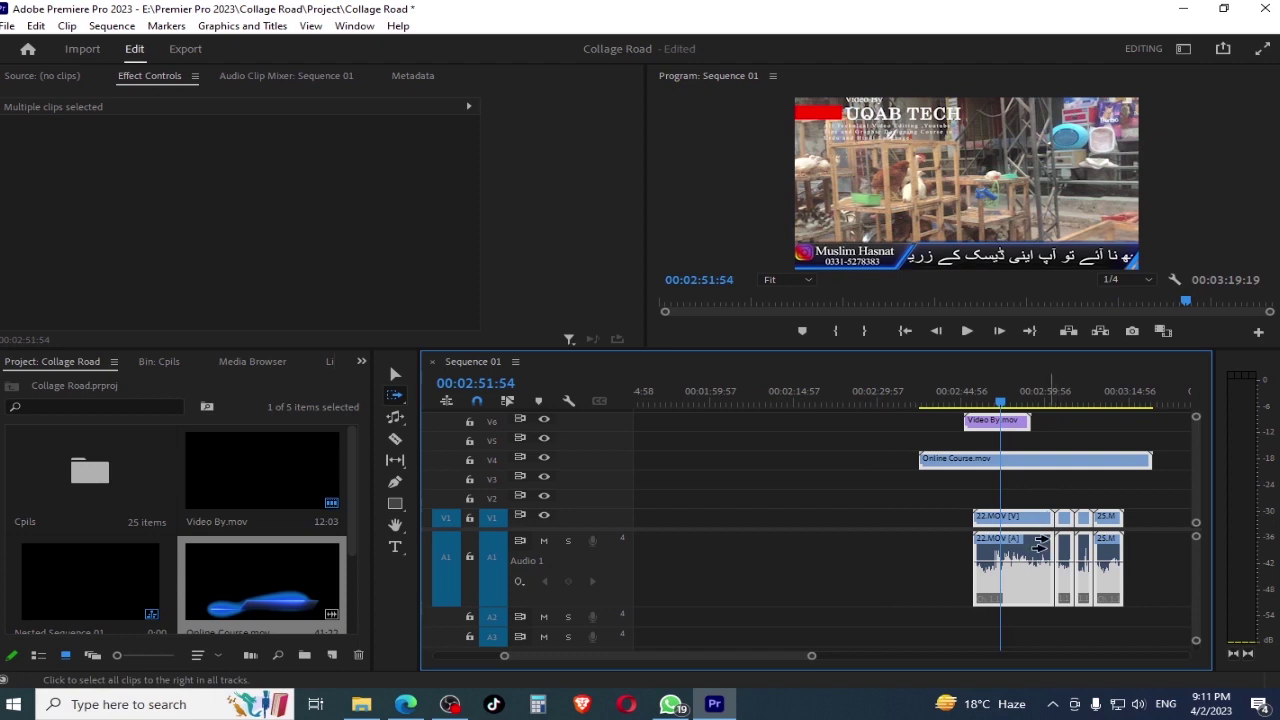
scroll(1198, 442, up, 2)
scroll(1199, 442, down, 2)
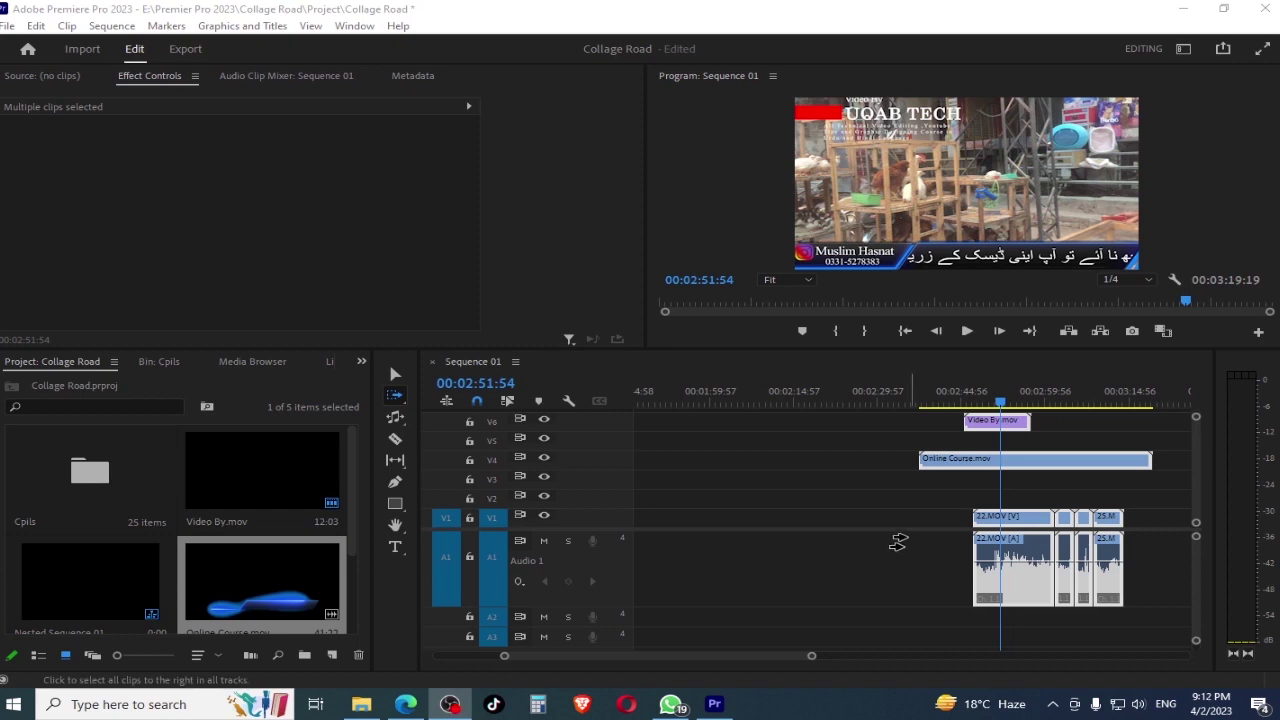
drag(888, 390, 1176, 482)
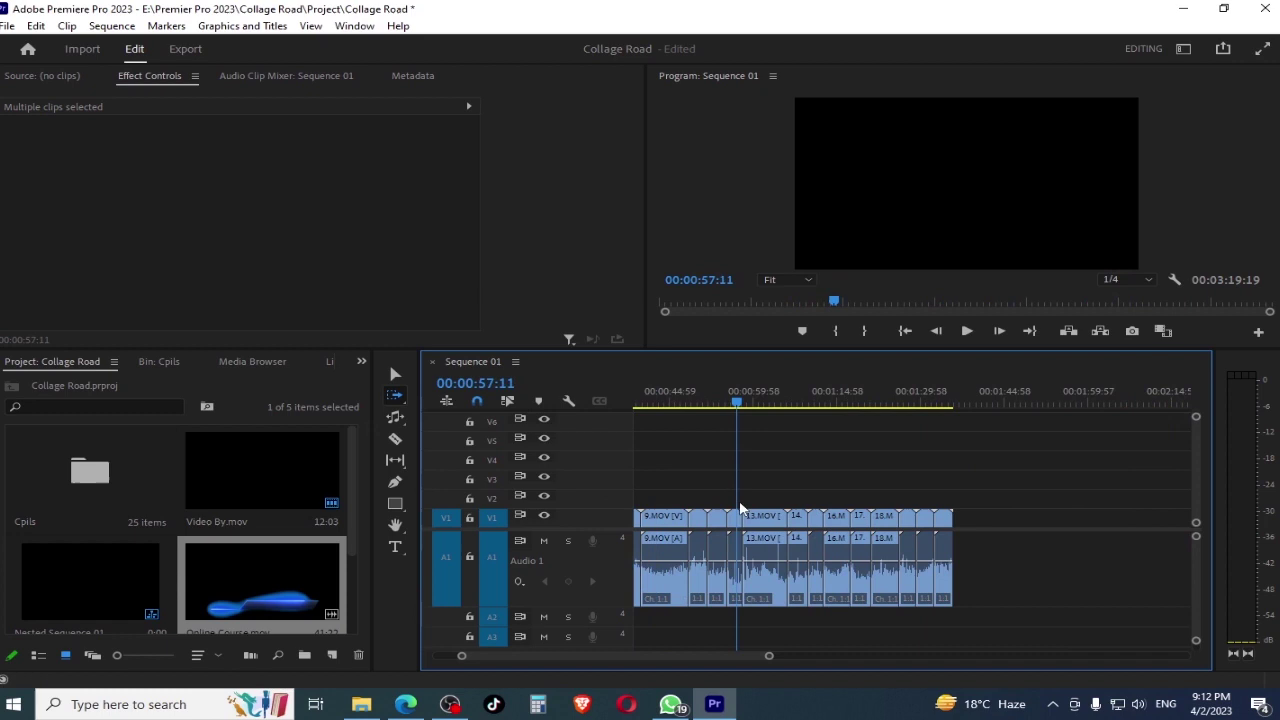
- Push 13.MOV and every later clip to the right to open a gap after 9.MOV
drag(1178, 490, 771, 500)
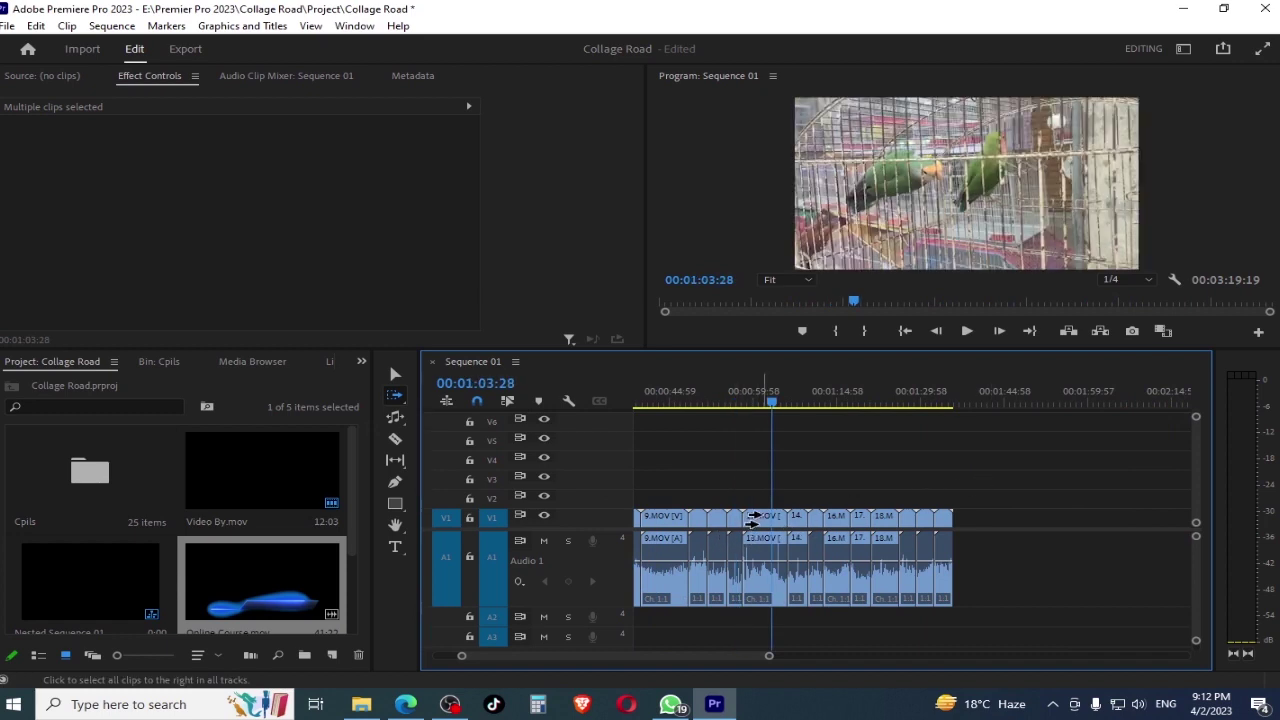
click(758, 522)
drag(758, 522, 847, 522)
- Box-select the 16.MOV–18 clips and Alt-drag copies onto V2, V3 and V4
click(393, 374)
drag(932, 487, 1078, 524)
drag(927, 497, 1052, 524)
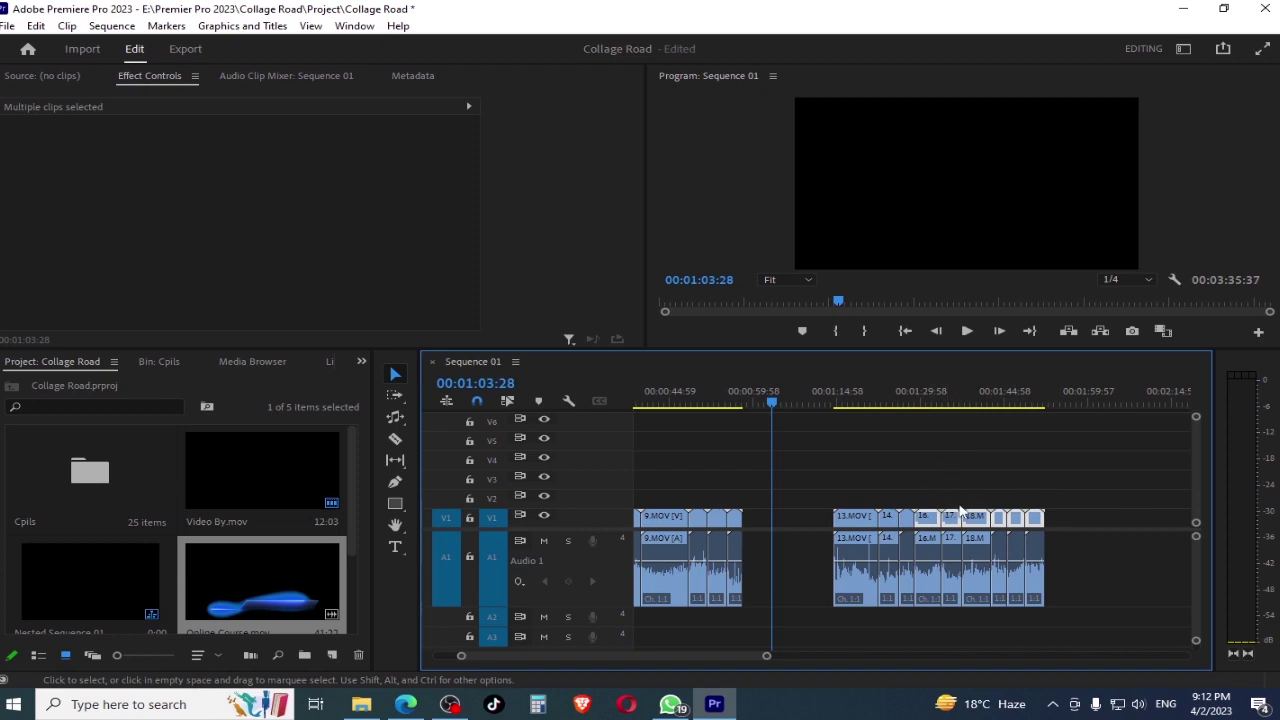
drag(928, 520, 928, 498)
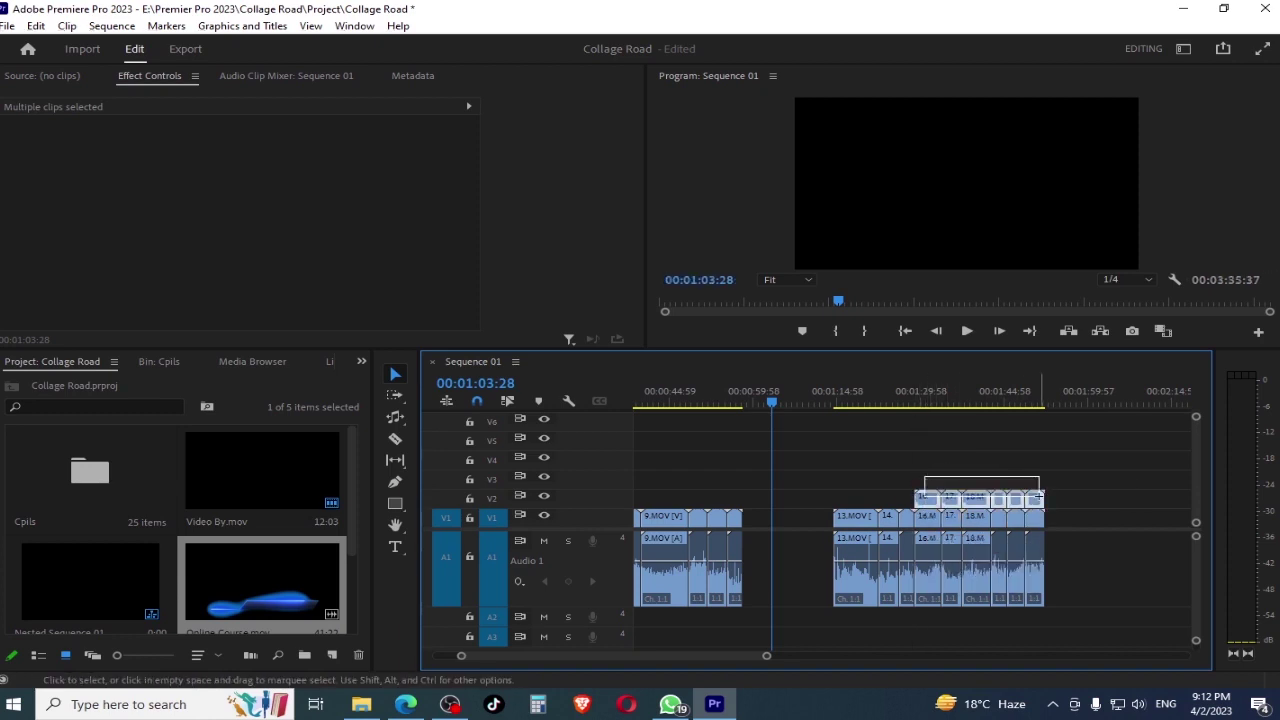
mouse_move(928, 498)
mouse_down()
mouse_move(935, 460)
mouse_move(975, 477)
mouse_up()
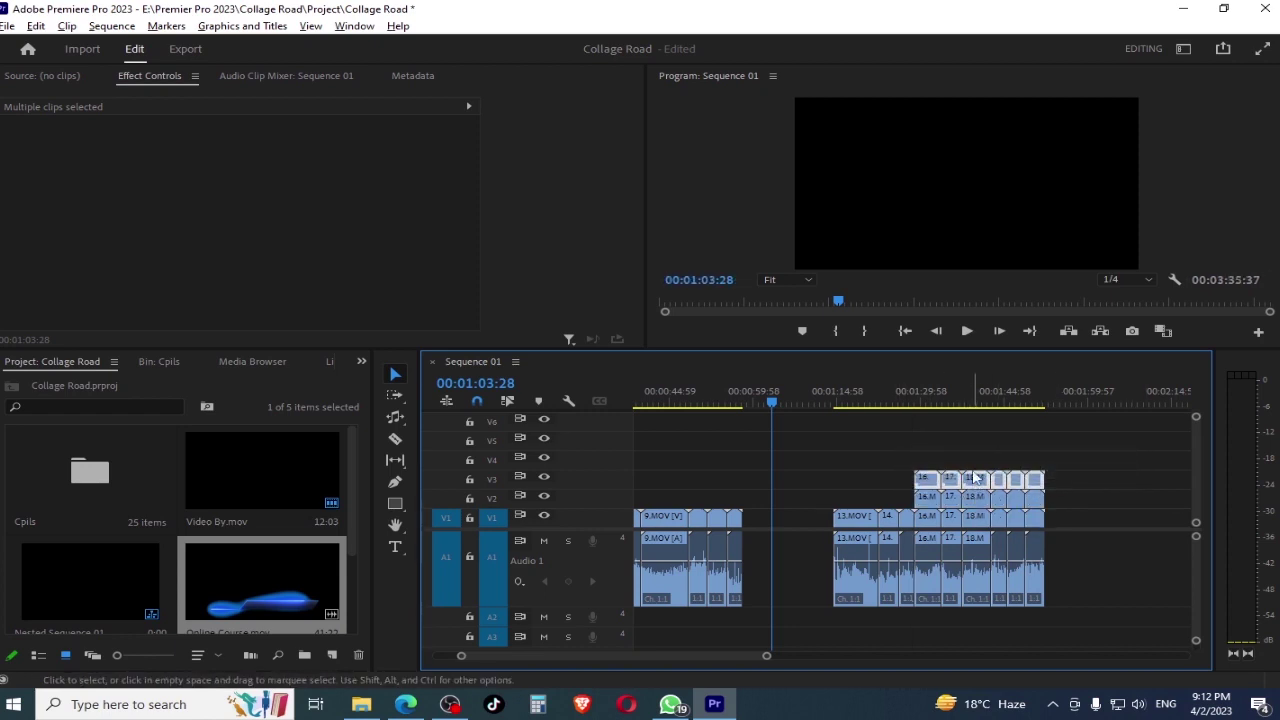
drag(931, 396, 958, 396)
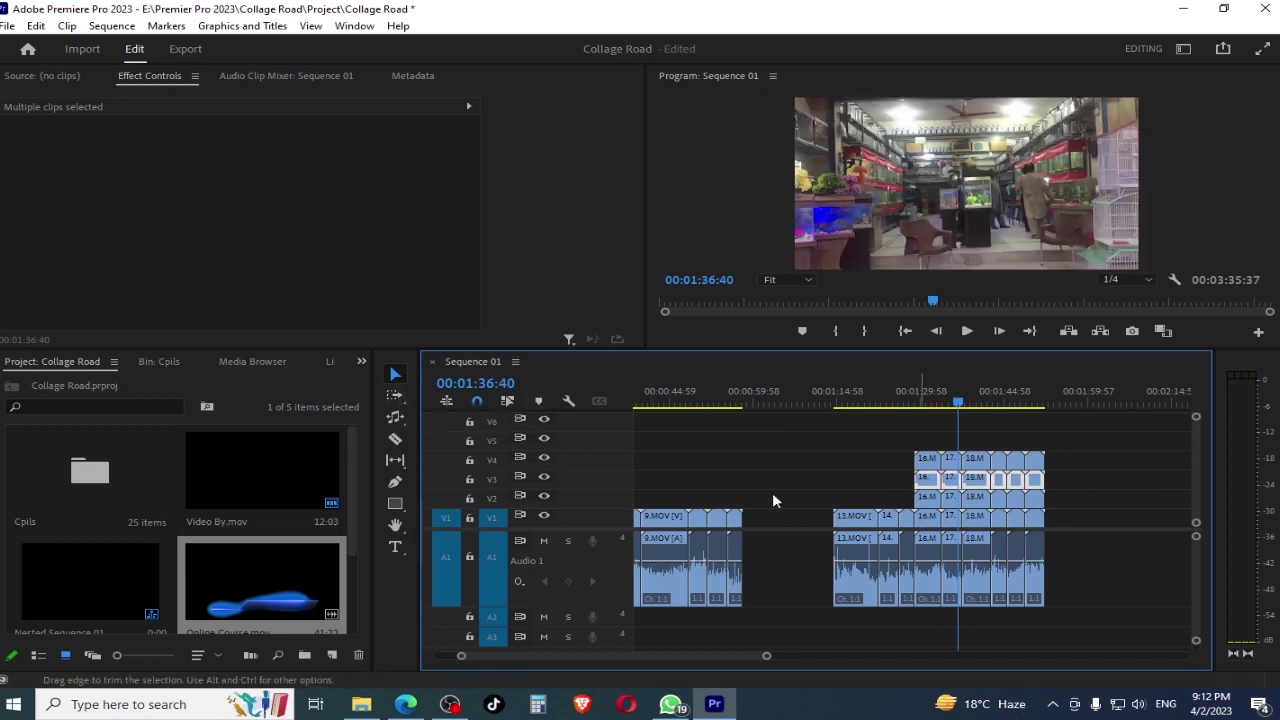
- With Track Select Forward, select all clips from the 18 clip onward
click(1119, 494)
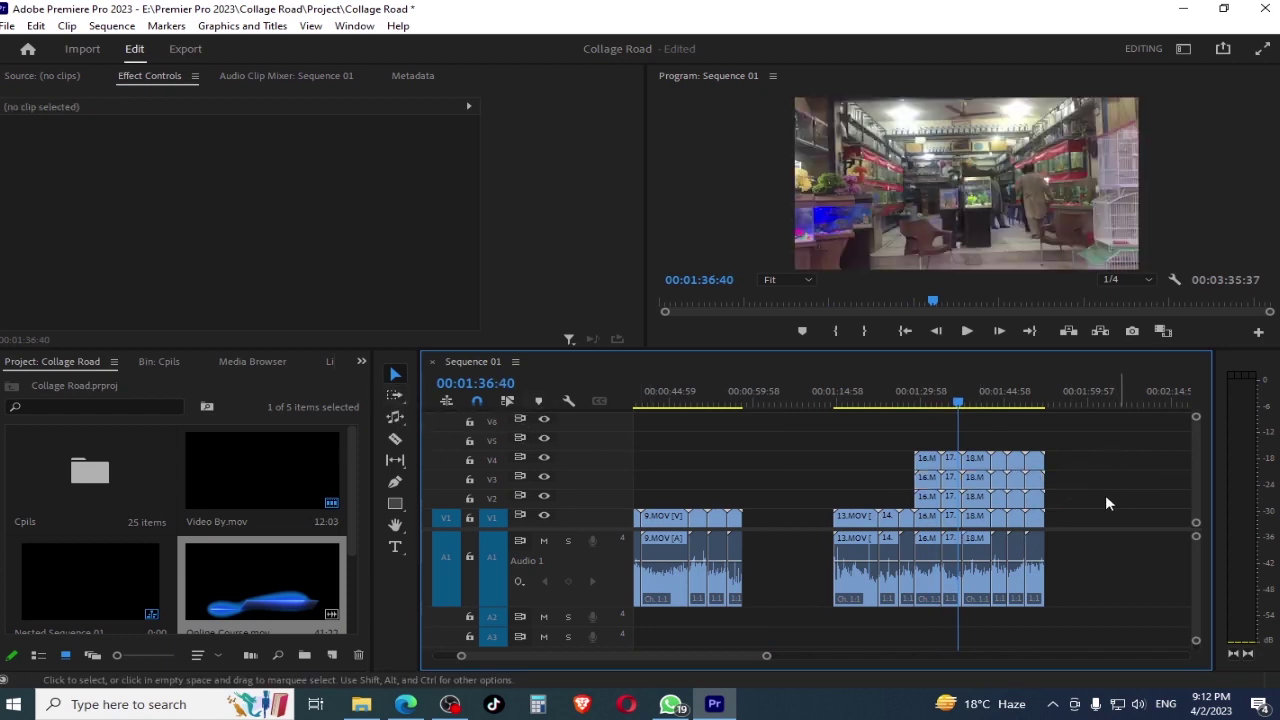
click(403, 397)
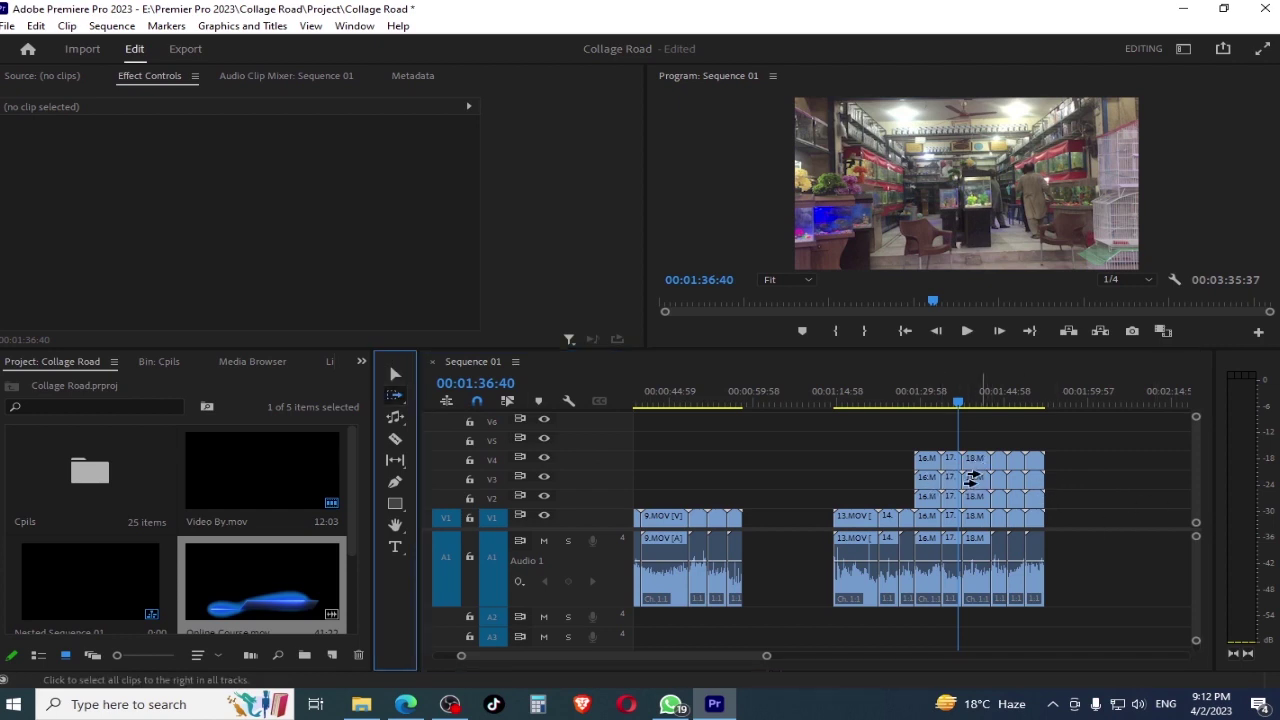
click(974, 480)
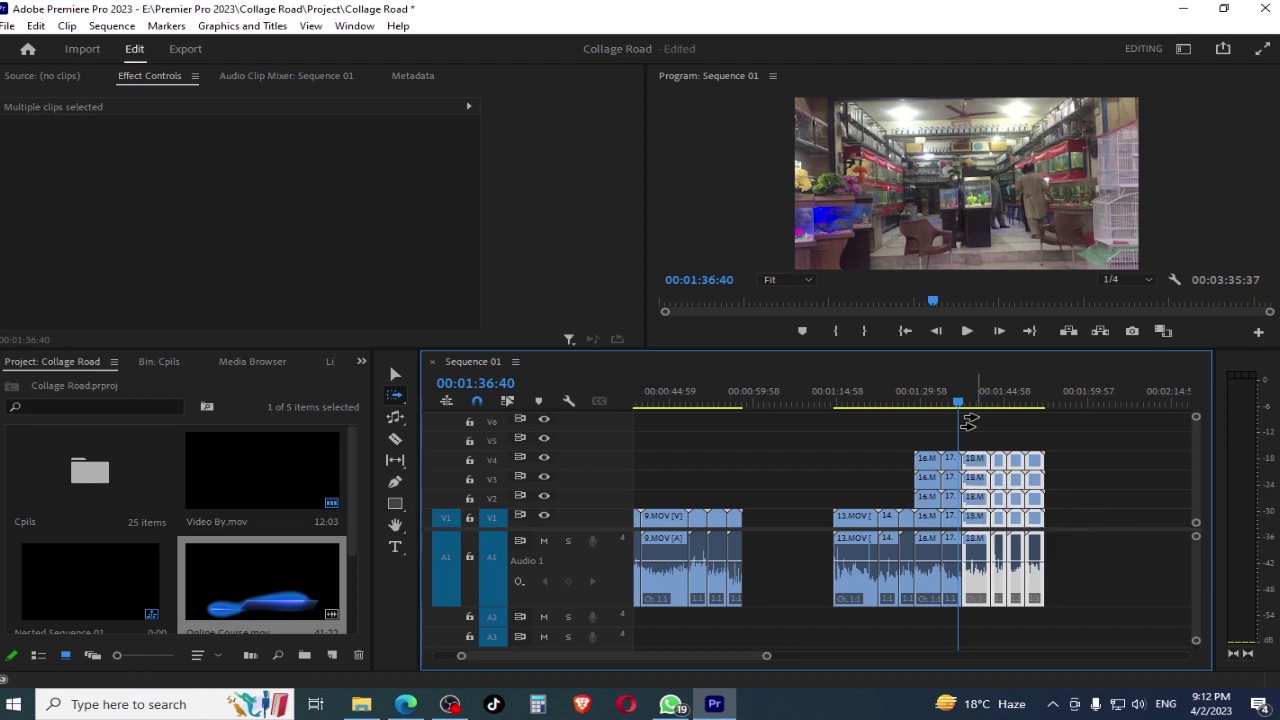
drag(769, 655, 896, 655)
- Move Online Course.mov and the 22 clip later and up a track, then shift the thin clips later
click(958, 519)
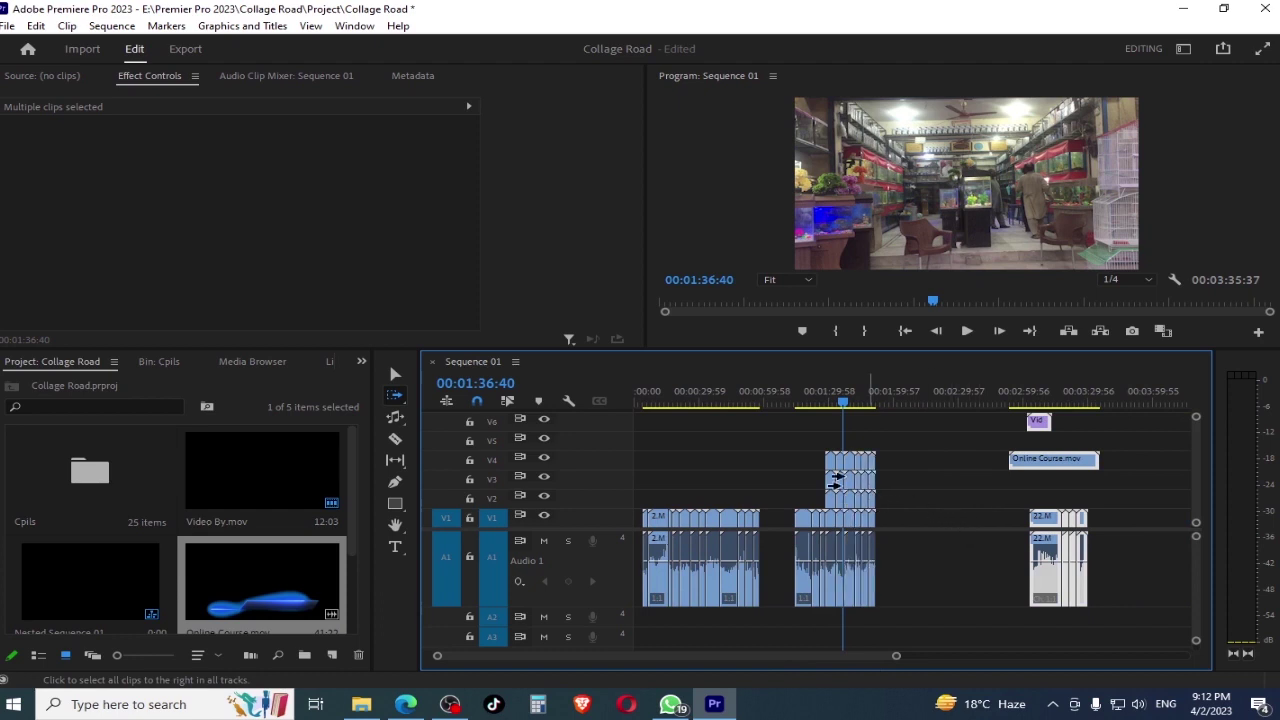
click(862, 464)
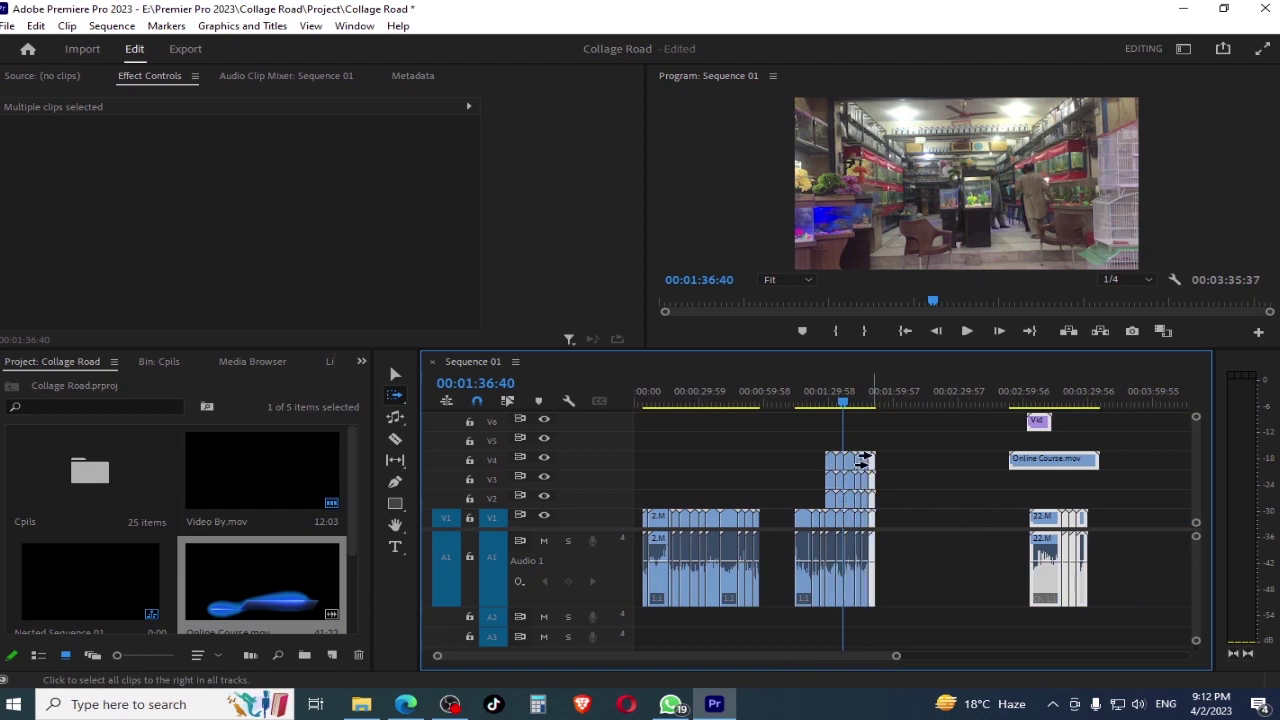
drag(868, 462, 935, 443)
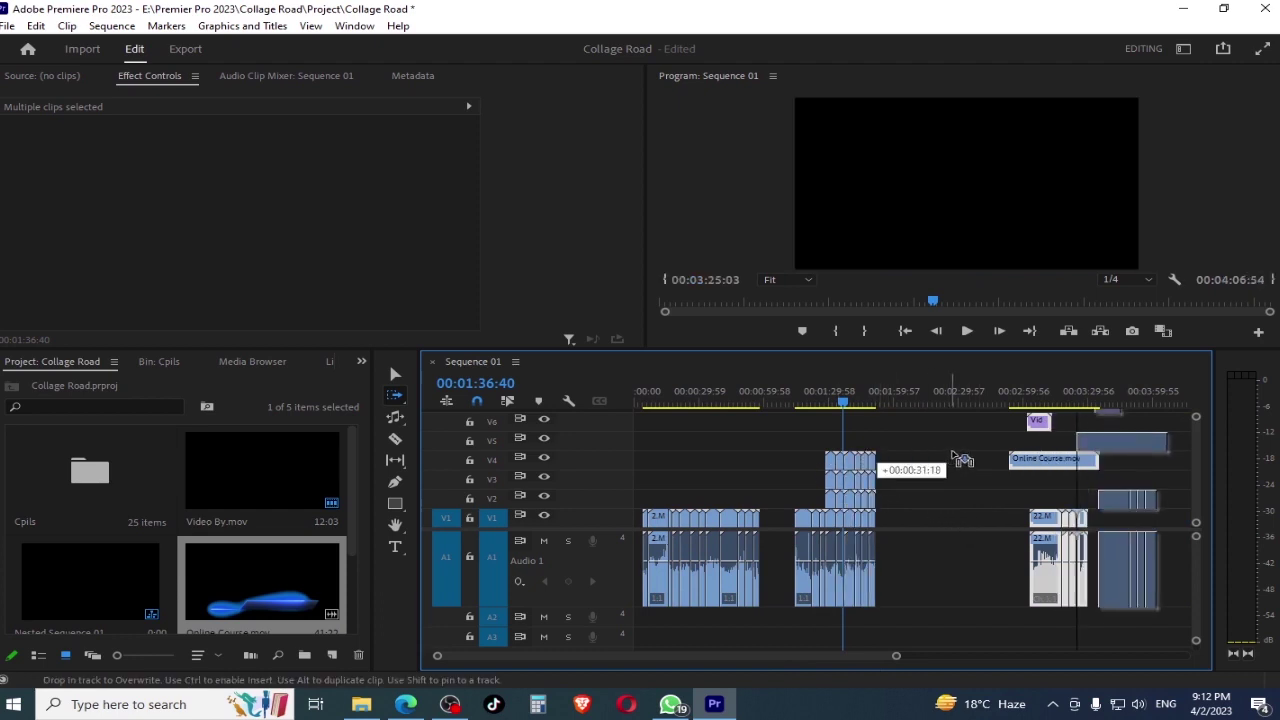
click(862, 458)
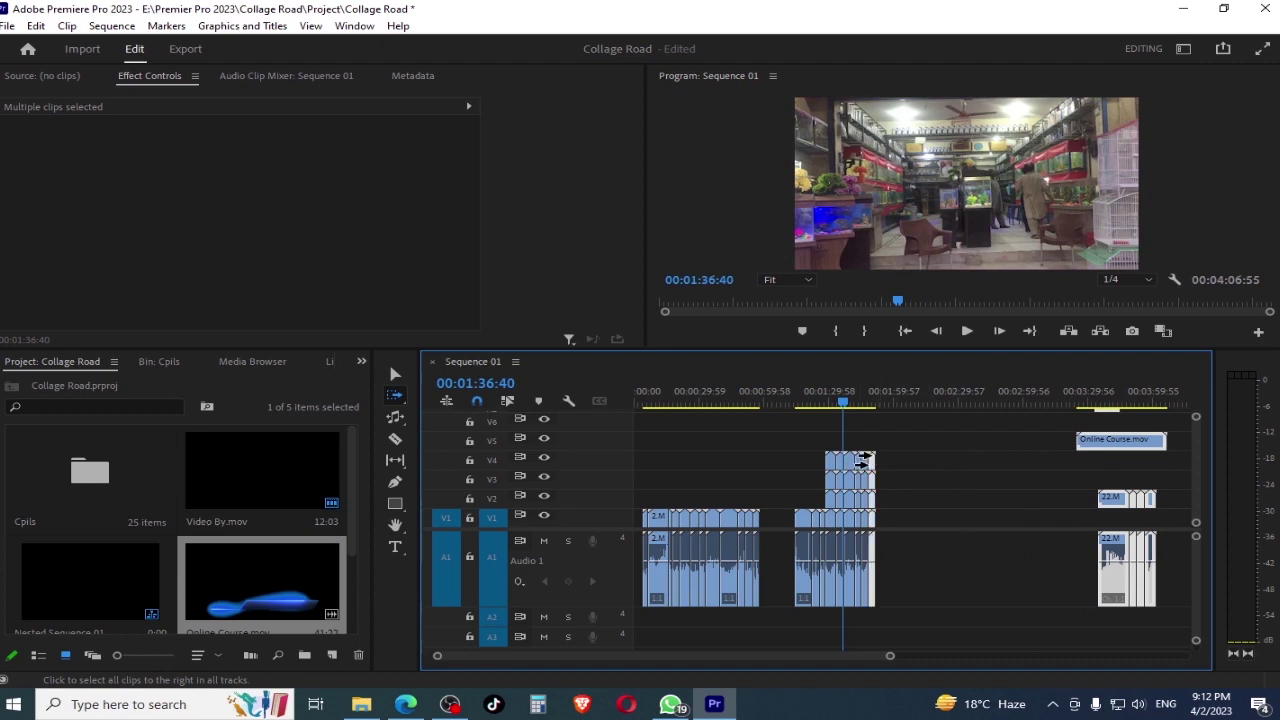
drag(862, 462, 912, 462)
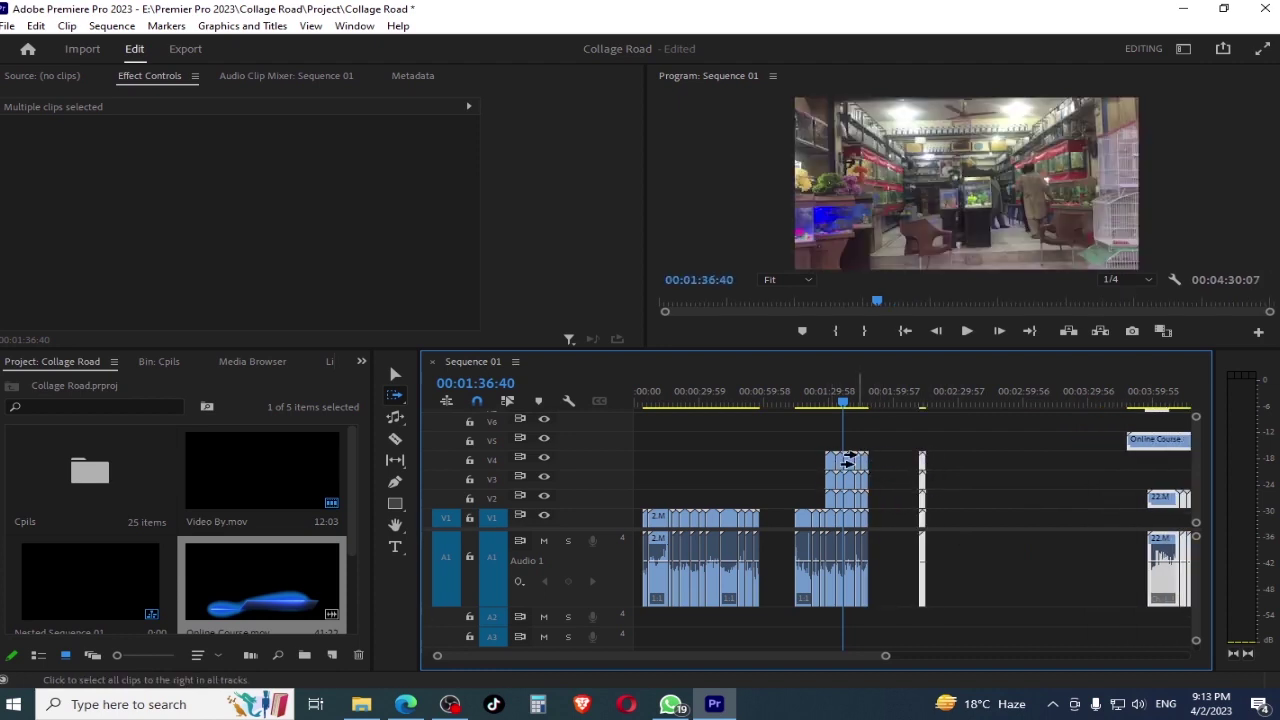
drag(850, 460, 905, 460)
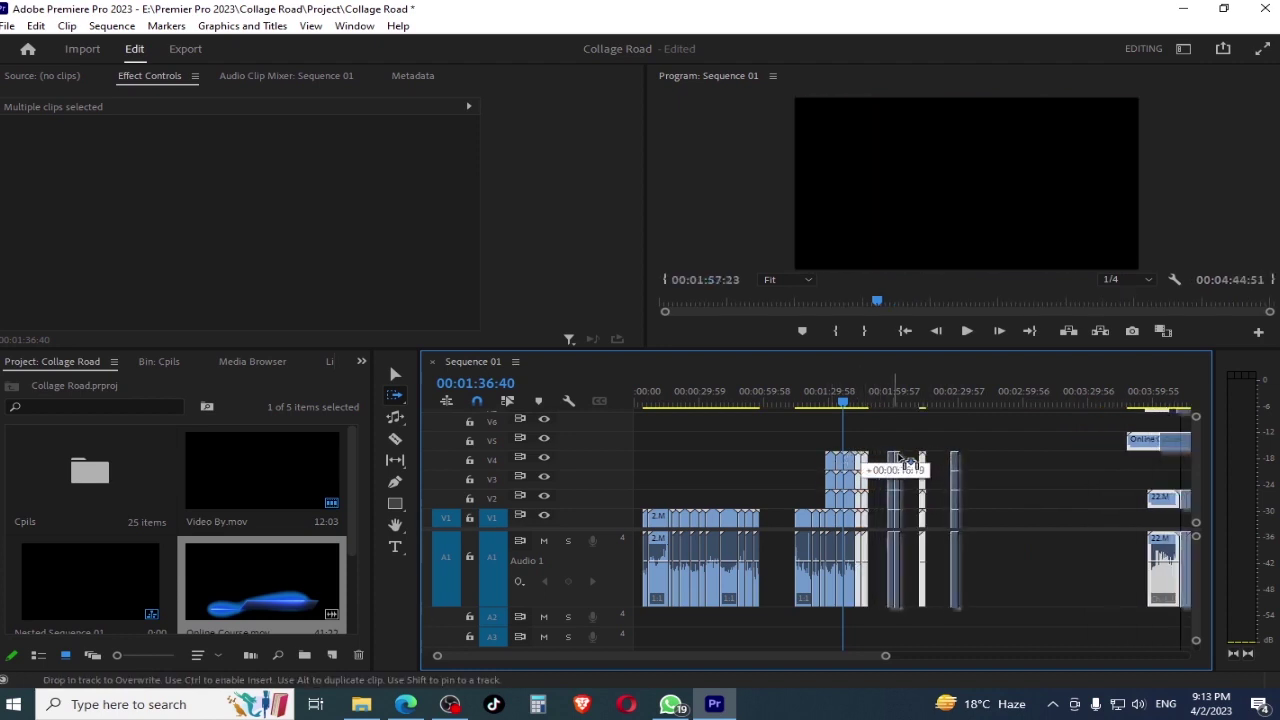
- Set the playhead back to 01:34:02 and select the V2 clips from 16.MOV onward
click(1164, 391)
scroll(829, 451, down, 2)
click(932, 392)
click(652, 392)
scroll(750, 484, up, 2)
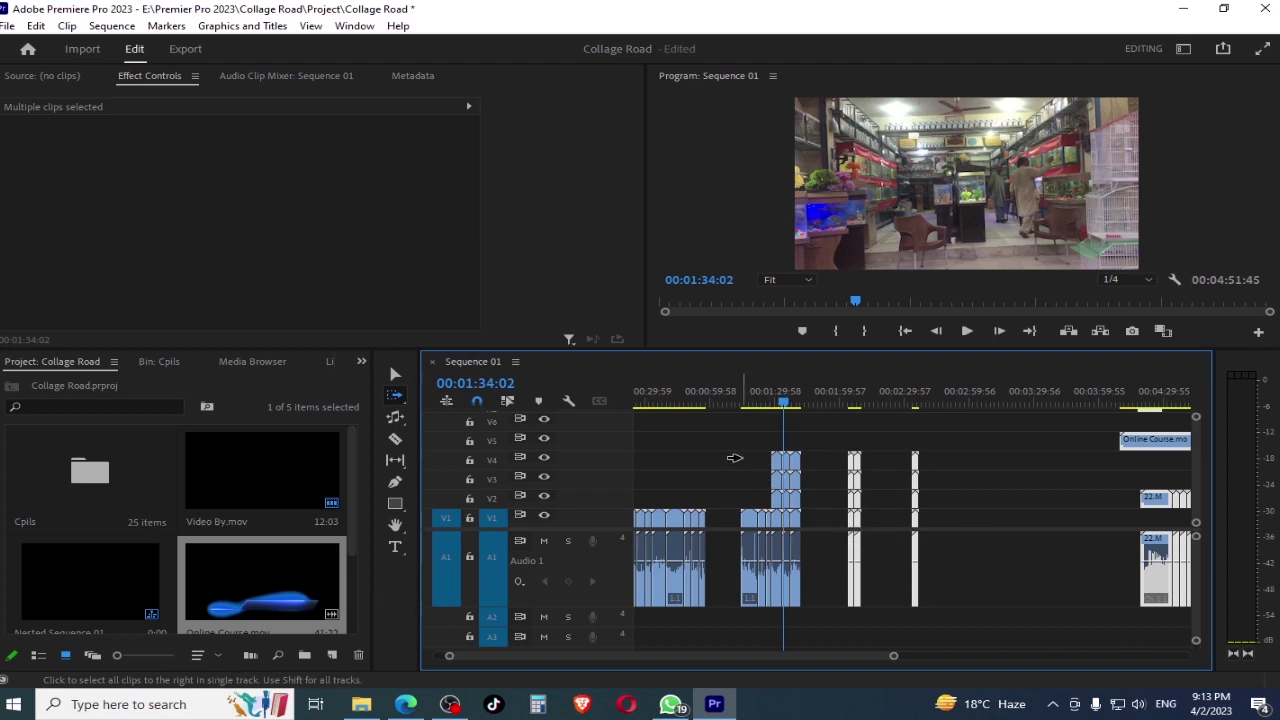
click(774, 497)
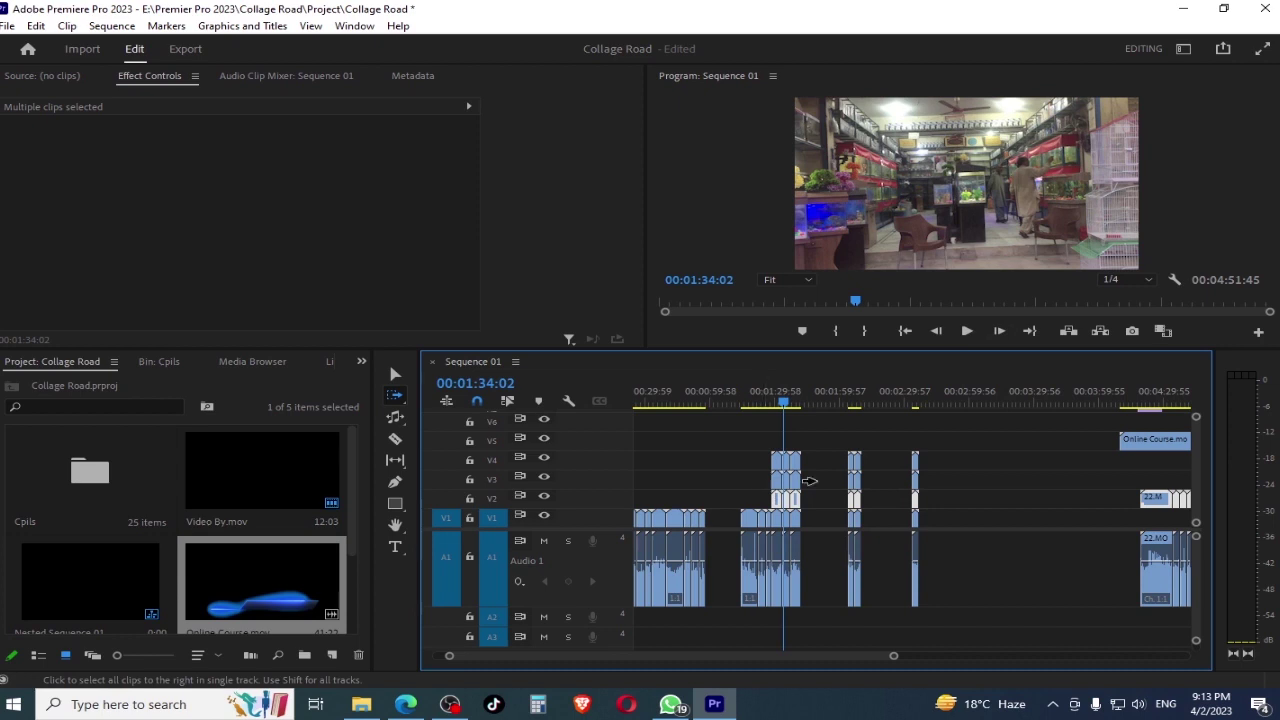
- Select the V3 clips from 16.MOV onward and drag them further right, past the V2 and V4 stacks
click(763, 481)
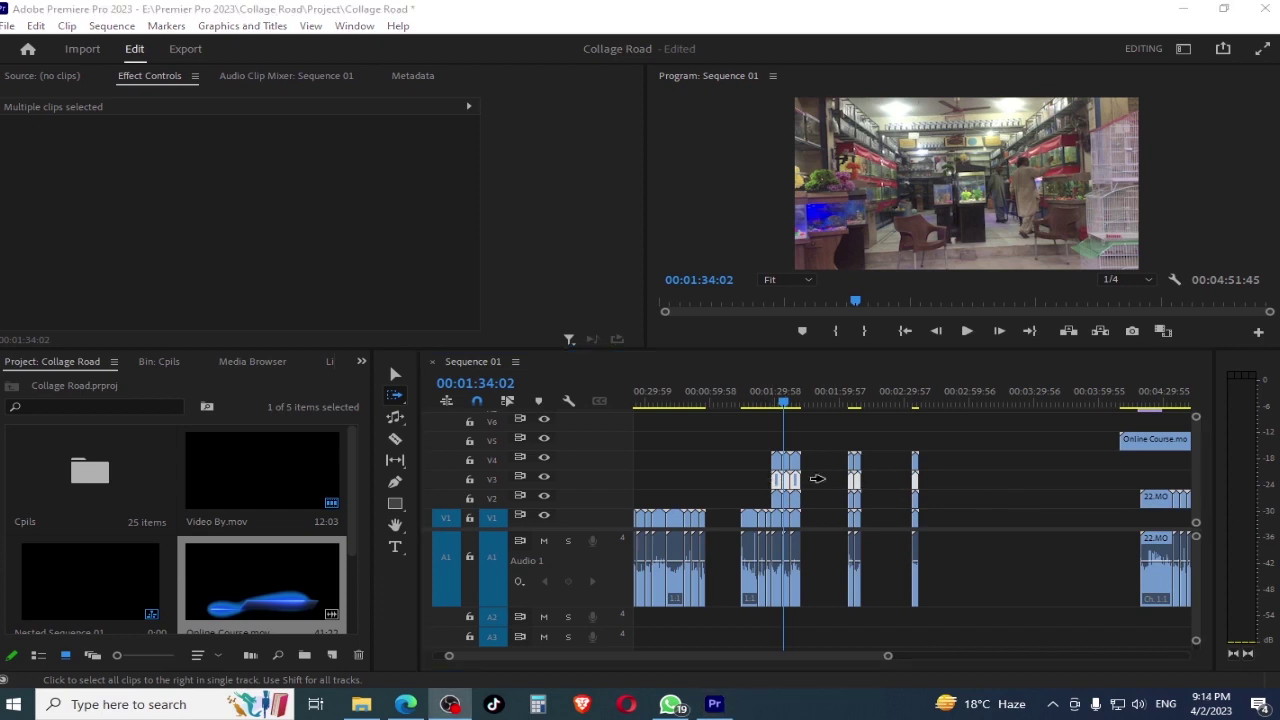
drag(775, 481, 849, 482)
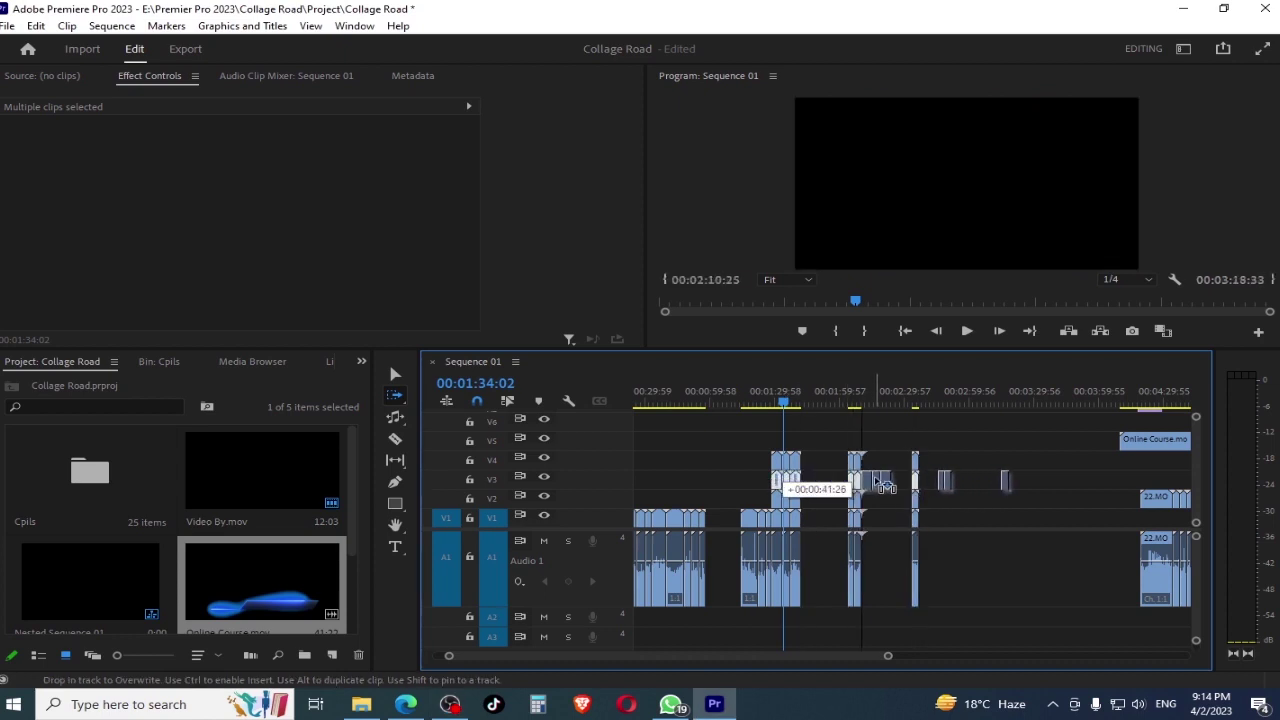
drag(849, 487, 887, 482)
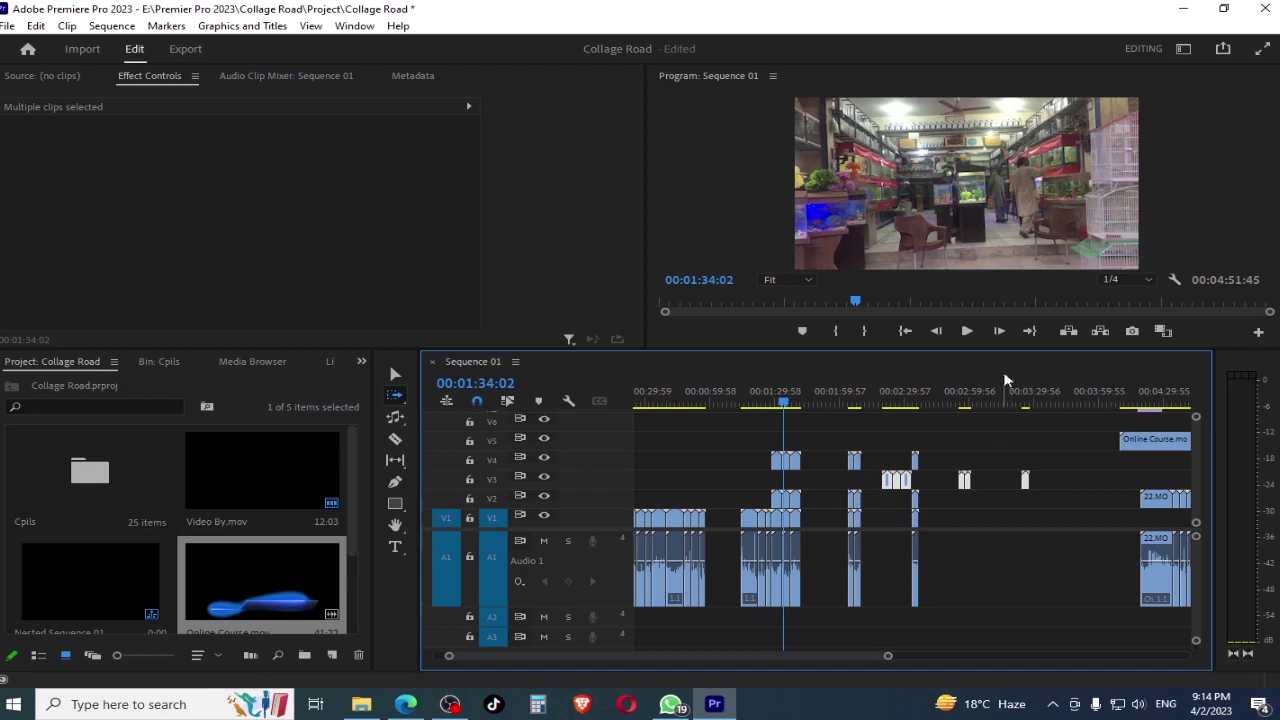
drag(1000, 392, 1190, 392)
scroll(842, 480, up, 2)
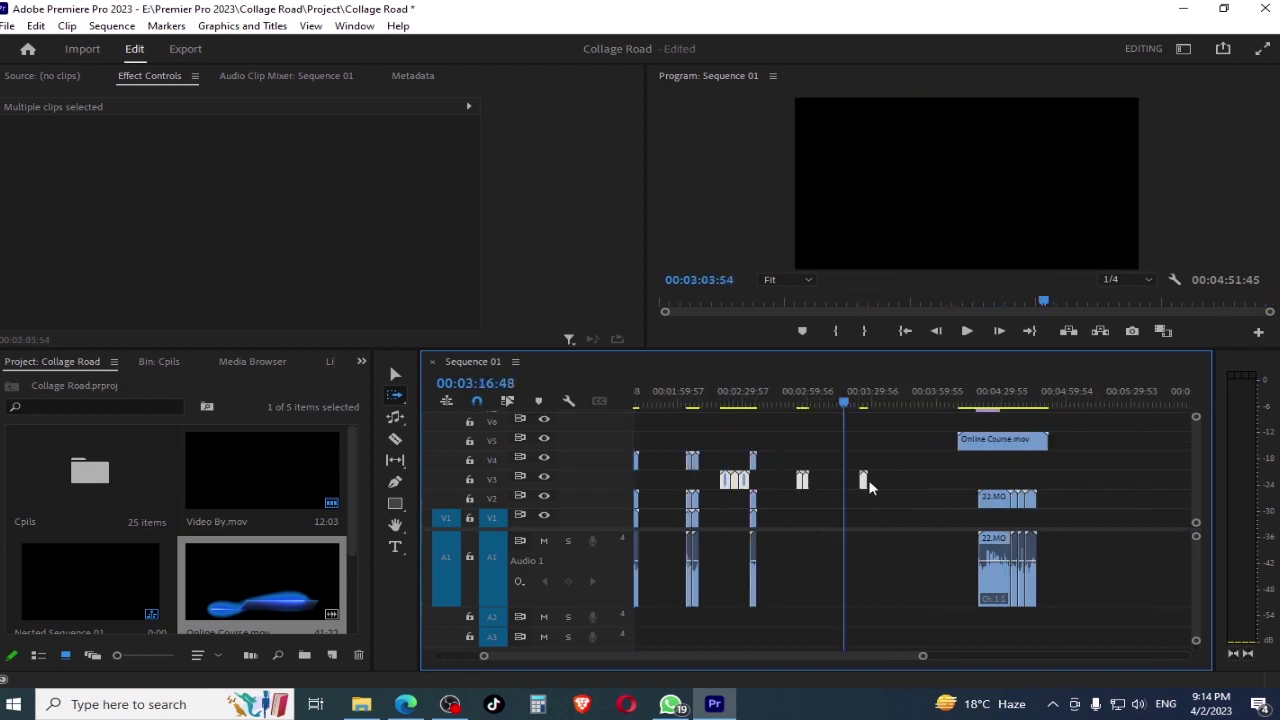
scroll(842, 480, up, 2)
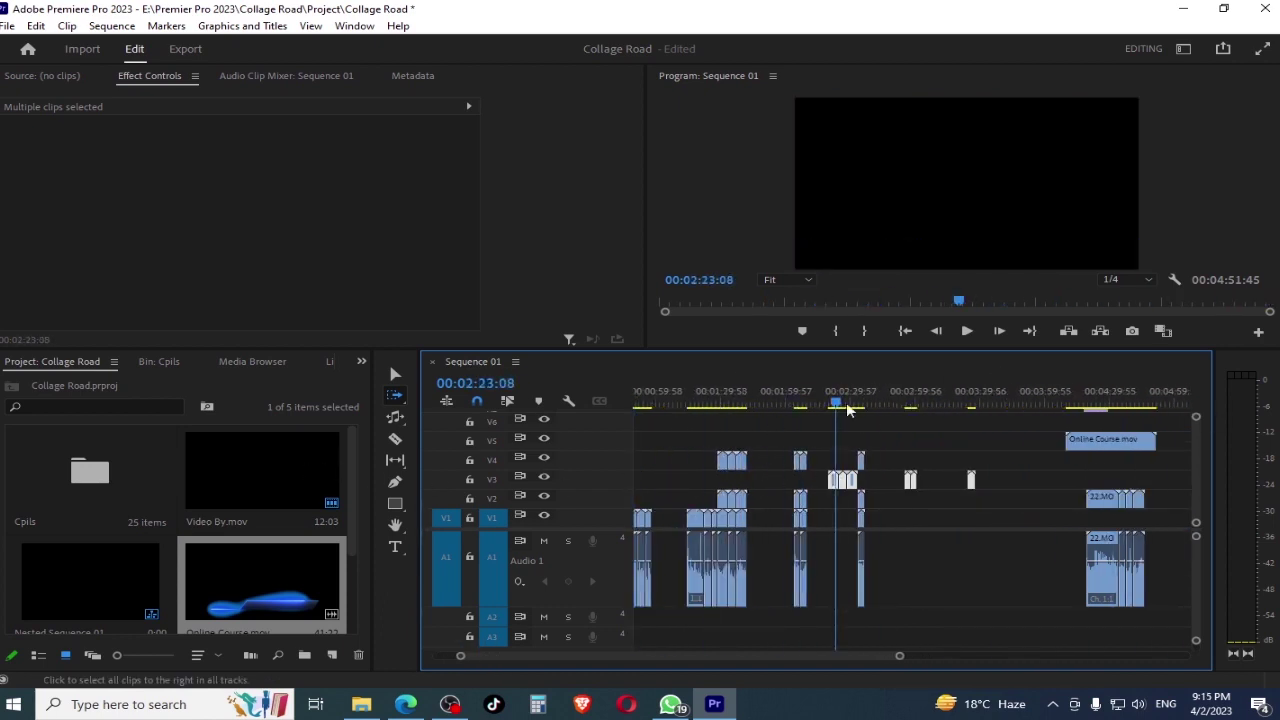
click(983, 438)
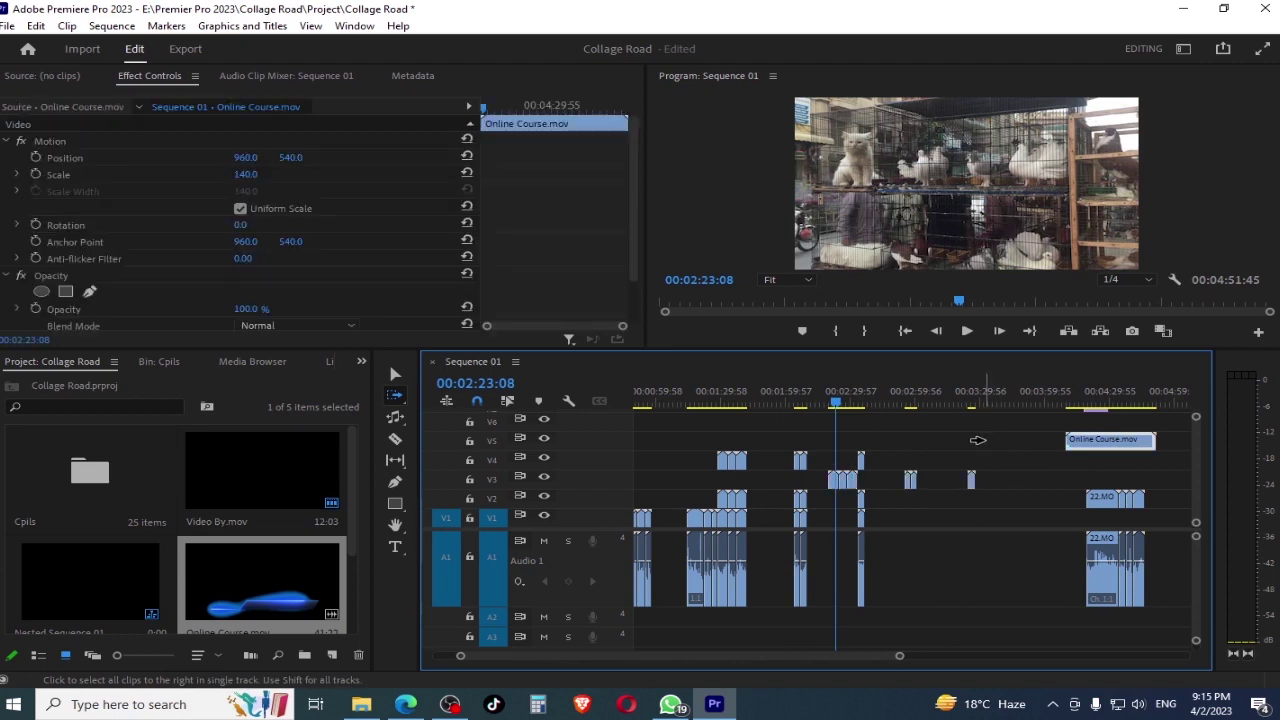
- Reposition Online Course.mov on V5 so it starts slightly earlier
drag(975, 446, 1022, 446)
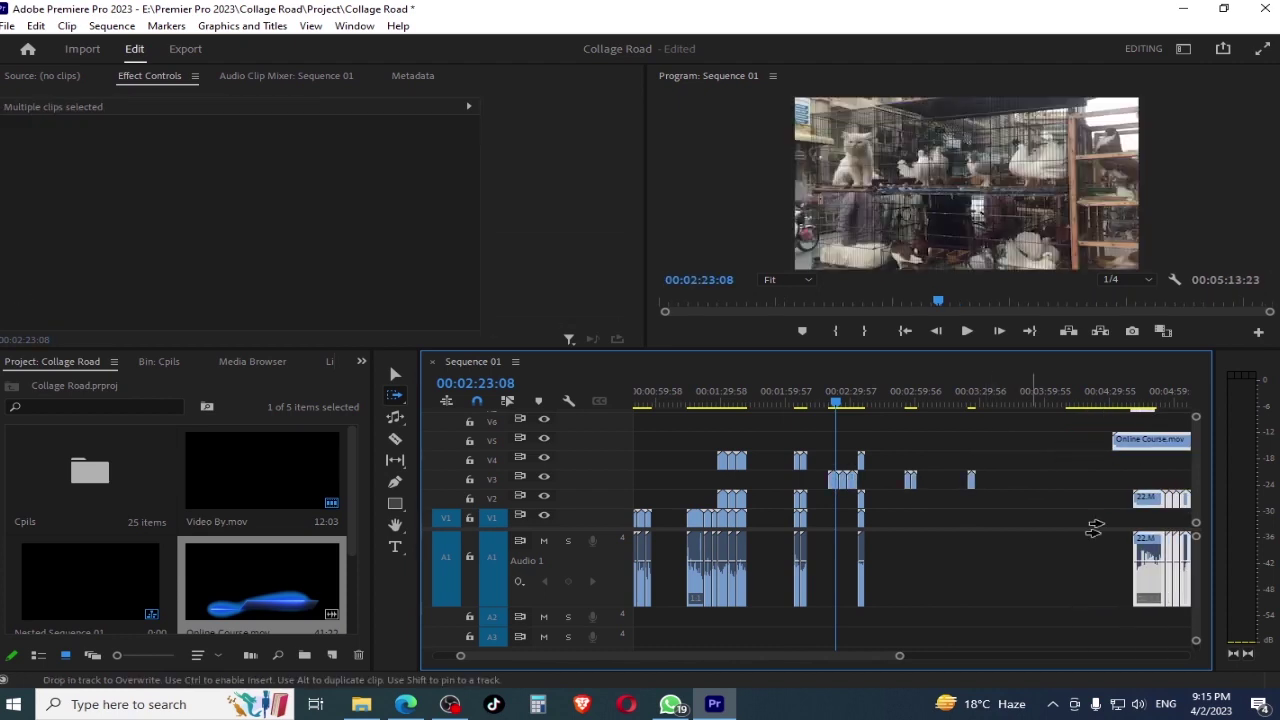
key(ctrl+z)
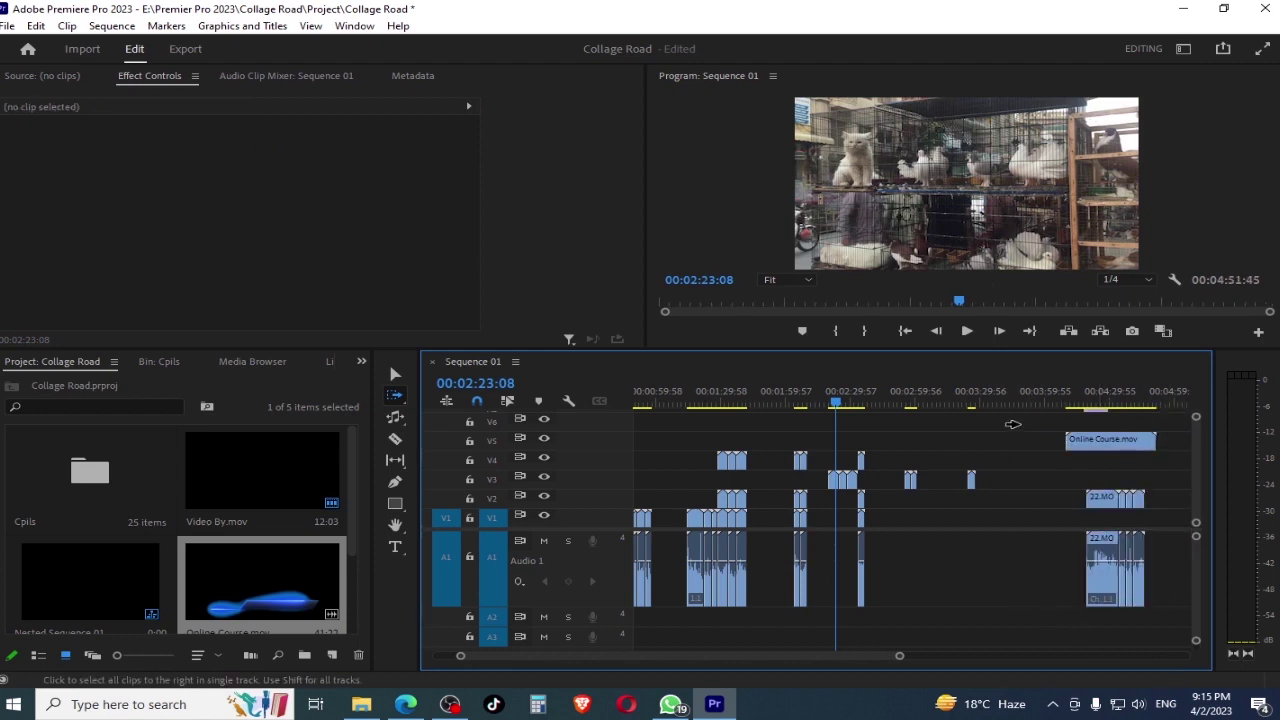
click(992, 442)
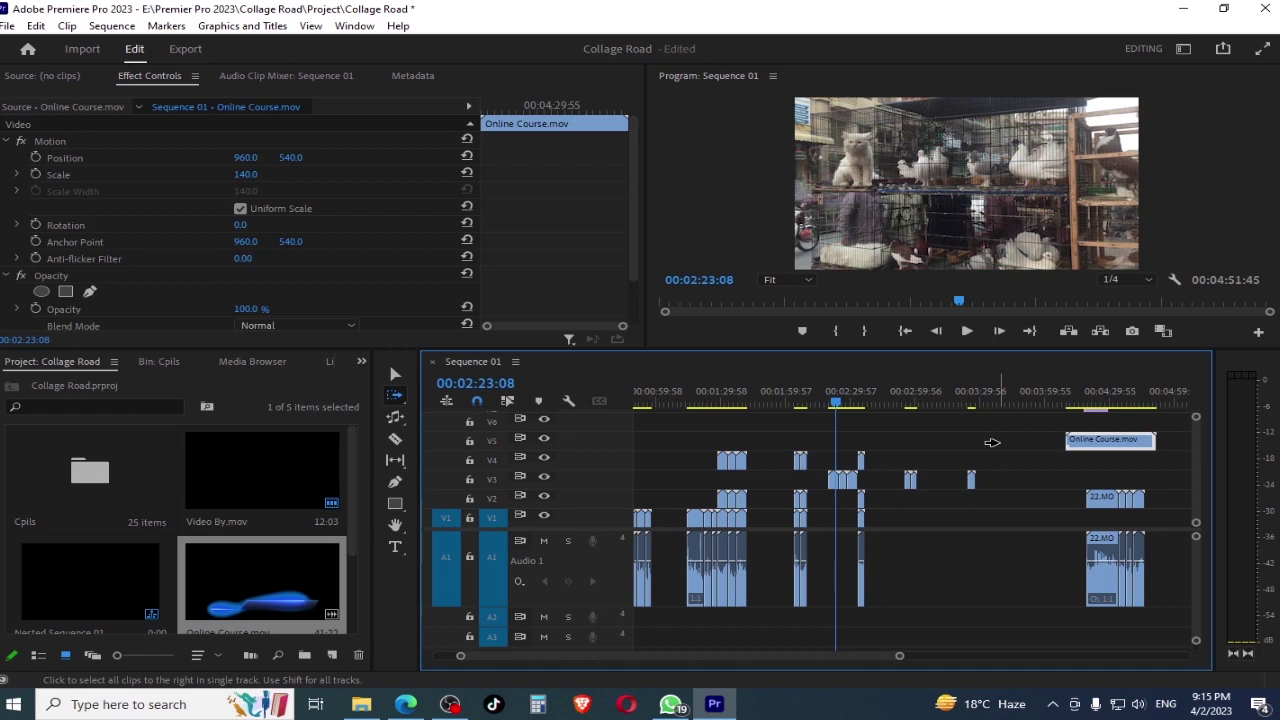
drag(1075, 442, 852, 452)
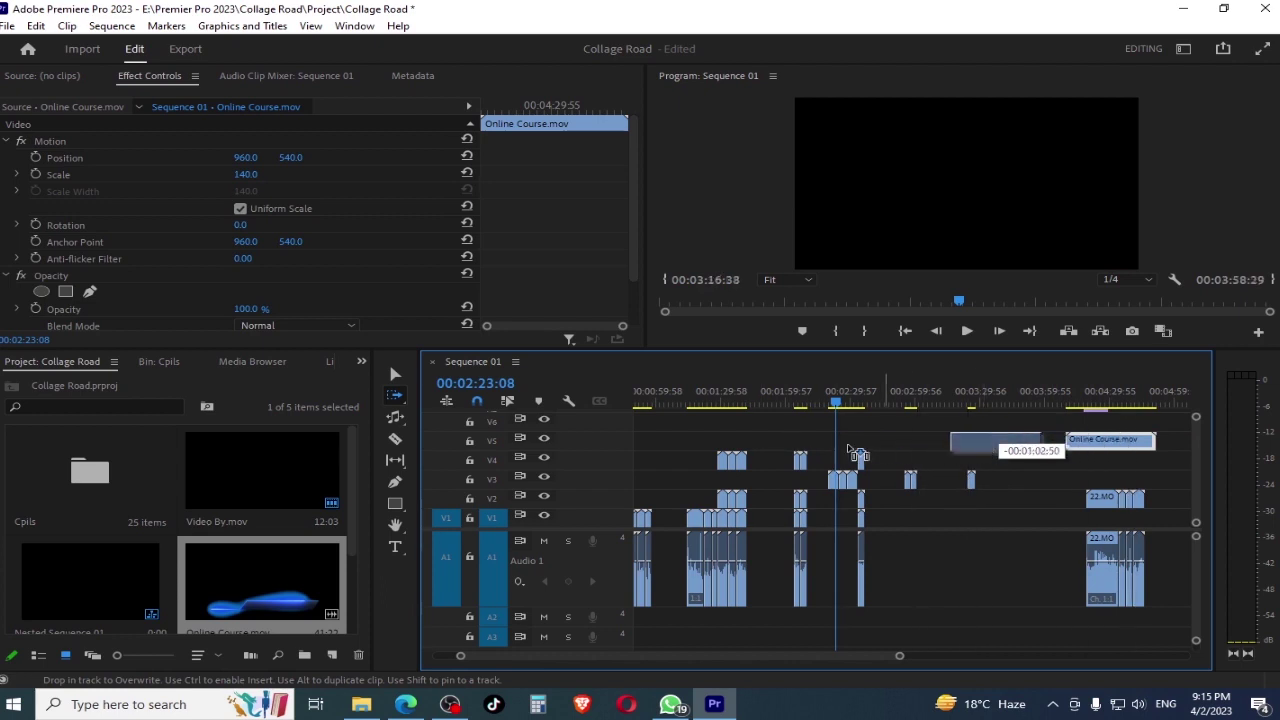
drag(852, 452, 1052, 446)
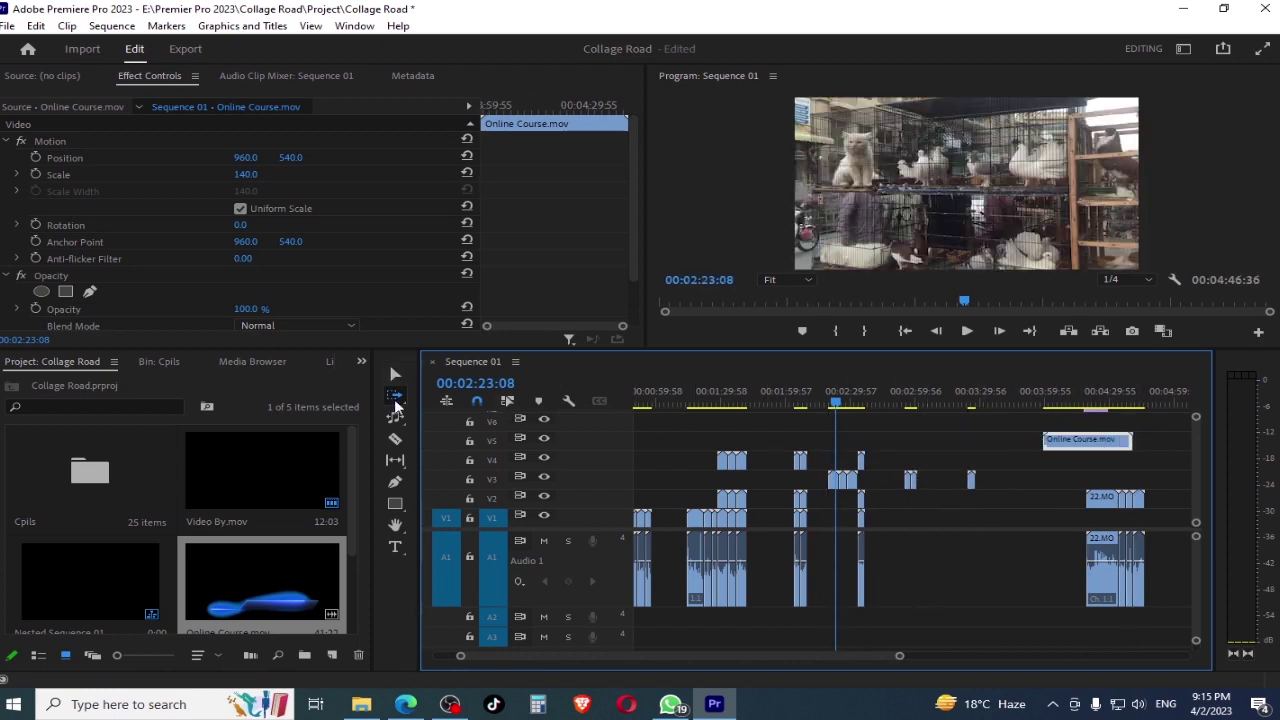
- With Track Select Backward, slide all clips left to 00:00 and return the playhead to the start
drag(396, 405, 480, 415)
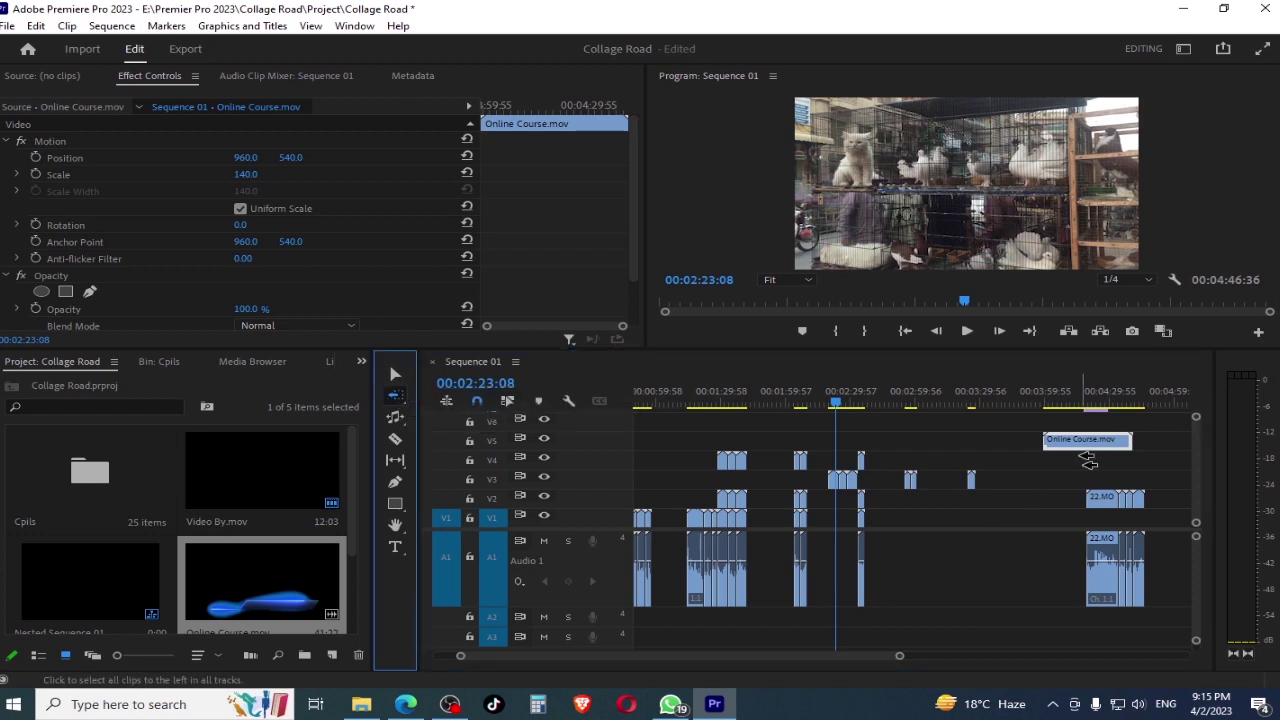
click(1088, 455)
drag(1090, 450, 122, 397)
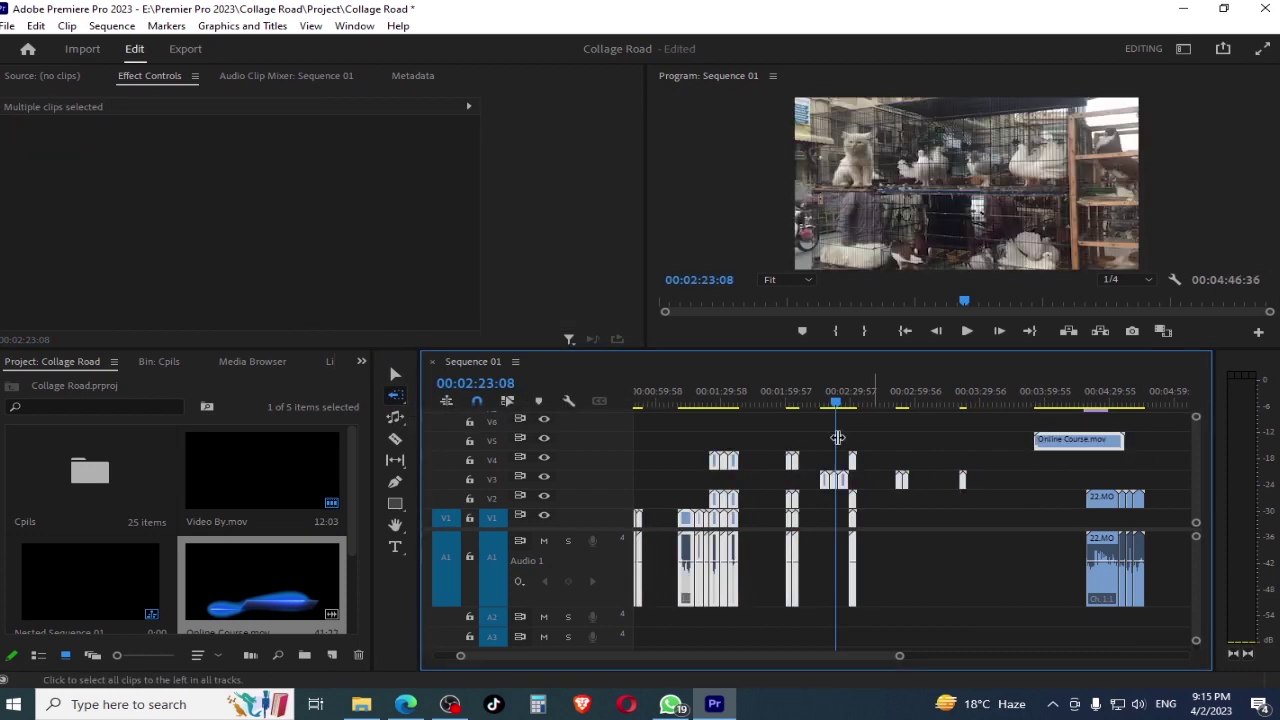
key(Home)
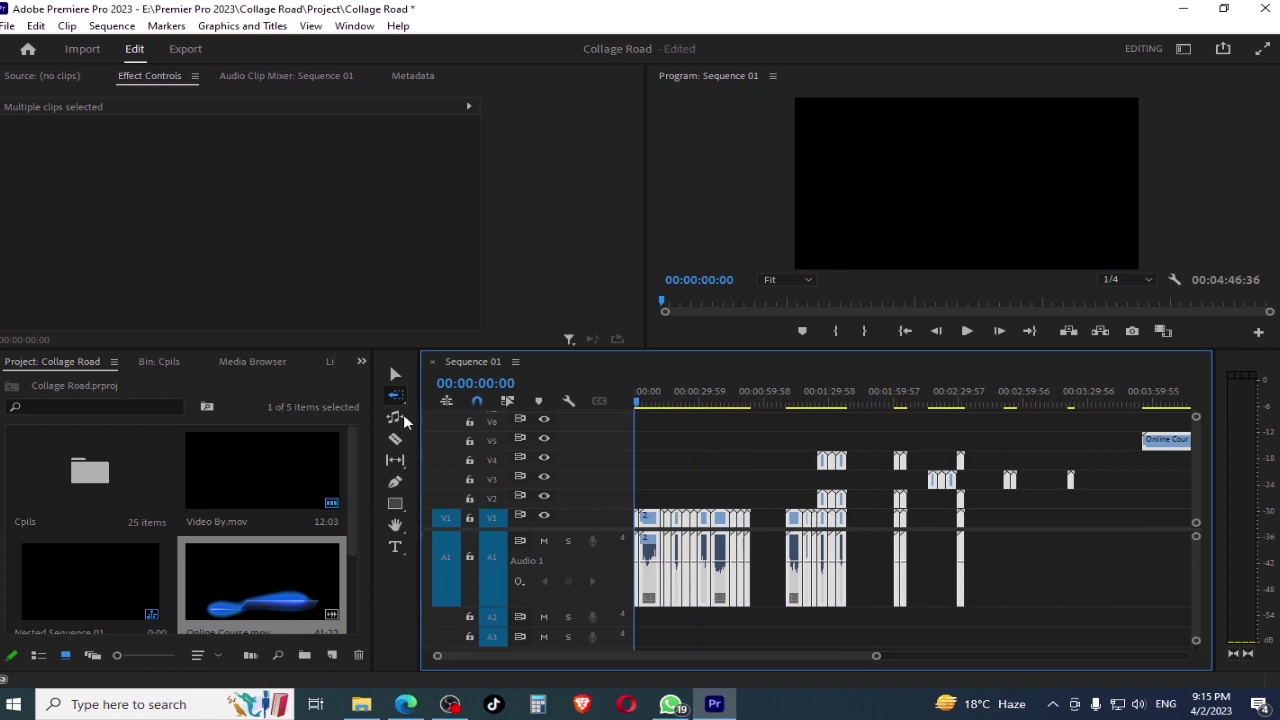
- With Track Select Forward, push all the clips later in Sequence 01
click(398, 398)
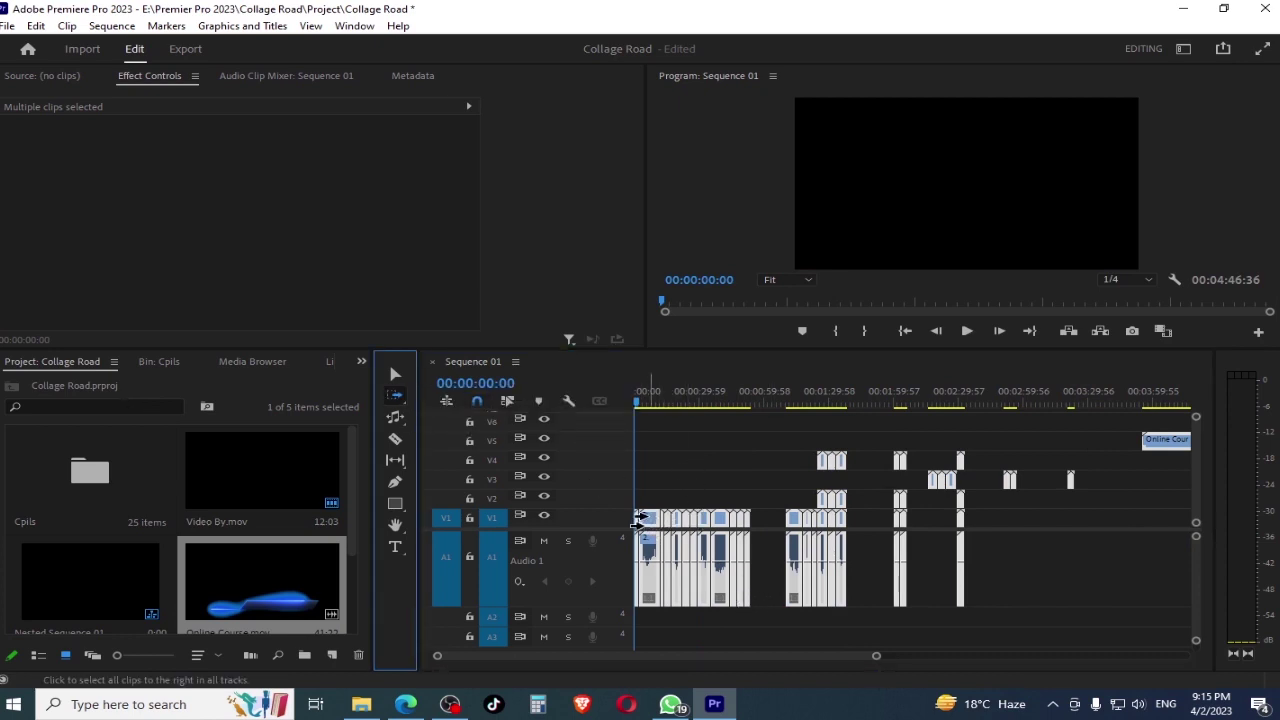
drag(634, 518, 831, 551)
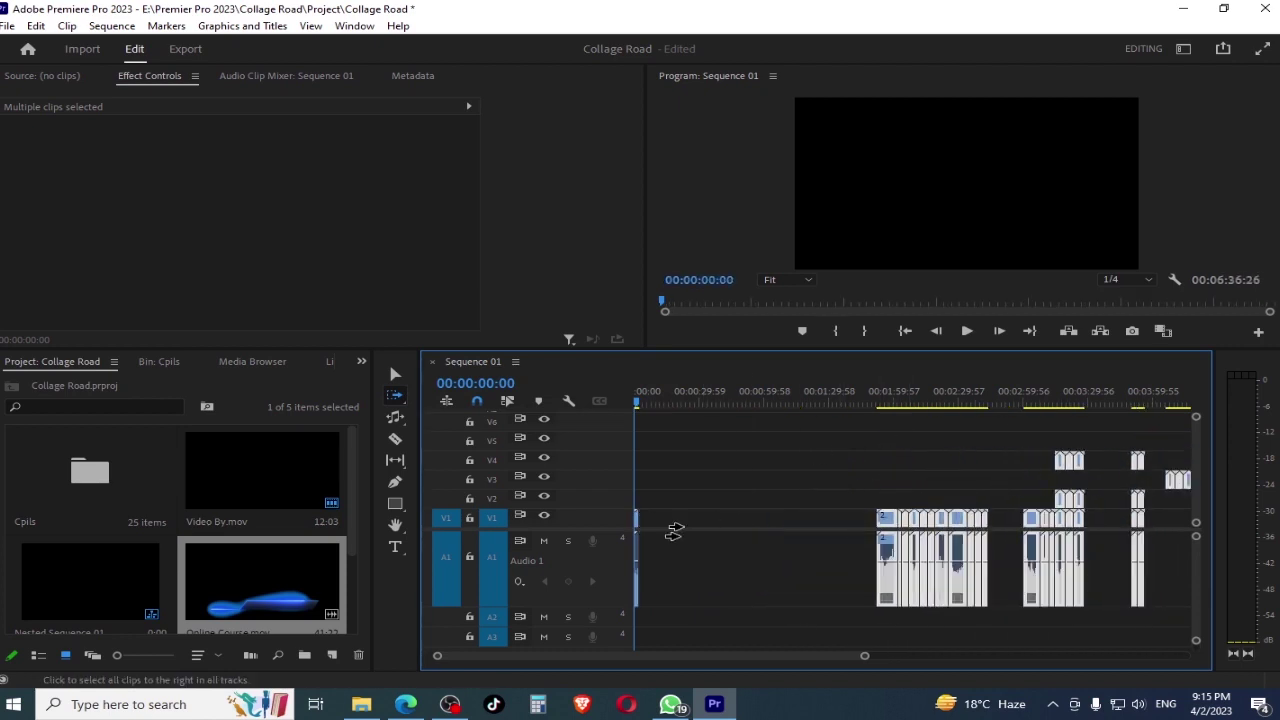
drag(630, 518, 950, 528)
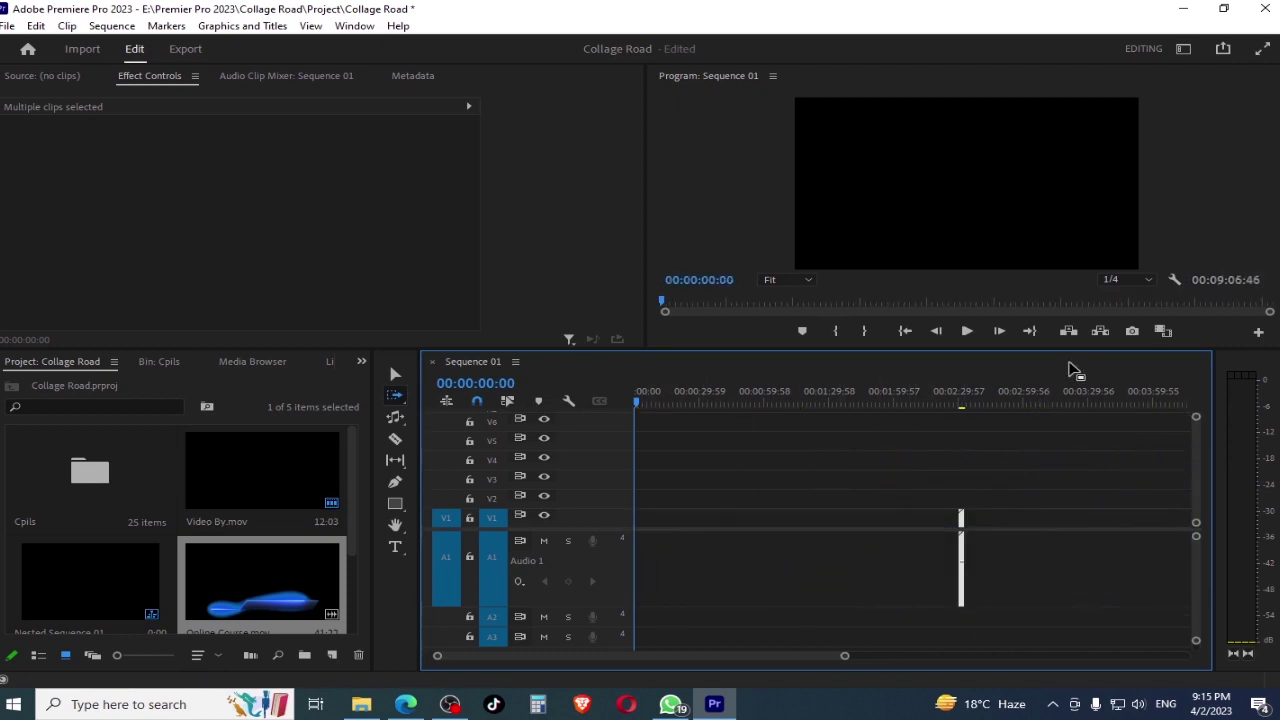
drag(1192, 402, 982, 496)
click(865, 541)
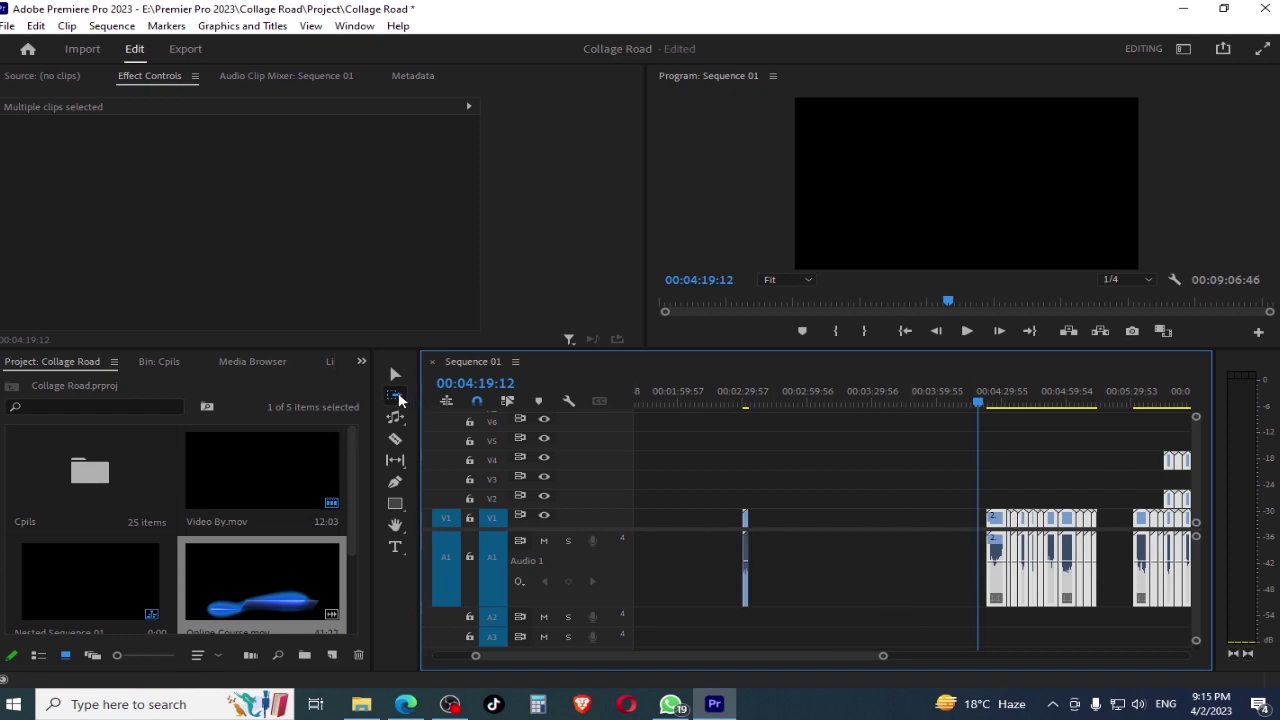
- Select the short clip and the group after it and nudge them slightly earlier
click(398, 397)
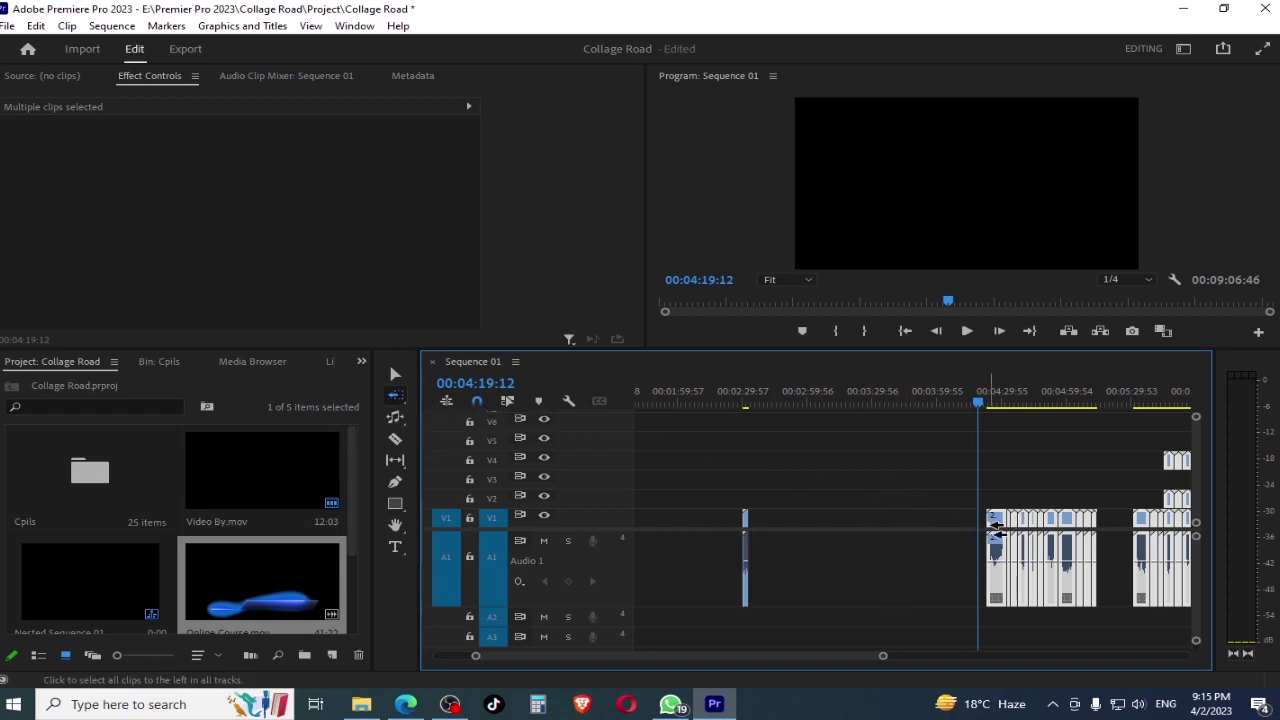
click(993, 519)
drag(993, 519, 928, 514)
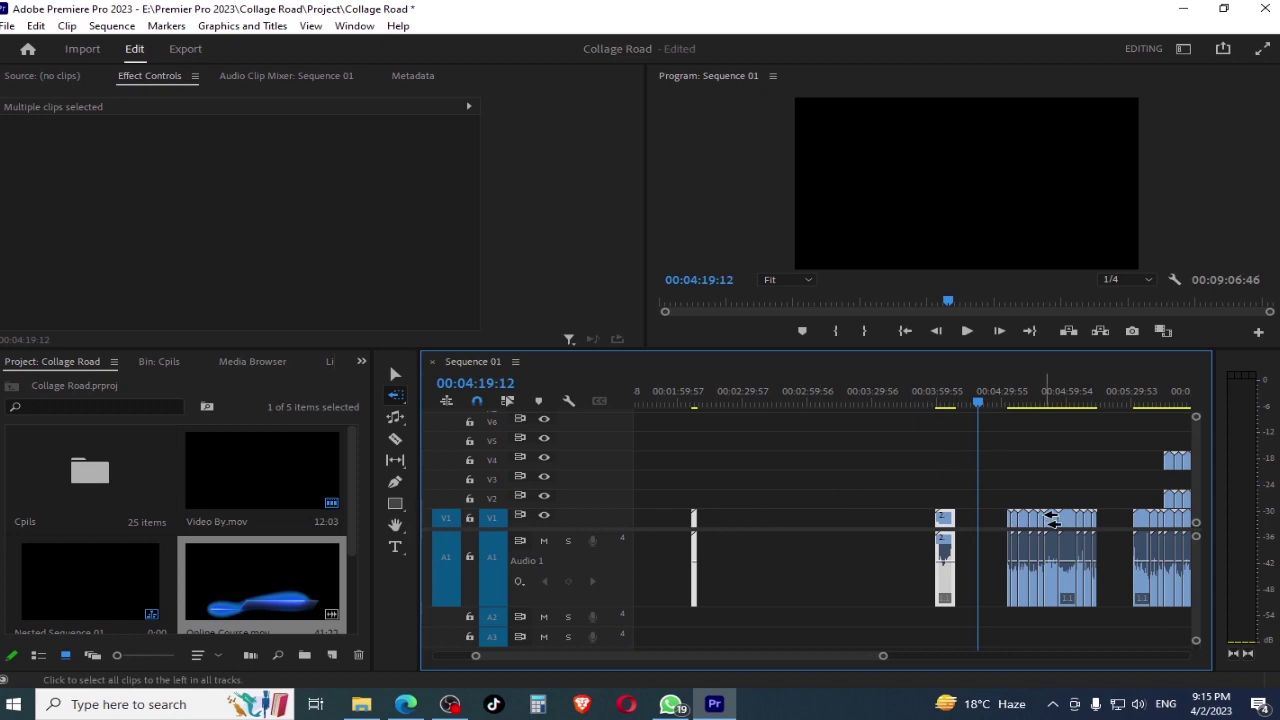
drag(1147, 519, 1136, 519)
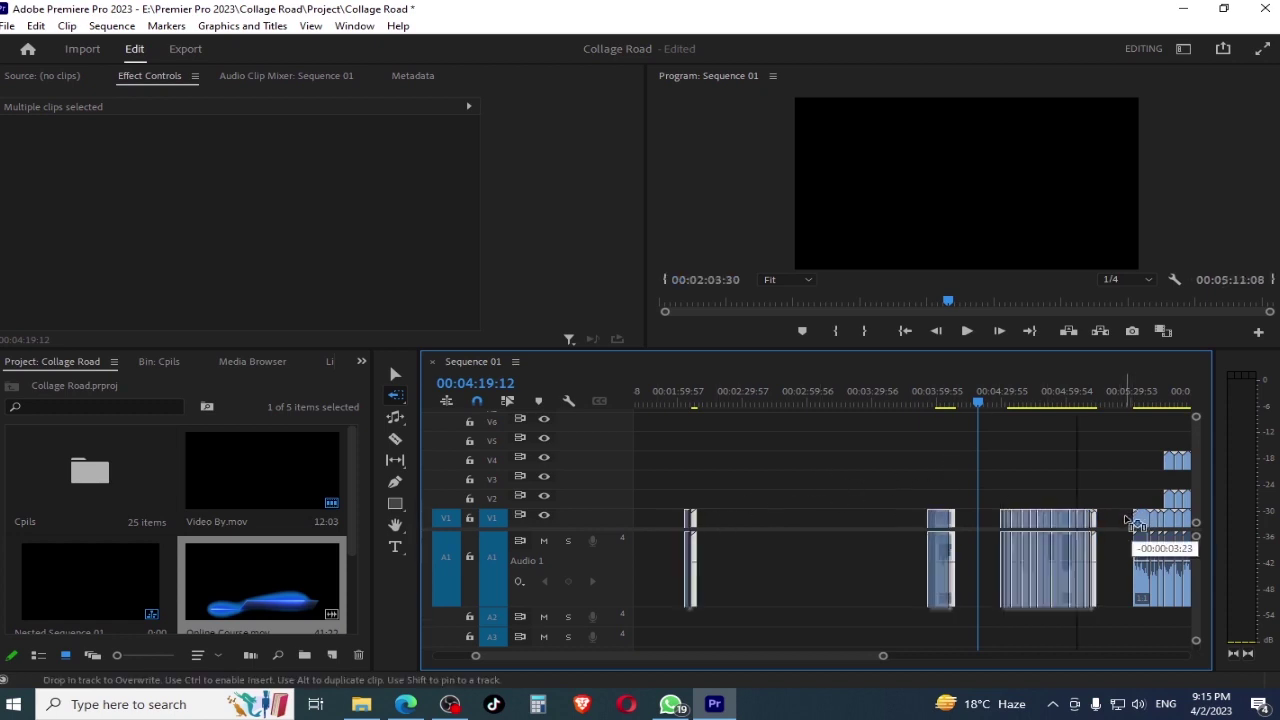
drag(1119, 392, 1200, 392)
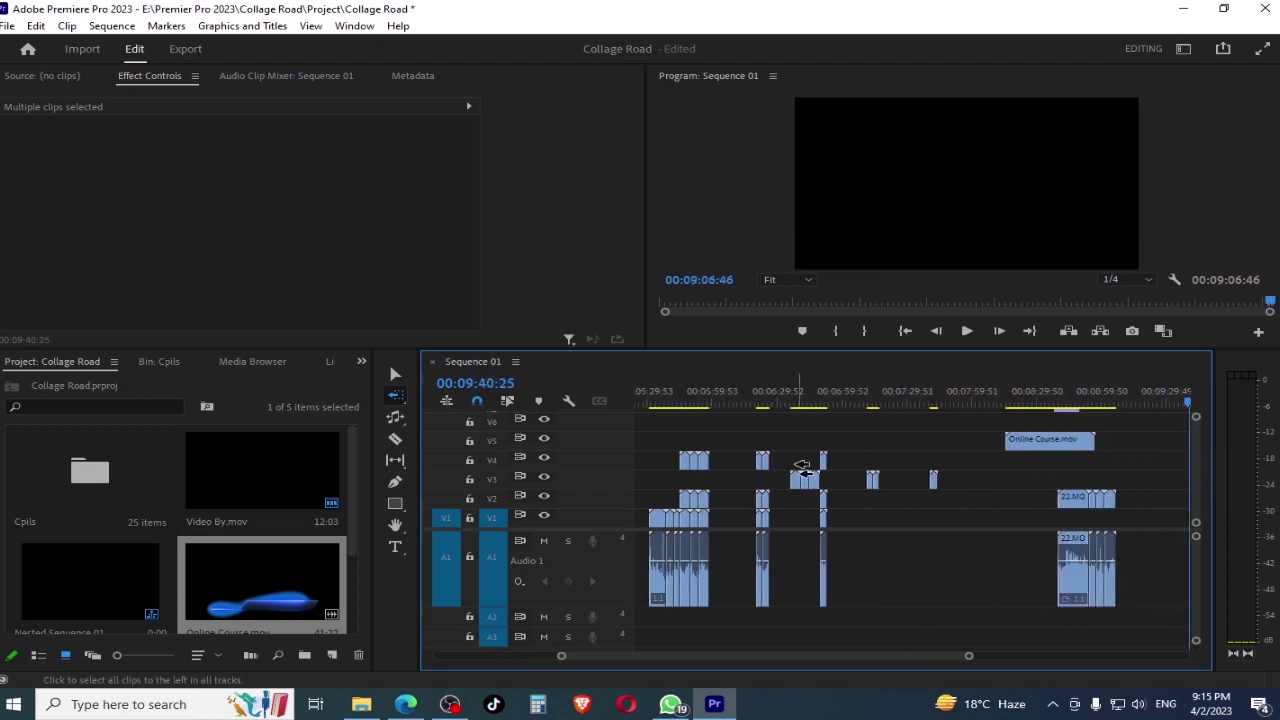
- Select the clips before that point and move the playhead to 00:05:40:41
click(877, 488)
key(Home)
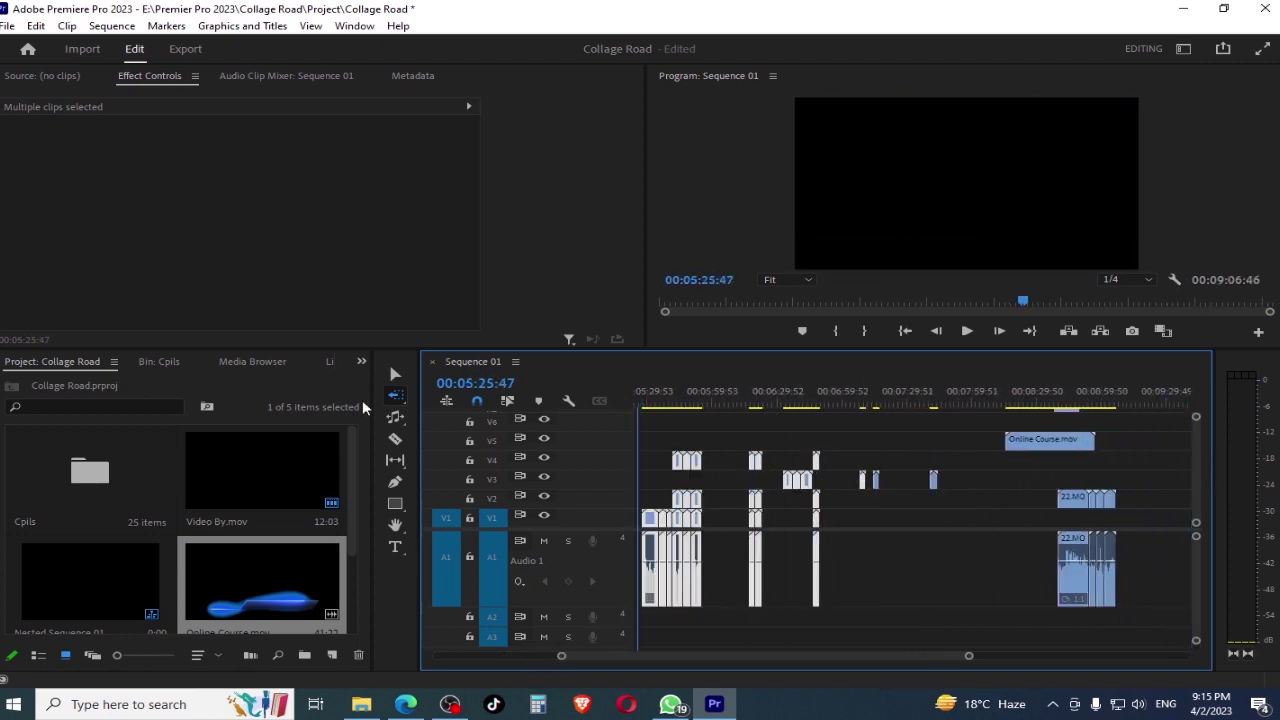
scroll(772, 474, up, 3)
drag(850, 392, 775, 392)
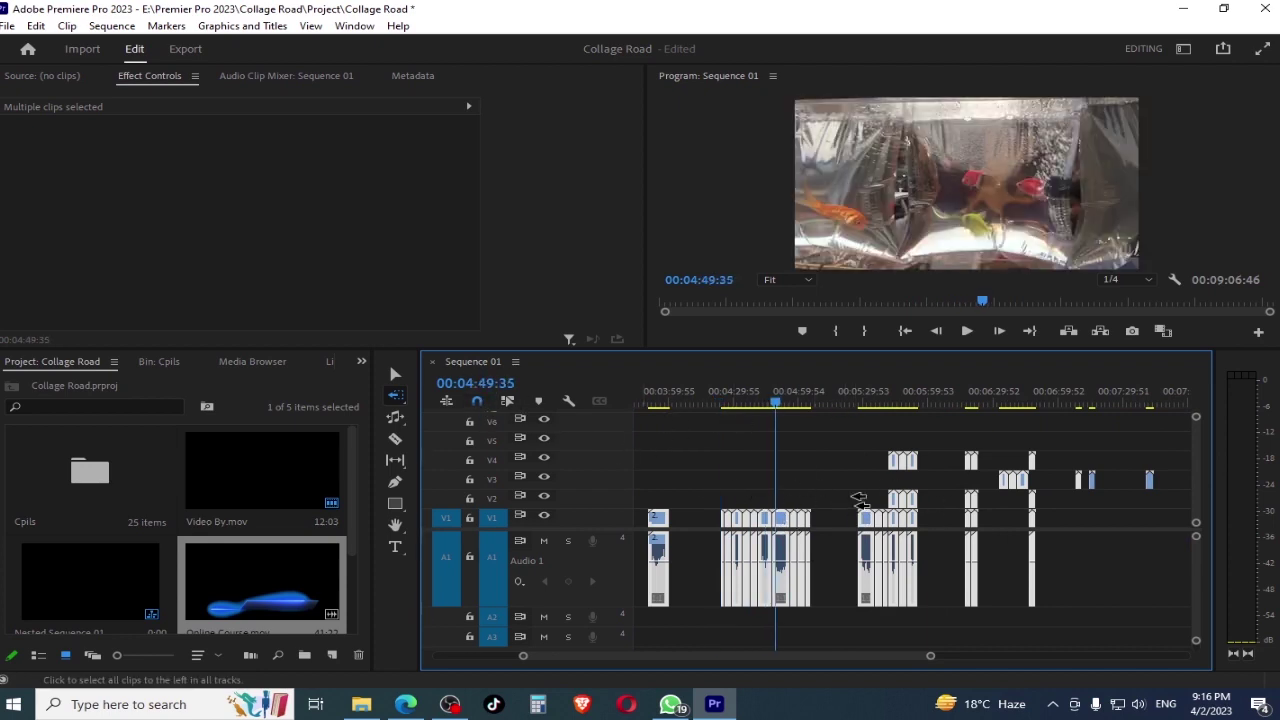
mouse_move(851, 399)
mouse_down()
mouse_move(520, 540)
mouse_move(702, 480)
mouse_up()
drag(868, 657, 1073, 657)
click(882, 390)
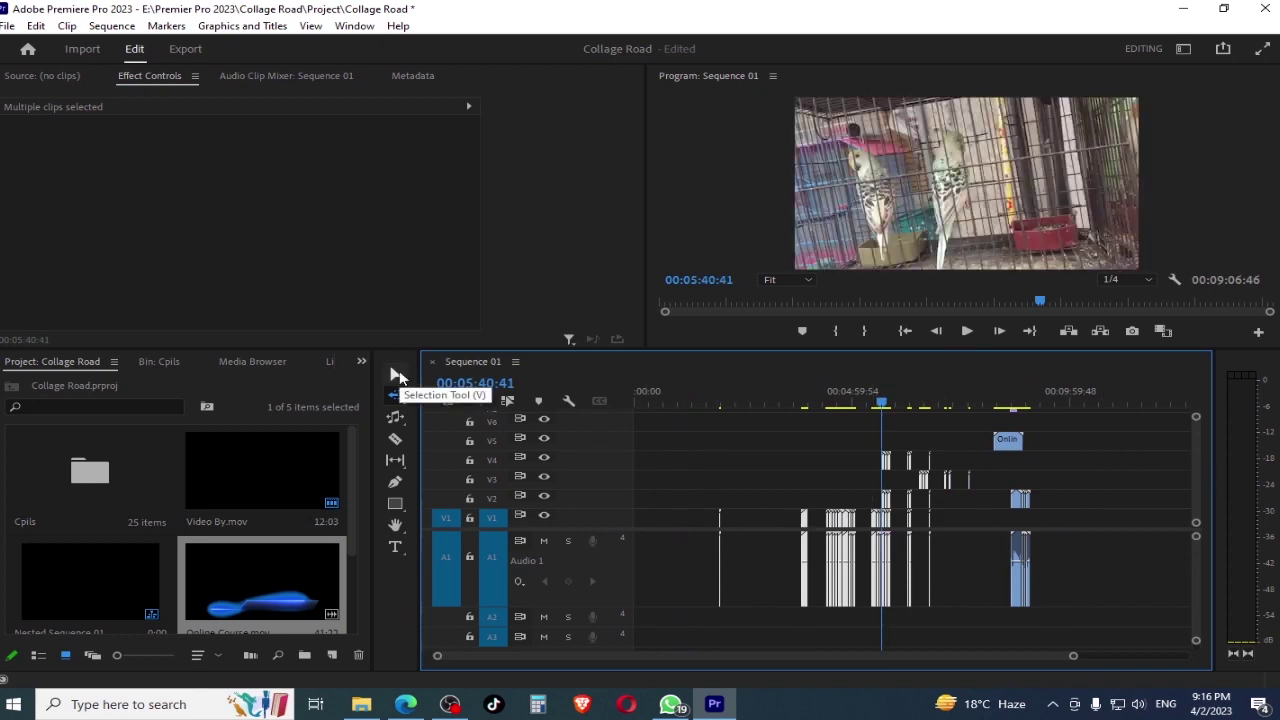
click(748, 536)
click(748, 522)
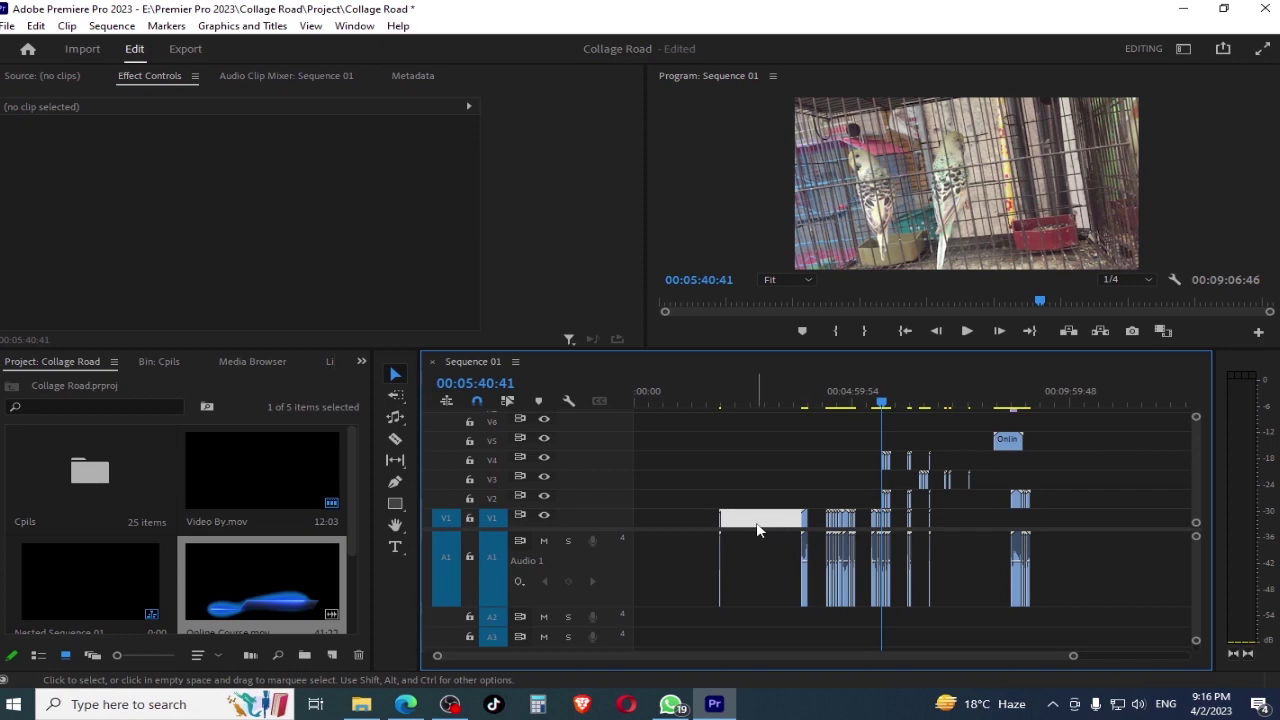
key(Delete)
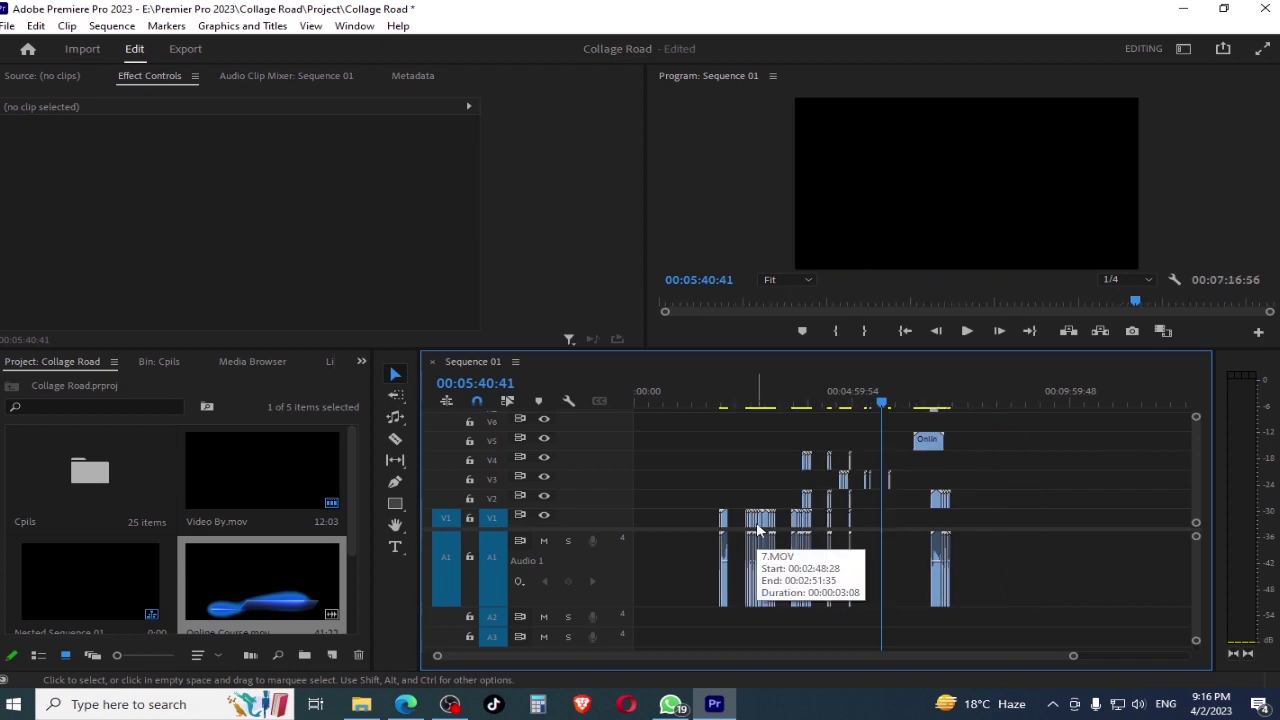
key(ctrl+z)
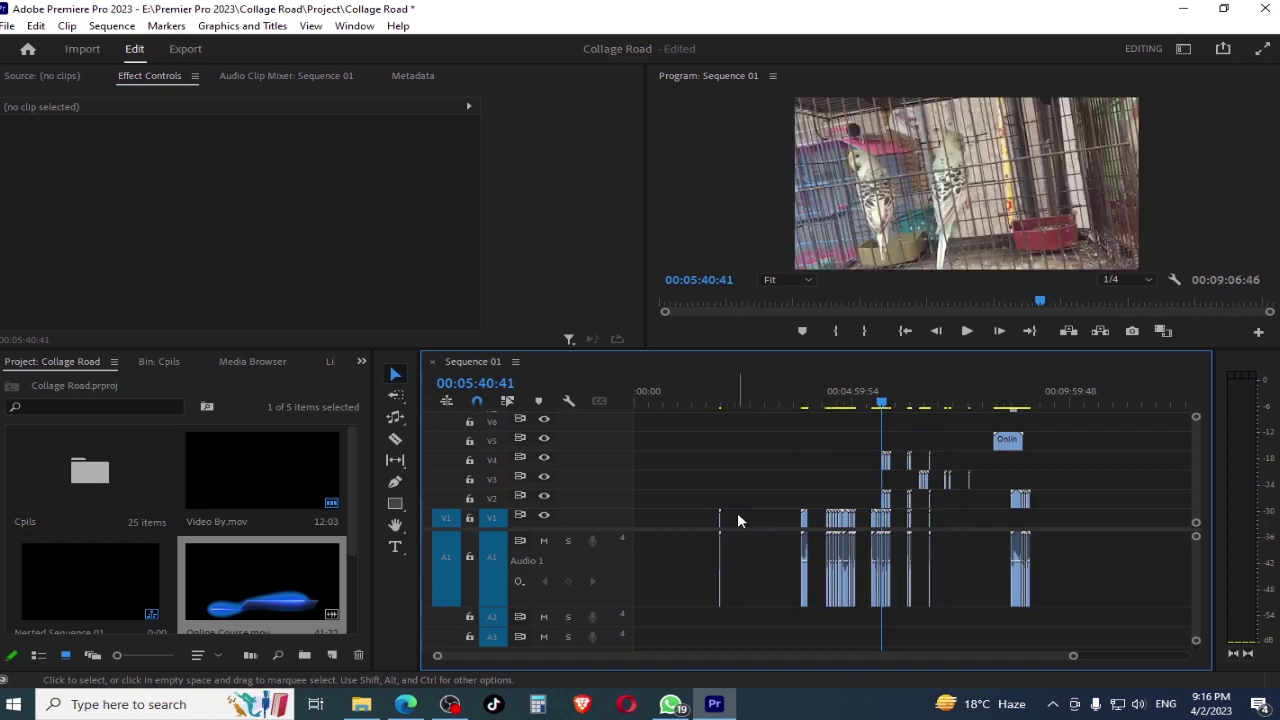
right_click(744, 522)
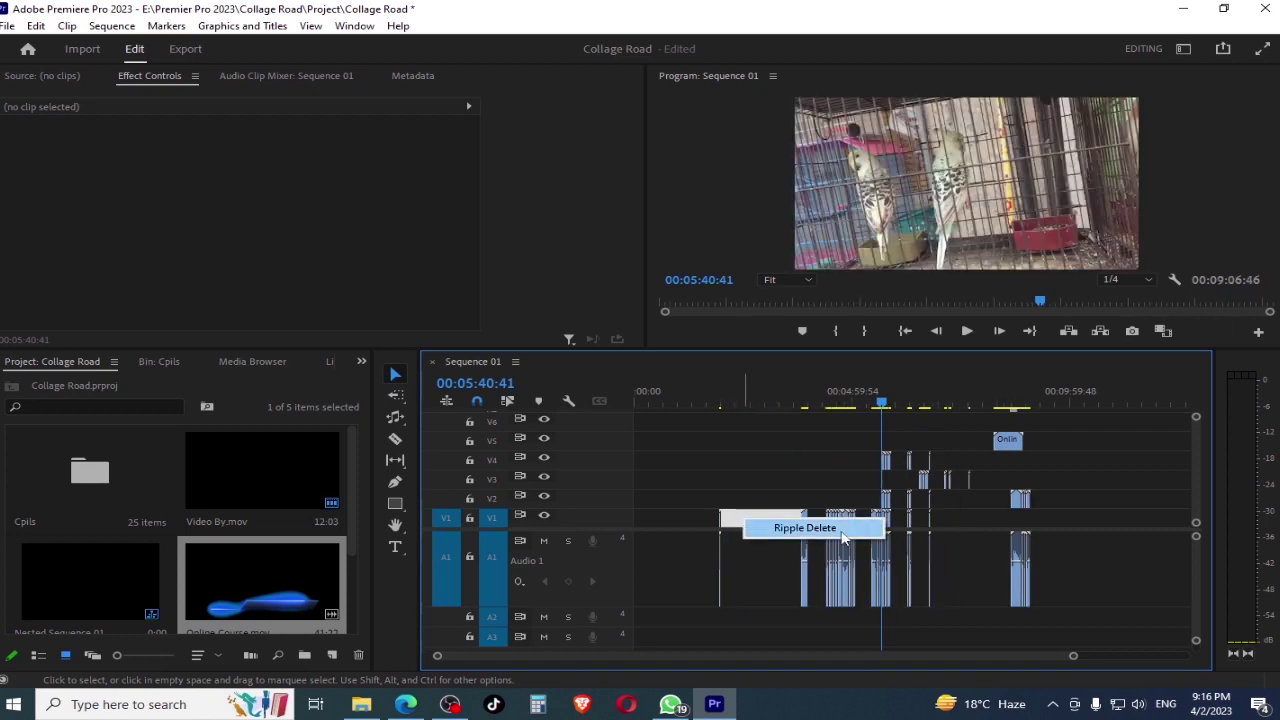
click(839, 530)
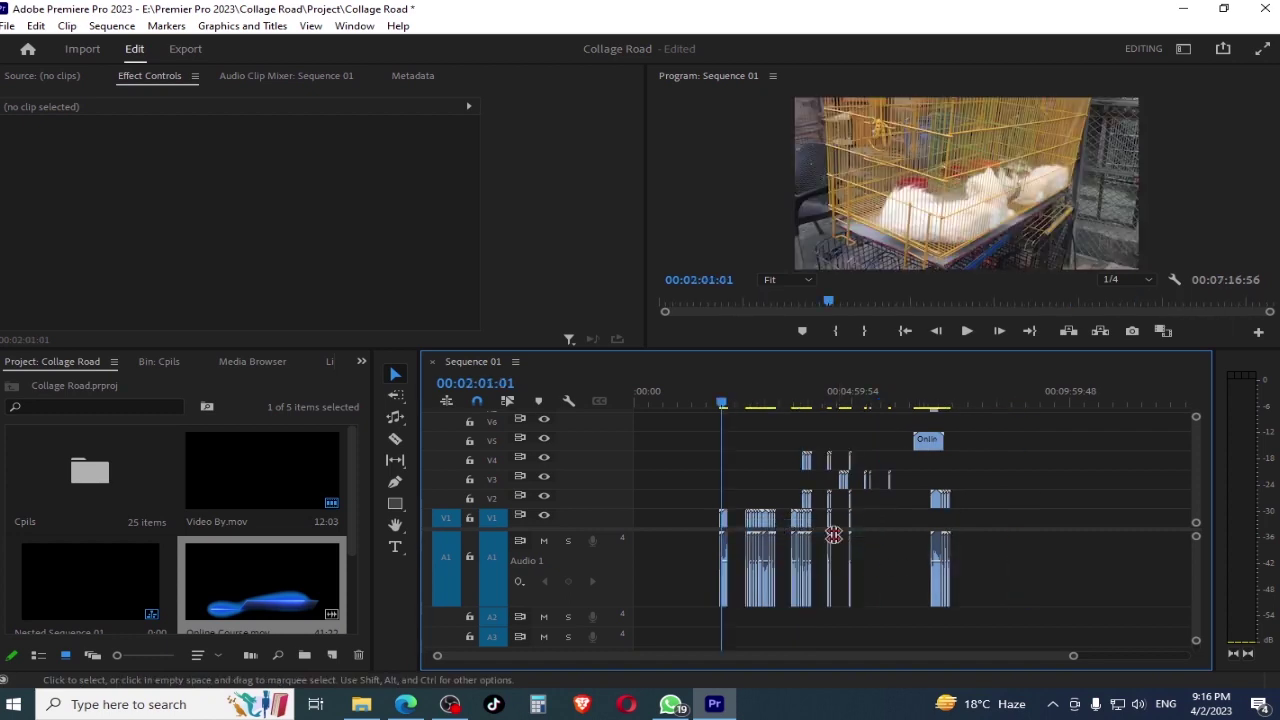
key(ctrl+z)
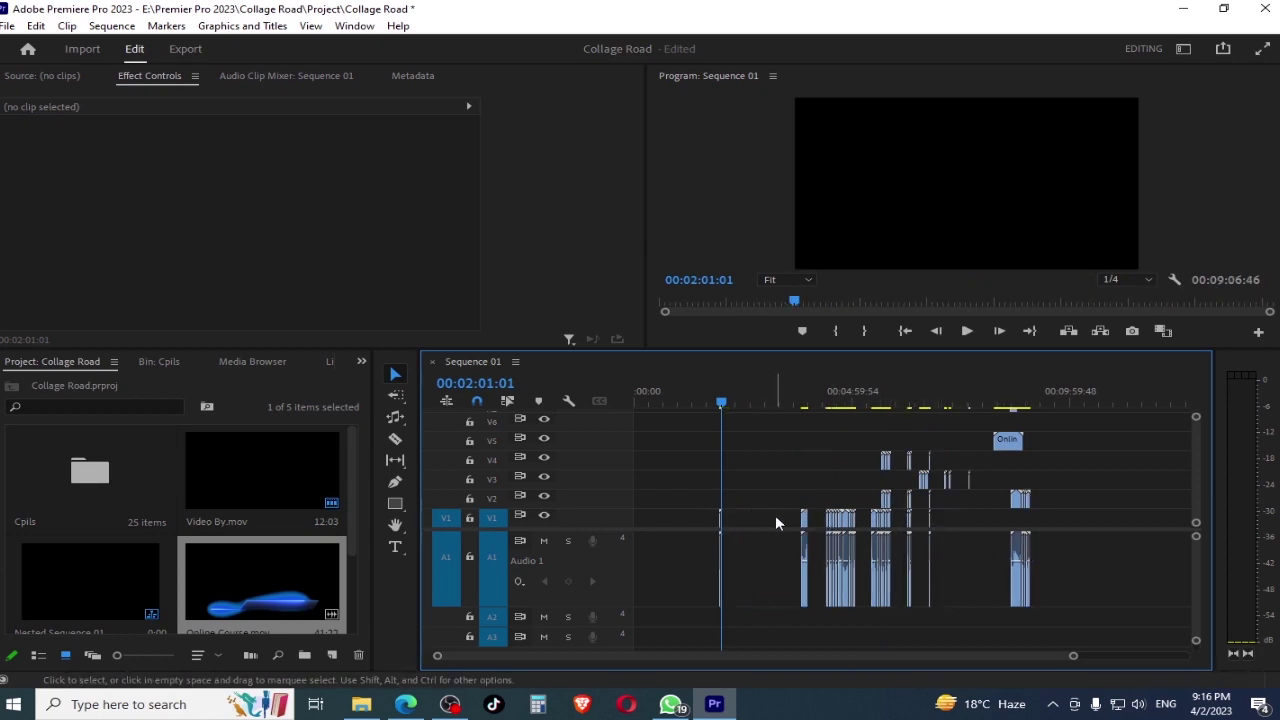
- Run Sequence > Close Gap to close every gap in Sequence 01
click(116, 28)
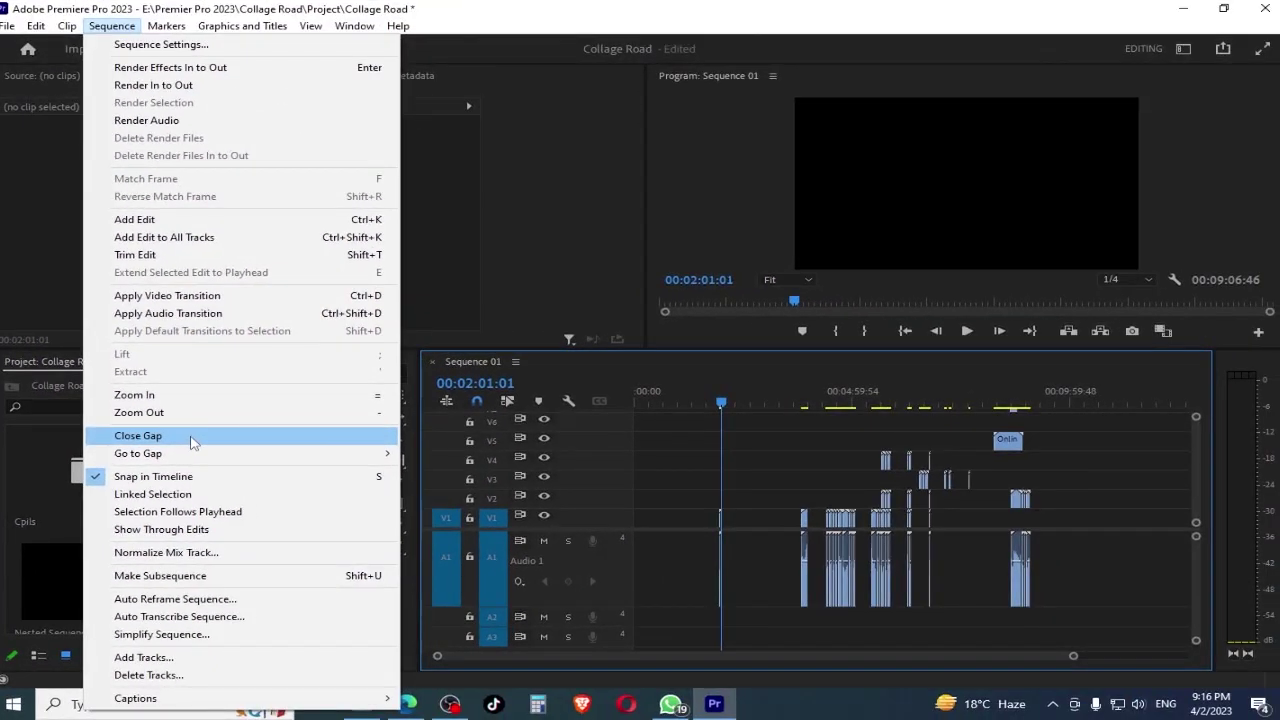
click(193, 443)
mouse_move(721, 401)
mouse_down()
mouse_move(743, 427)
mouse_move(729, 419)
mouse_up()
- Zoom out and scrub the closed-up sequence, previewing from 00:03:13:44
drag(1073, 655, 854, 631)
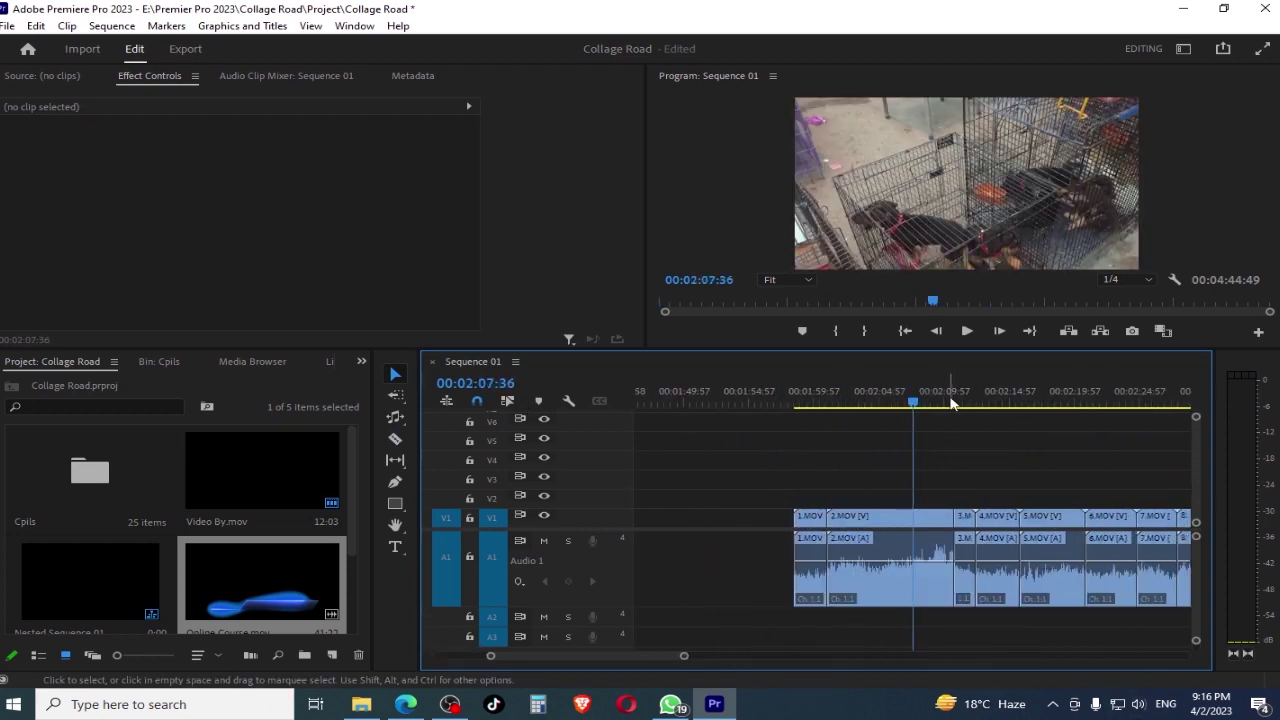
drag(684, 655, 881, 664)
drag(844, 405, 903, 407)
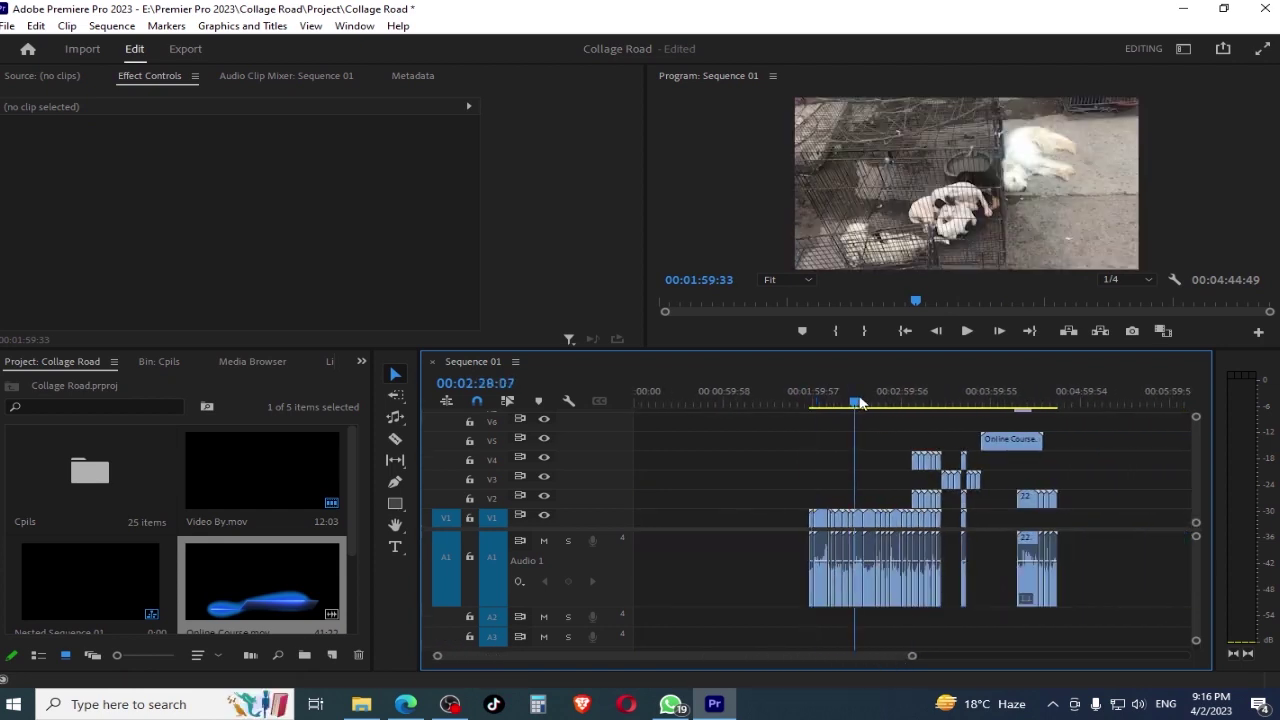
drag(912, 655, 771, 641)
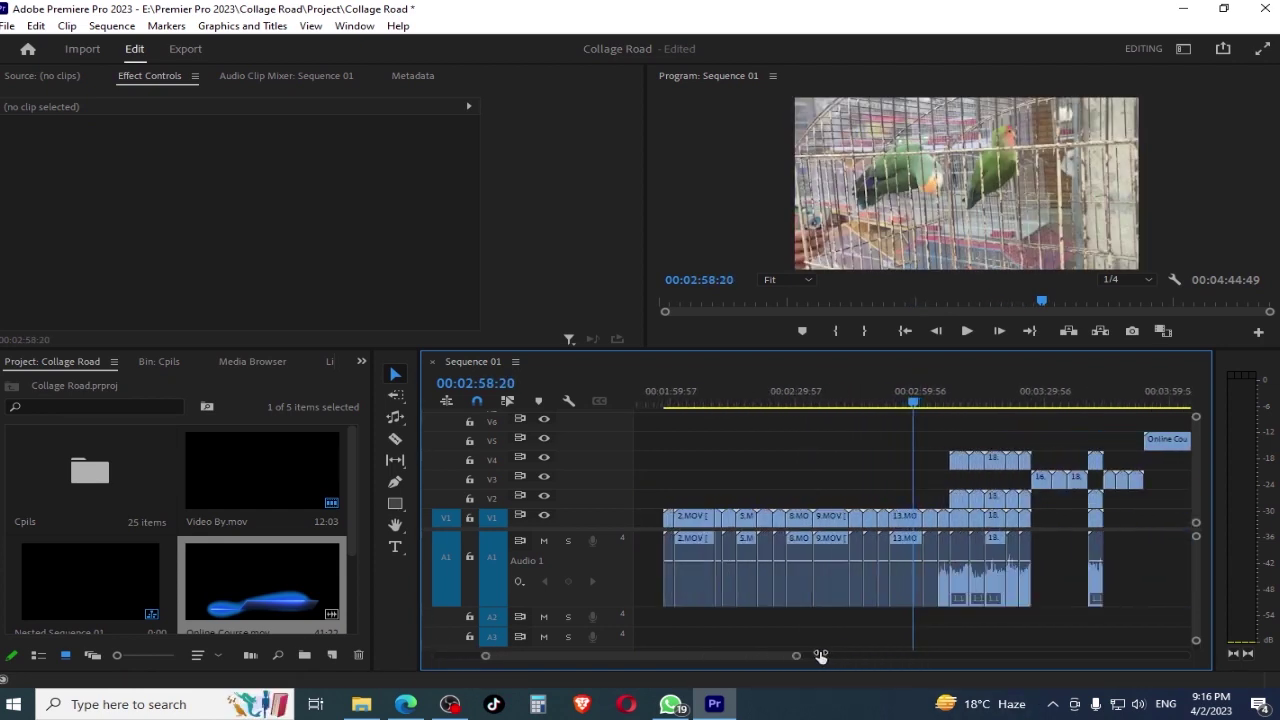
key(minus)
key(minus)
drag(845, 395, 940, 405)
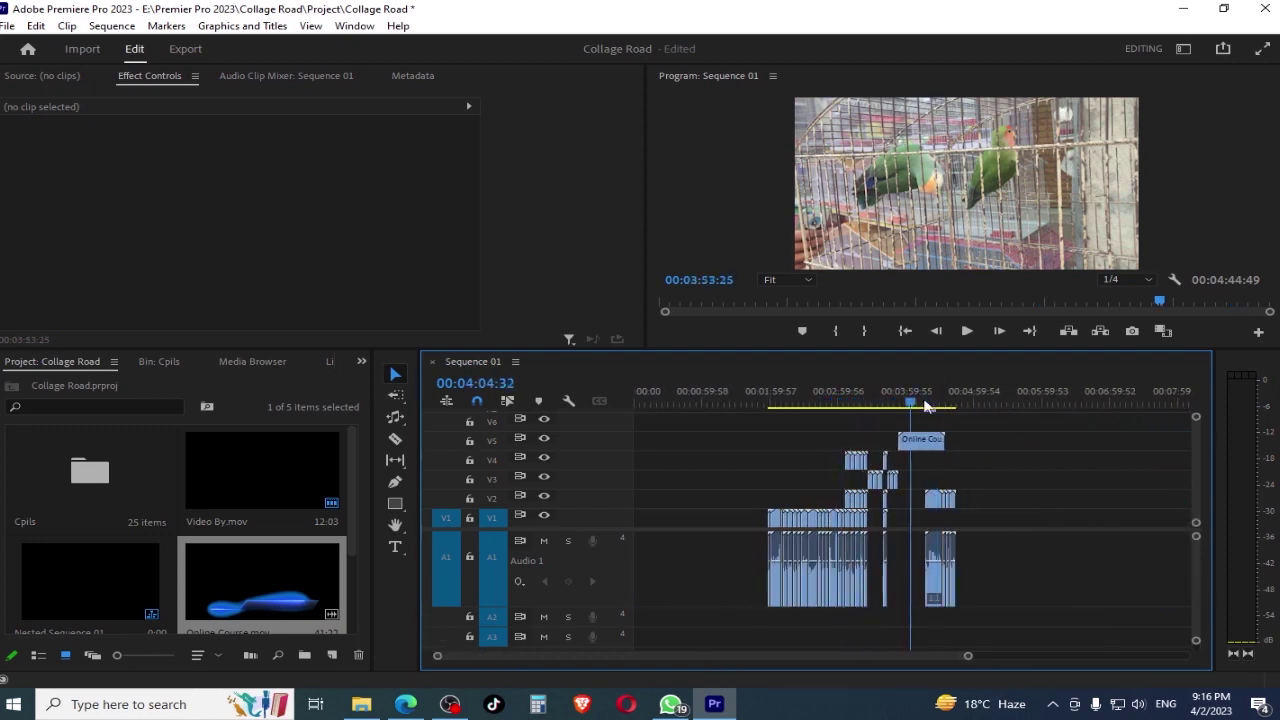
drag(926, 405, 853, 405)
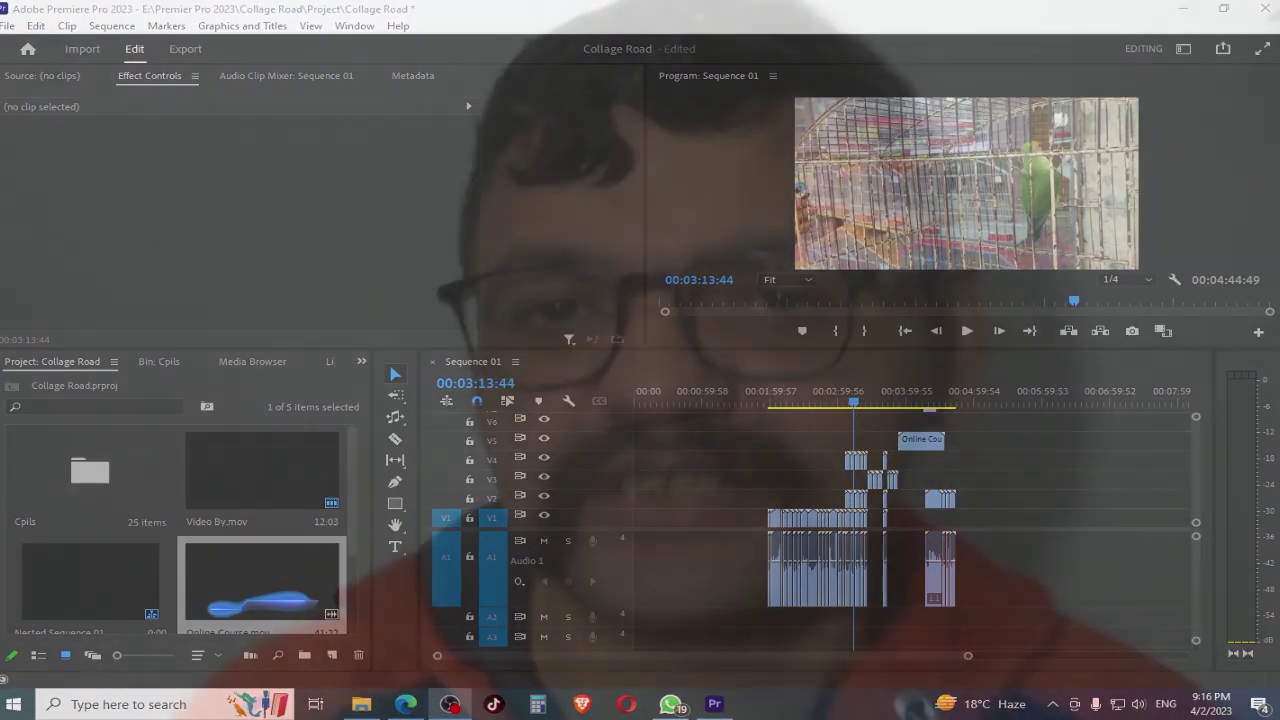